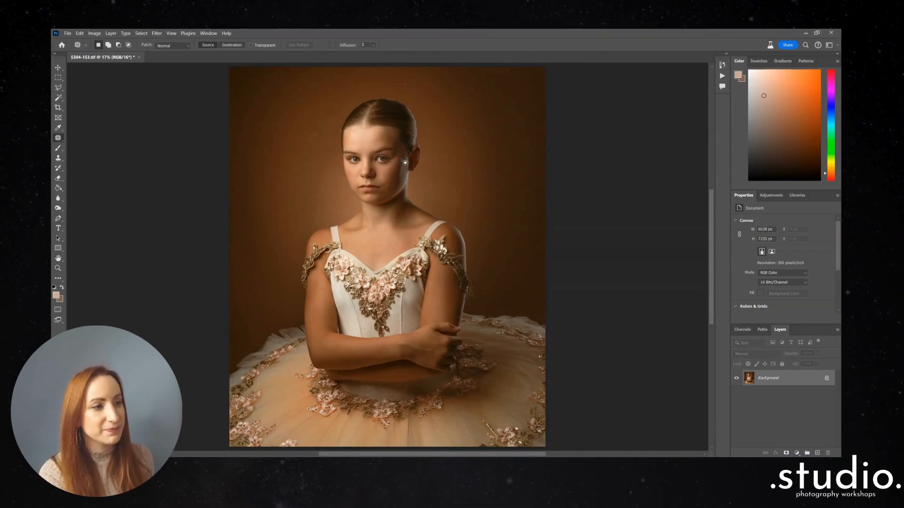
{"action": "mouse_move", "coordinate": [400, 159]}
{"action": "left_mouse_down"}
{"action": "mouse_move", "coordinate": [393, 199]}
{"action": "mouse_move", "coordinate": [401, 181]}
{"action": "mouse_move", "coordinate": [402, 208]}
{"action": "mouse_move", "coordinate": [421, 225]}
{"action": "mouse_move", "coordinate": [455, 297]}
{"action": "mouse_move", "coordinate": [445, 338]}
{"action": "left_mouse_up"}
{"action": "key", "text": "ctrl+d"}
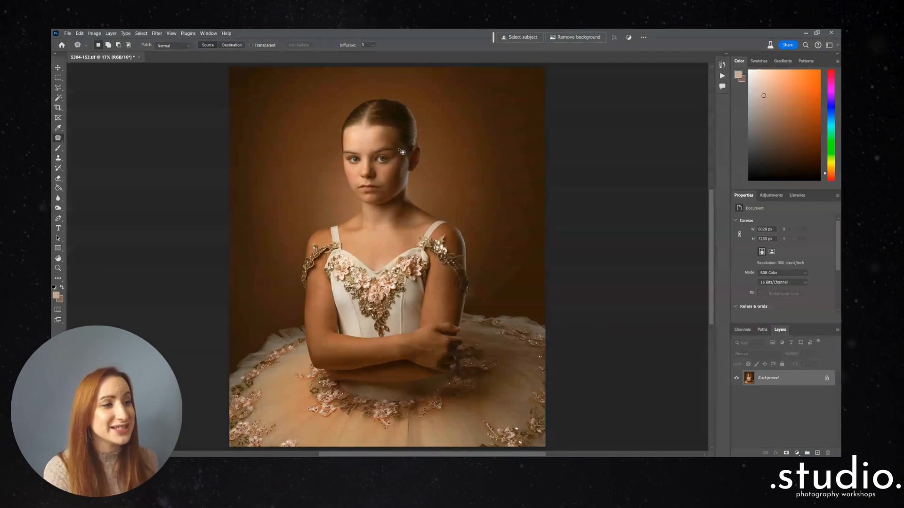
{"action": "key", "text": "ctrl+d"}
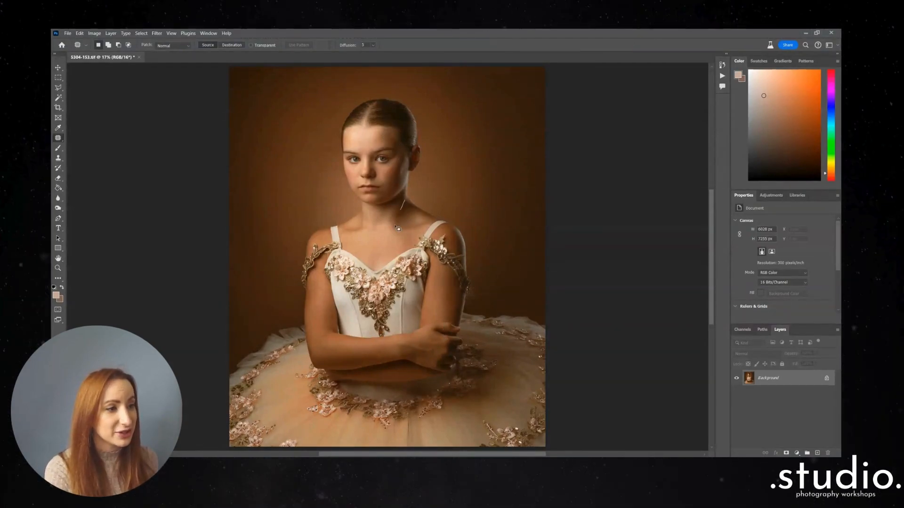
{"action": "left_click_drag", "start_coordinate": [446, 240], "coordinate": [451, 314]}
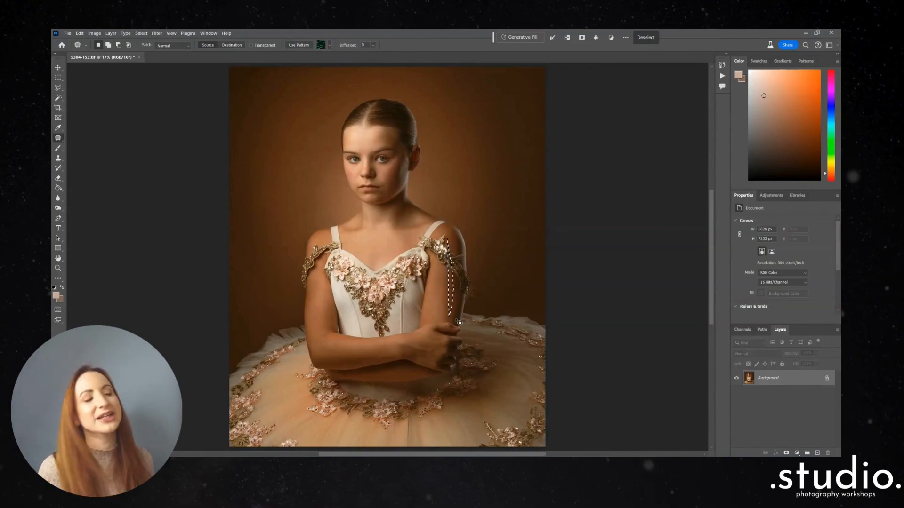
{"action": "key", "text": "ctrl+d"}
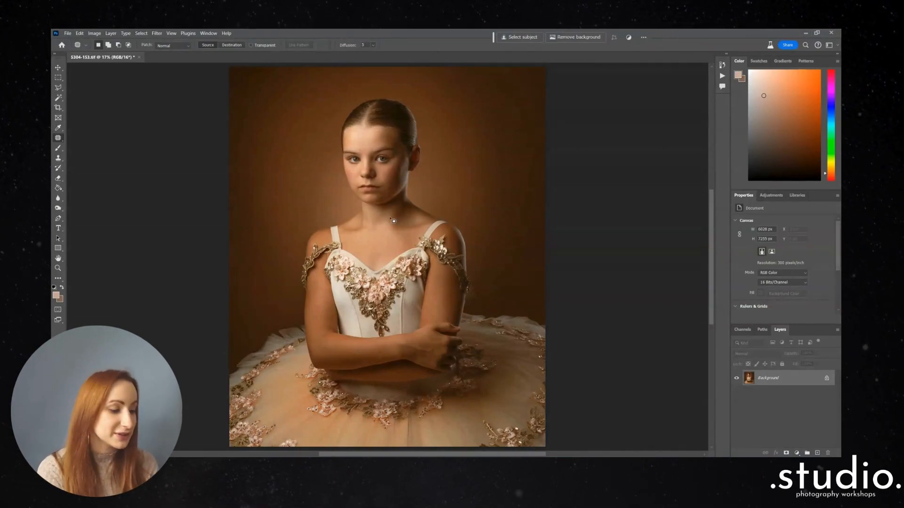
Step: Examine the light, shadows and skin on the face, chest and crossed arms up close
{"action": "scroll", "coordinate": [393, 220], "scroll_direction": "up", "scroll_amount": 3}
{"action": "scroll", "coordinate": [393, 192], "scroll_direction": "up", "scroll_amount": 5}
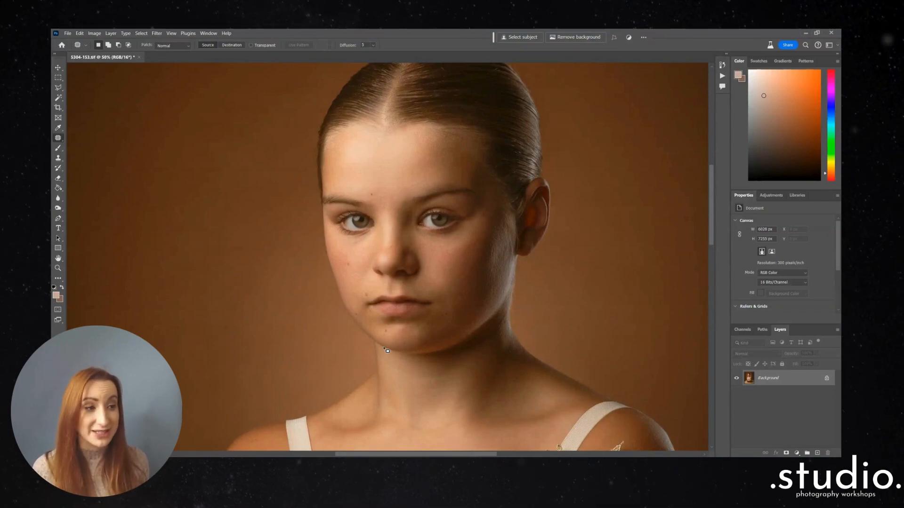
{"action": "left_click_drag", "start_coordinate": [440, 330], "coordinate": [420, 275]}
{"action": "left_click_drag", "start_coordinate": [434, 323], "coordinate": [373, 185]}
{"action": "left_click_drag", "start_coordinate": [410, 339], "coordinate": [442, 195]}
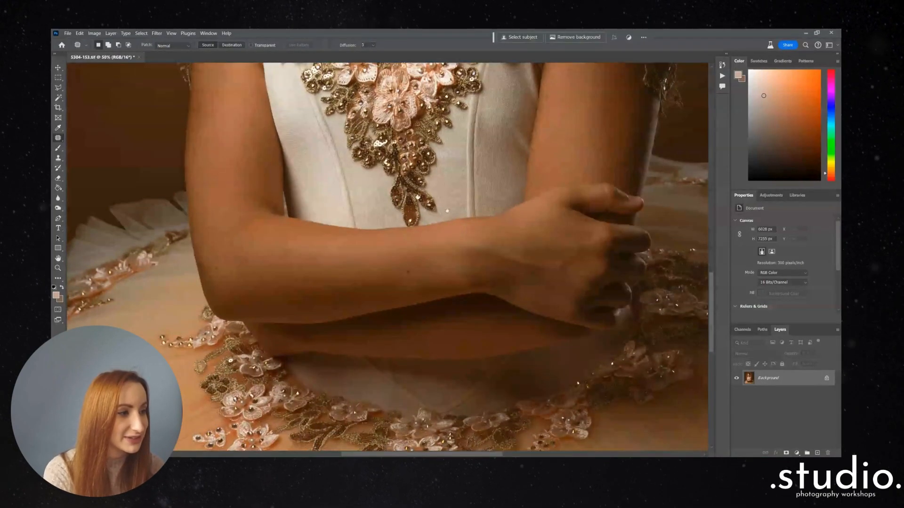
{"action": "left_click_drag", "start_coordinate": [440, 292], "coordinate": [526, 393]}
{"action": "left_click_drag", "start_coordinate": [362, 136], "coordinate": [403, 357]}
{"action": "left_click_drag", "start_coordinate": [548, 203], "coordinate": [465, 407]}
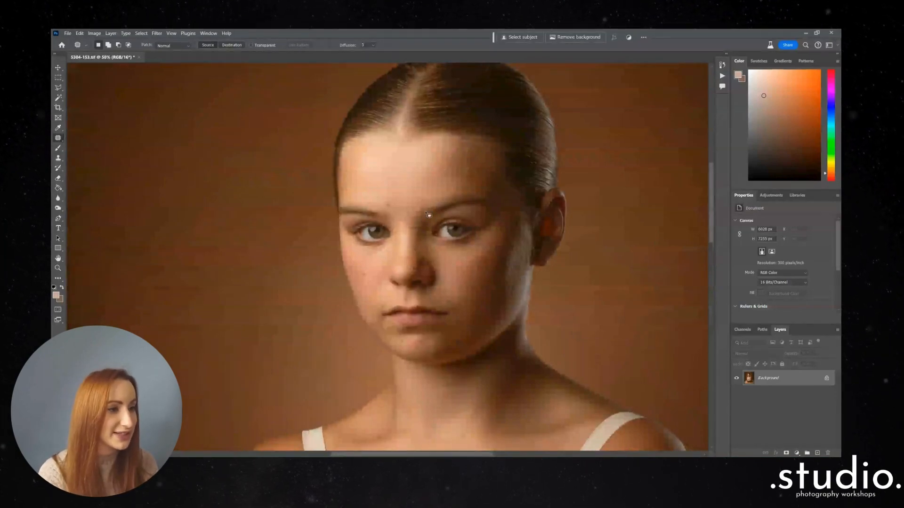
{"action": "left_click_drag", "start_coordinate": [423, 244], "coordinate": [403, 234]}
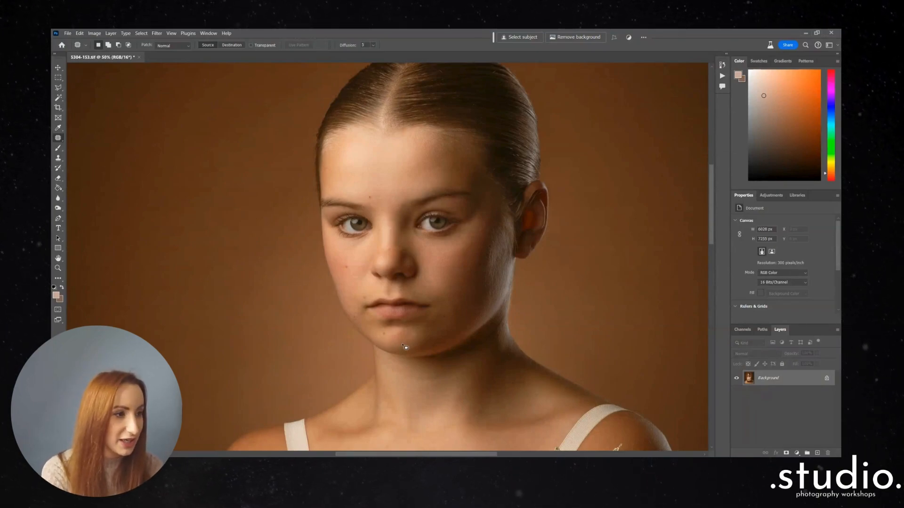
Step: Duplicate the background layer and dodge the cheeks, under-eye areas and forehead with a 500 px brush, Midtones range, 20% exposure
{"action": "key", "text": "ctrl+j"}
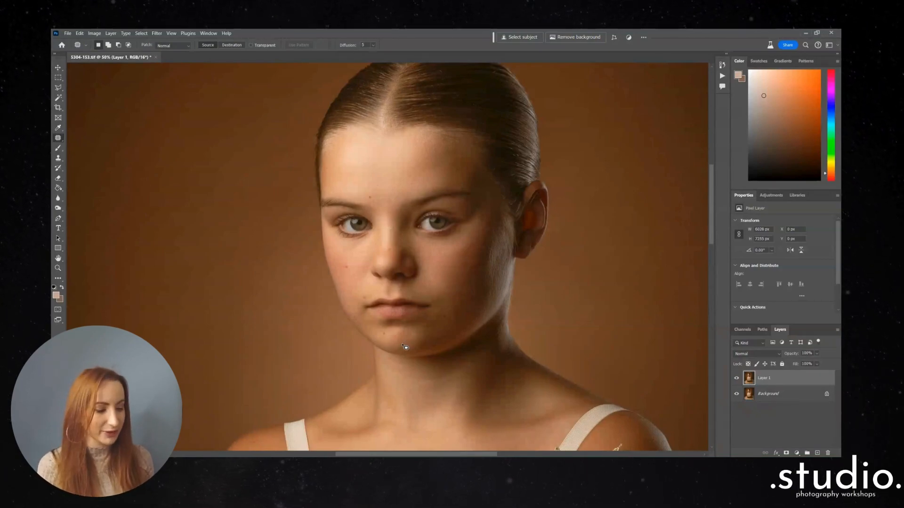
{"action": "key", "text": "o"}
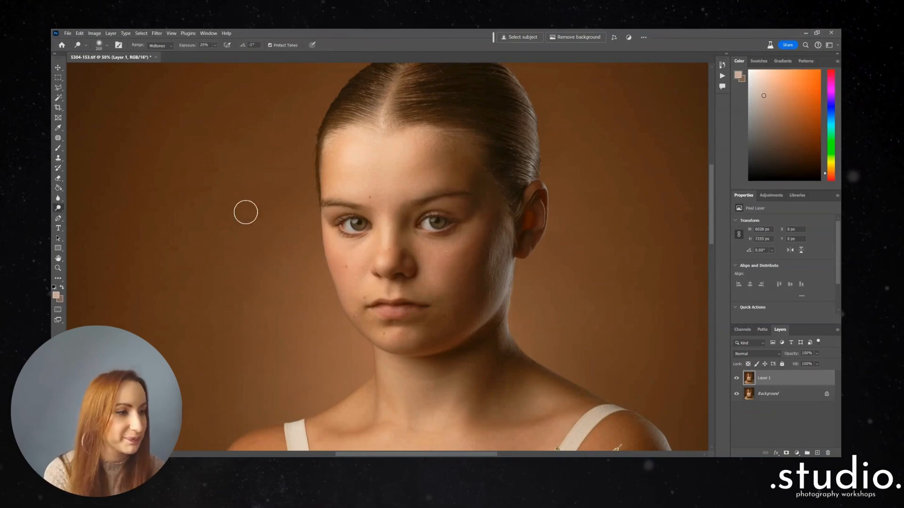
{"action": "key", "text": "bracketright"}
{"action": "key", "text": "bracketright"}
{"action": "key", "text": "bracketright"}
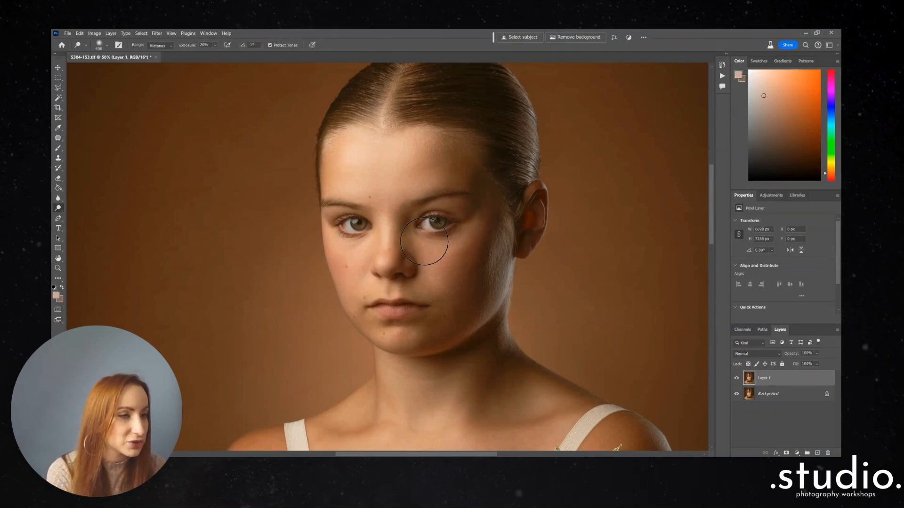
{"action": "key", "text": "bracketright"}
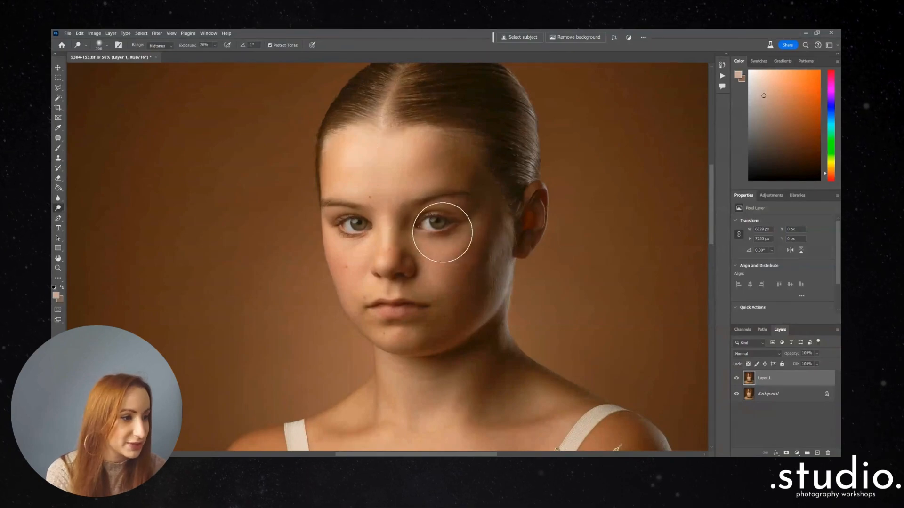
{"action": "mouse_move", "coordinate": [442, 243]}
{"action": "left_mouse_down"}
{"action": "mouse_move", "coordinate": [436, 259]}
{"action": "mouse_move", "coordinate": [437, 231]}
{"action": "mouse_move", "coordinate": [438, 248]}
{"action": "left_mouse_up"}
{"action": "mouse_move", "coordinate": [344, 244]}
{"action": "left_mouse_down"}
{"action": "mouse_move", "coordinate": [356, 255]}
{"action": "mouse_move", "coordinate": [353, 279]}
{"action": "left_mouse_up"}
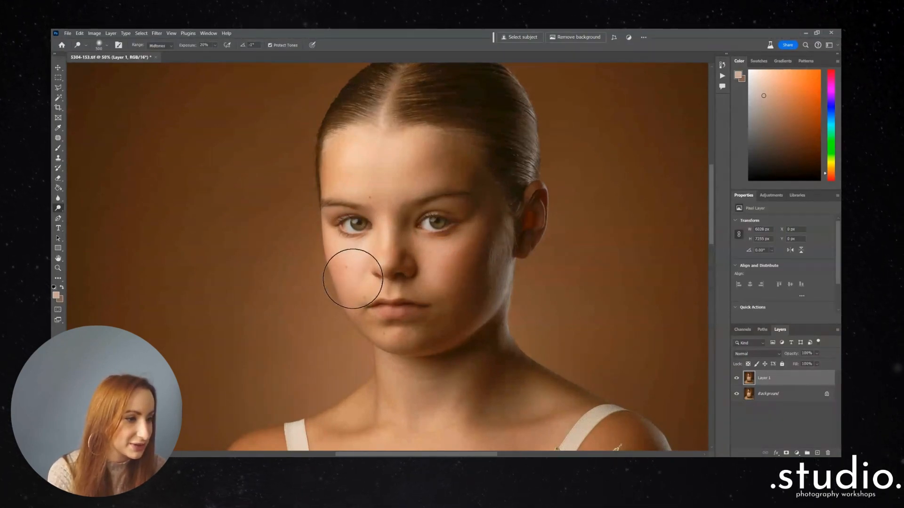
{"action": "mouse_move", "coordinate": [393, 194]}
{"action": "left_mouse_down"}
{"action": "mouse_move", "coordinate": [418, 184]}
{"action": "mouse_move", "coordinate": [419, 168]}
{"action": "mouse_move", "coordinate": [354, 177]}
{"action": "mouse_move", "coordinate": [353, 190]}
{"action": "mouse_move", "coordinate": [368, 167]}
{"action": "left_mouse_up"}
Step: Dodge the chin and lower face with a brush of about 400 px
{"action": "key", "text": "bracketleft"}
{"action": "key", "text": "bracketleft"}
{"action": "key", "text": "bracketleft"}
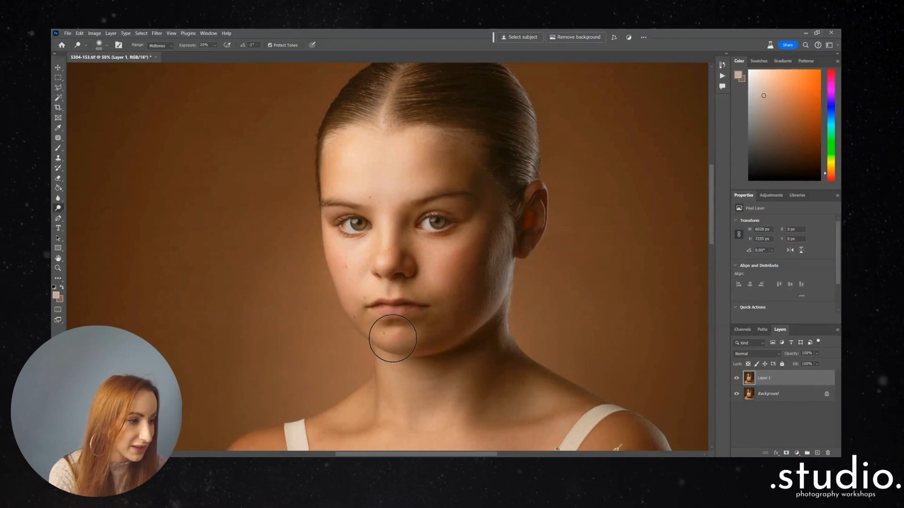
{"action": "key", "text": "bracketright"}
{"action": "key", "text": "bracketright"}
{"action": "key", "text": "bracketright"}
{"action": "key", "text": "bracketright"}
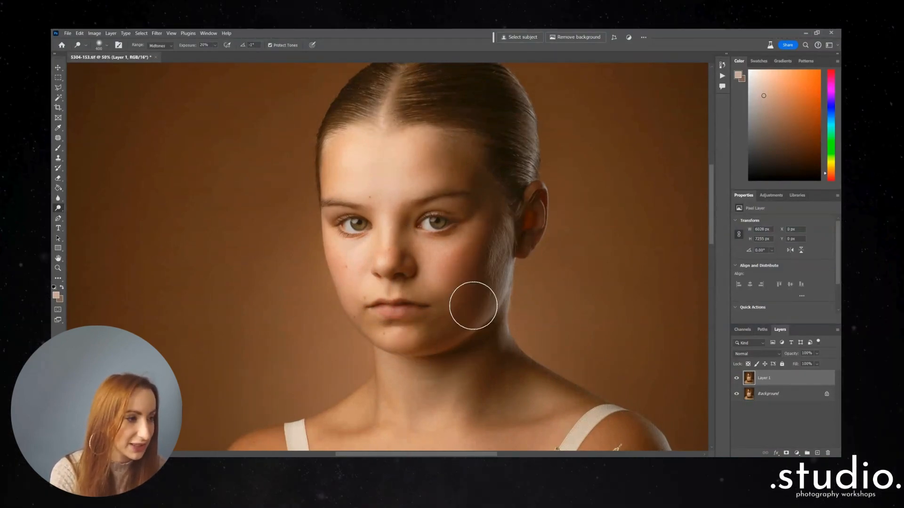
Step: Dodge the highlights along the collarbones and upper chest with a small brush of about 150 px
{"action": "left_click_drag", "start_coordinate": [409, 375], "coordinate": [388, 166]}
{"action": "key", "text": "bracketleft"}
{"action": "key", "text": "bracketleft"}
{"action": "key", "text": "bracketleft"}
{"action": "key", "text": "bracketleft"}
{"action": "key", "text": "bracketleft"}
{"action": "key", "text": "bracketleft"}
{"action": "key", "text": "bracketleft"}
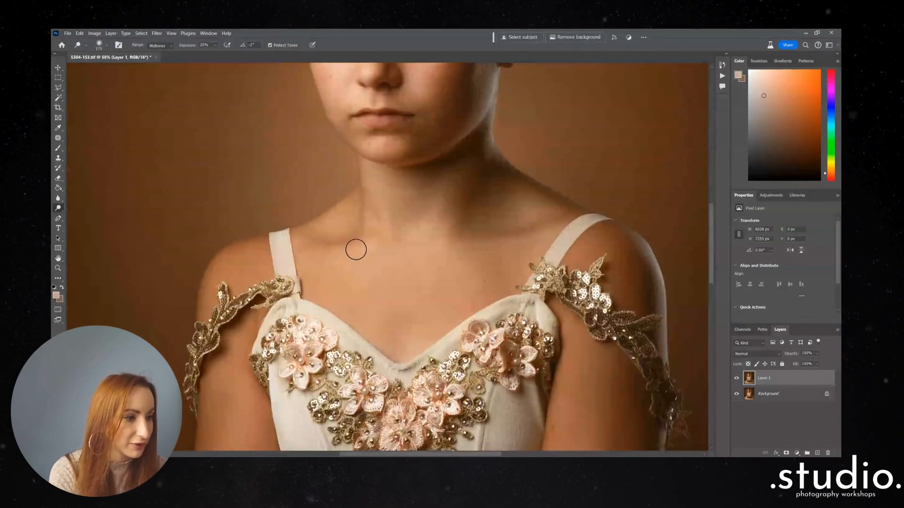
{"action": "key", "text": "bracketleft"}
{"action": "mouse_move", "coordinate": [470, 247]}
{"action": "left_mouse_down"}
{"action": "mouse_move", "coordinate": [536, 235]}
{"action": "mouse_move", "coordinate": [458, 245]}
{"action": "left_mouse_up"}
Step: Dodge the highlights along both arms and the folded forearm with a larger brush
{"action": "key", "text": "ctrl+minus"}
{"action": "key", "text": "ctrl+minus"}
{"action": "left_click_drag", "start_coordinate": [392, 317], "coordinate": [377, 215]}
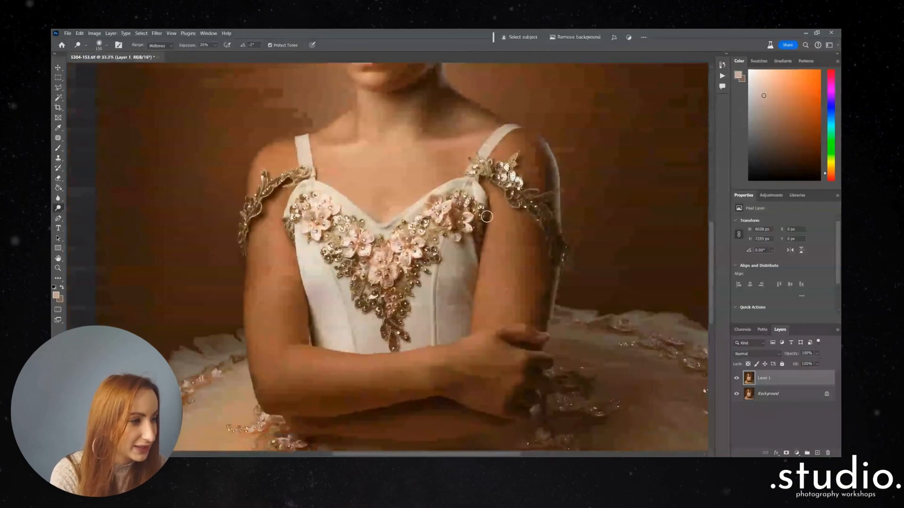
{"action": "key", "text": "bracketright"}
{"action": "key", "text": "bracketright"}
{"action": "key", "text": "bracketright"}
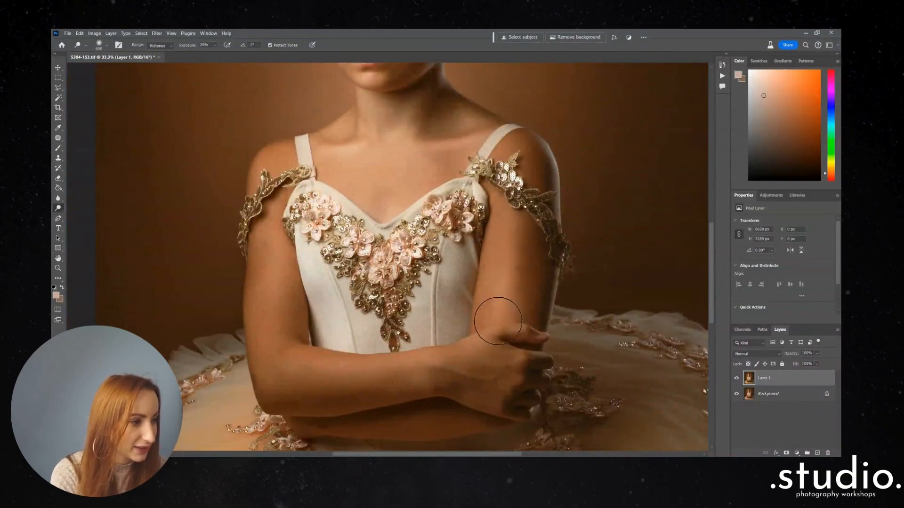
{"action": "key", "text": "bracketright"}
{"action": "key", "text": "bracketright"}
{"action": "key", "text": "bracketright"}
{"action": "key", "text": "bracketleft"}
{"action": "mouse_move", "coordinate": [286, 362]}
{"action": "left_mouse_down"}
{"action": "mouse_move", "coordinate": [457, 366]}
{"action": "mouse_move", "coordinate": [469, 356]}
{"action": "left_mouse_up"}
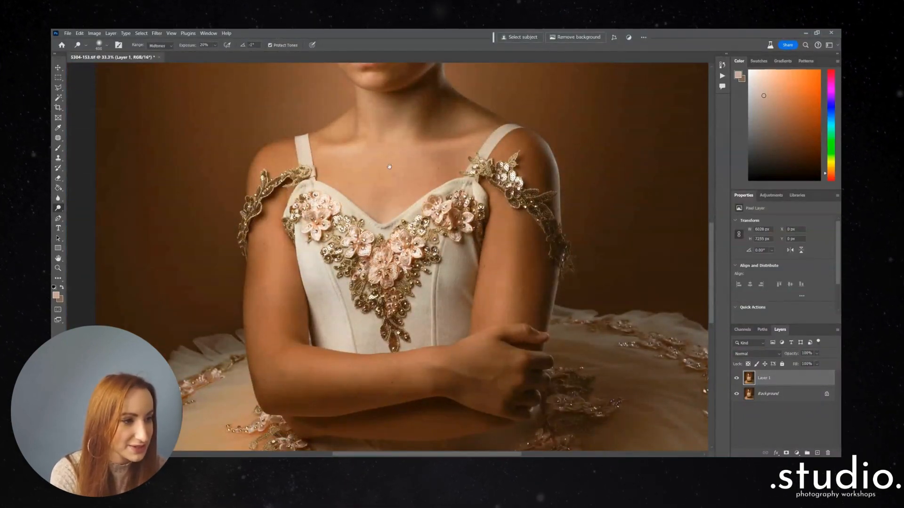
Step: Burn the hairline and upper forehead with the Burn tool, Midtones range, 20% exposure, reducing the brush to about 200 px
{"action": "left_click_drag", "start_coordinate": [390, 83], "coordinate": [379, 307]}
{"action": "key", "text": "bracketright"}
{"action": "key", "text": "bracketright"}
{"action": "key", "text": "bracketright"}
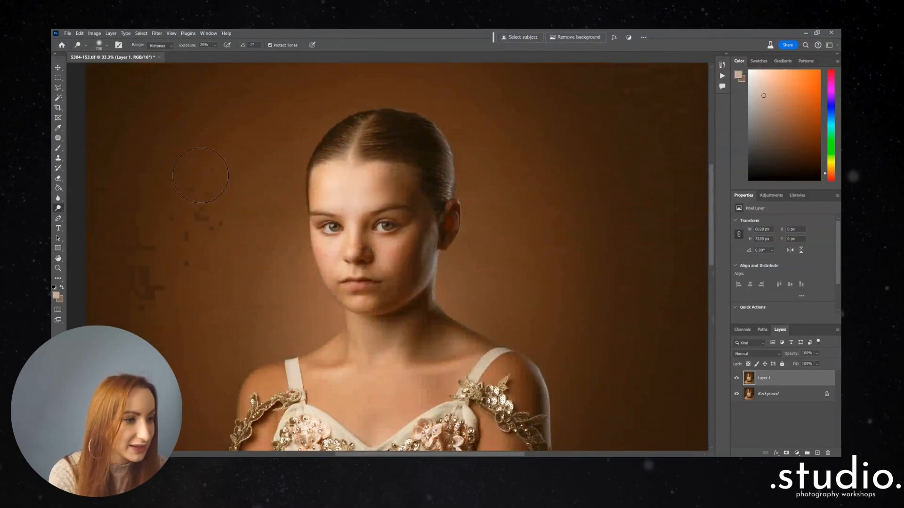
{"action": "key", "text": "shift+o"}
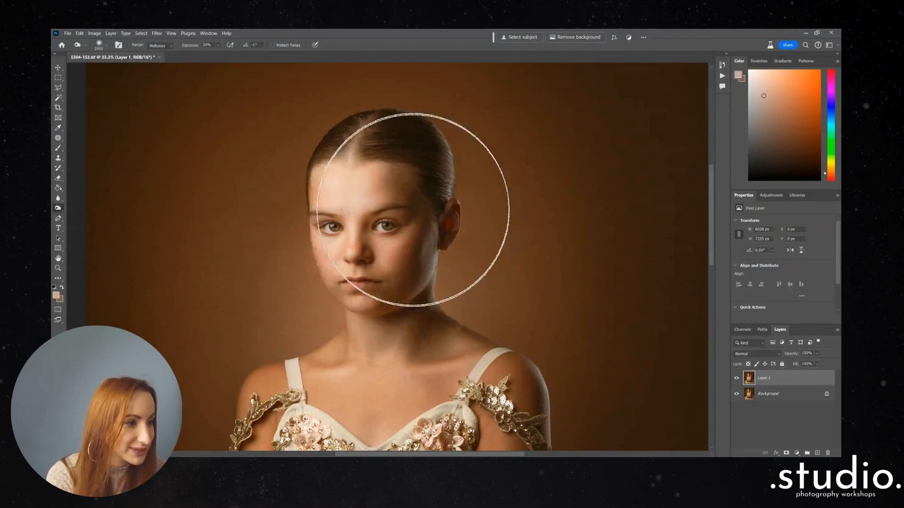
{"action": "key", "text": "bracketleft"}
{"action": "key", "text": "bracketleft"}
{"action": "key", "text": "bracketleft"}
{"action": "key", "text": "bracketleft"}
{"action": "key", "text": "bracketleft"}
{"action": "key", "text": "bracketleft"}
{"action": "key", "text": "bracketleft"}
{"action": "key", "text": "bracketleft"}
{"action": "key", "text": "bracketleft"}
{"action": "key", "text": "bracketleft"}
{"action": "key", "text": "bracketleft"}
{"action": "key", "text": "bracketleft"}
{"action": "key", "text": "bracketleft"}
{"action": "key", "text": "bracketleft"}
{"action": "key", "text": "bracketleft"}
{"action": "key", "text": "bracketleft"}
{"action": "key", "text": "bracketleft"}
{"action": "key", "text": "bracketleft"}
{"action": "key", "text": "bracketleft"}
{"action": "key", "text": "bracketleft"}
{"action": "mouse_move", "coordinate": [382, 170]}
{"action": "left_mouse_down"}
{"action": "mouse_move", "coordinate": [322, 166]}
{"action": "mouse_move", "coordinate": [388, 174]}
{"action": "mouse_move", "coordinate": [313, 175]}
{"action": "mouse_move", "coordinate": [363, 163]}
{"action": "left_mouse_up"}
{"action": "key", "text": "bracketleft"}
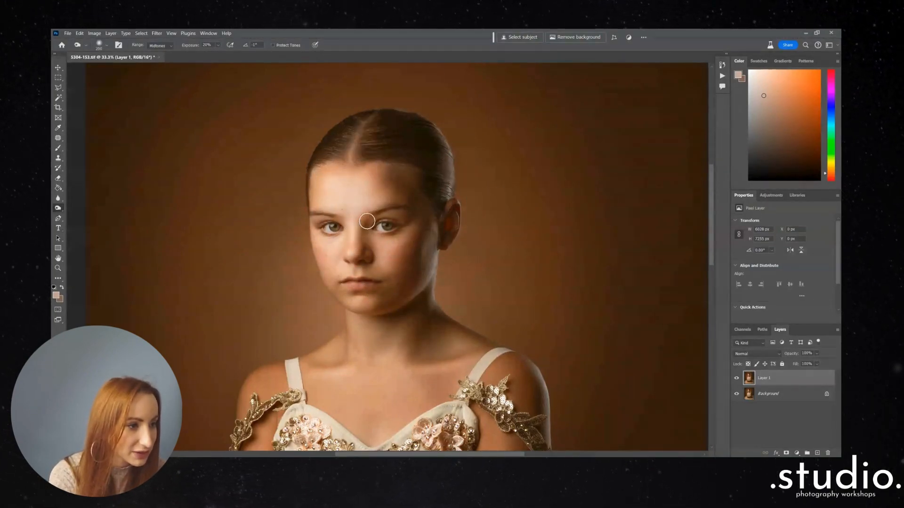
Step: Burn the facial contours around the nose, shaded cheek and under the chin with small brushes of about 100 to 200 px
{"action": "key", "text": "bracketleft"}
{"action": "key", "text": "bracketleft"}
{"action": "key", "text": "bracketleft"}
{"action": "key", "text": "bracketleft"}
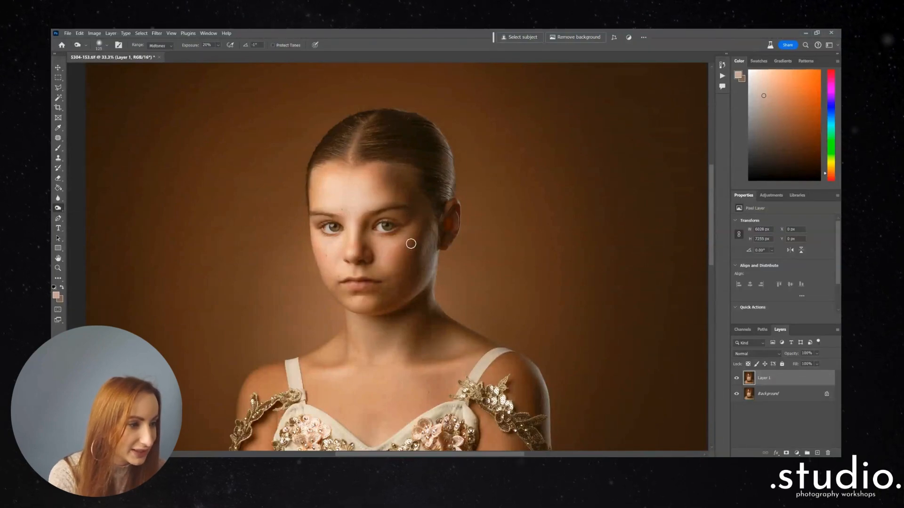
{"action": "key", "text": "bracketright"}
{"action": "key", "text": "bracketright"}
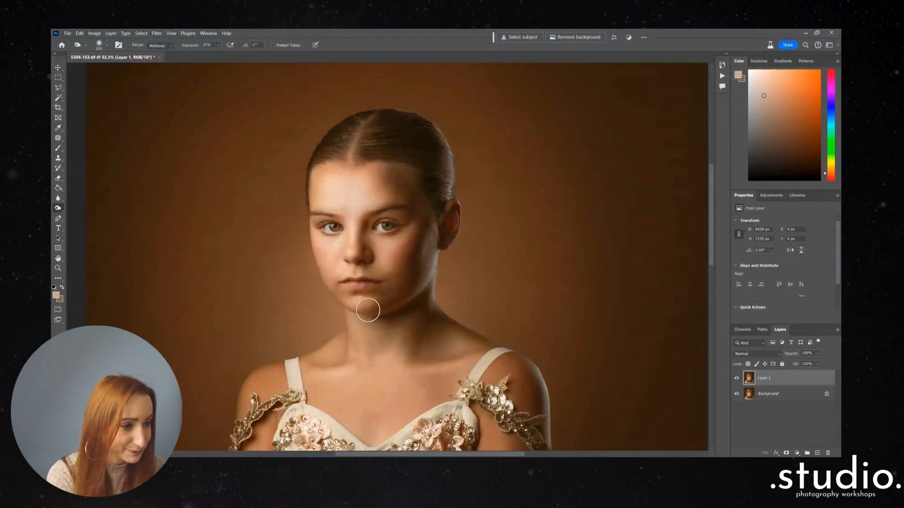
{"action": "key", "text": "bracketleft"}
{"action": "key", "text": "bracketleft"}
{"action": "key", "text": "bracketleft"}
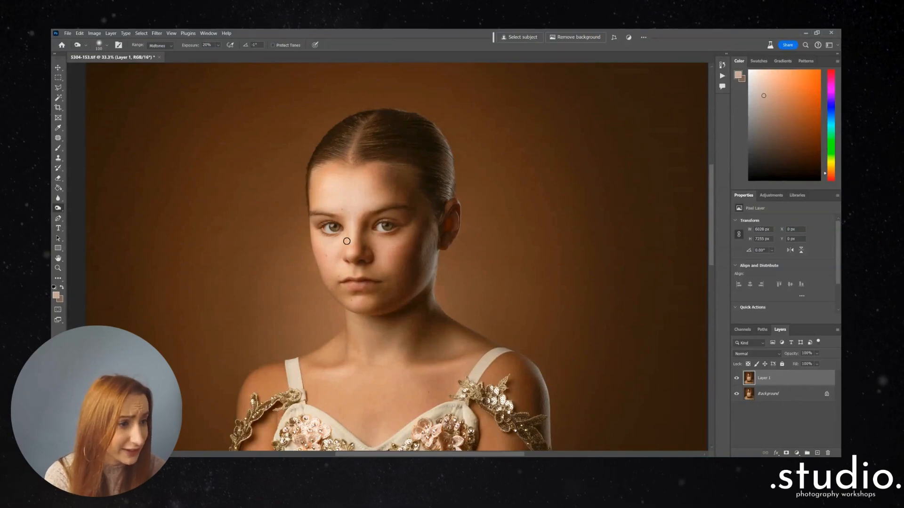
{"action": "key", "text": "bracketleft"}
{"action": "key", "text": "bracketleft"}
{"action": "key", "text": "bracketleft"}
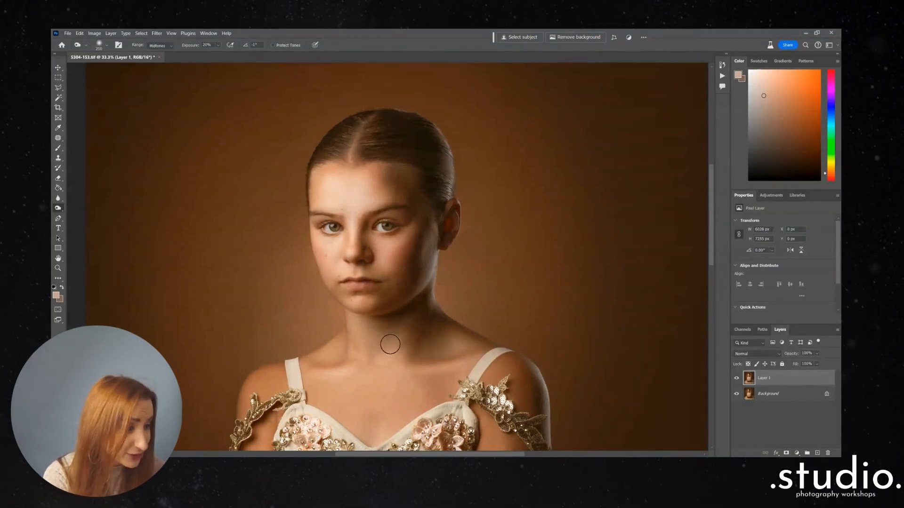
Step: Burn the shadows on the chest, arms and hands with a larger brush
{"action": "left_click_drag", "start_coordinate": [348, 316], "coordinate": [311, 204]}
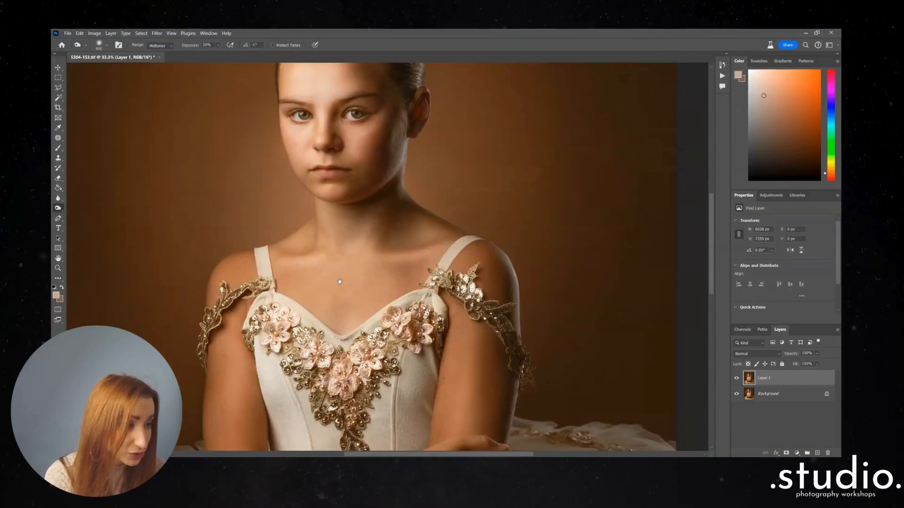
{"action": "left_click_drag", "start_coordinate": [240, 345], "coordinate": [330, 207]}
{"action": "key", "text": "bracketright"}
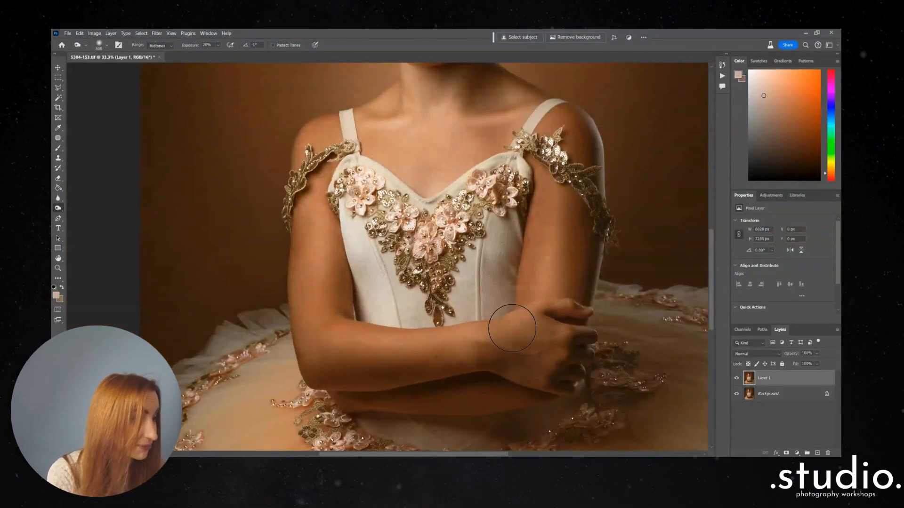
{"action": "key", "text": "bracketright"}
{"action": "left_click_drag", "start_coordinate": [442, 213], "coordinate": [426, 337]}
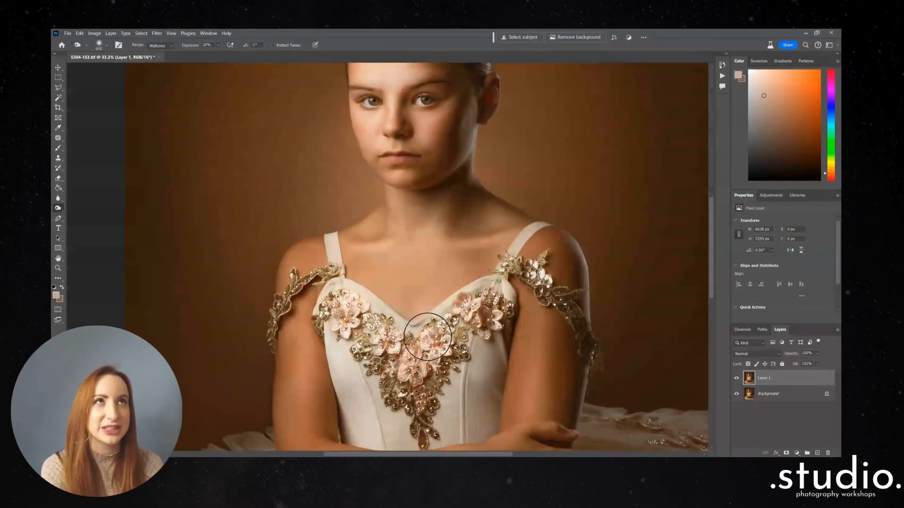
Step: Compare the dodged and burned layer with the original in full view and reduce the layer's opacity to 83%
{"action": "key", "text": "ctrl+0"}
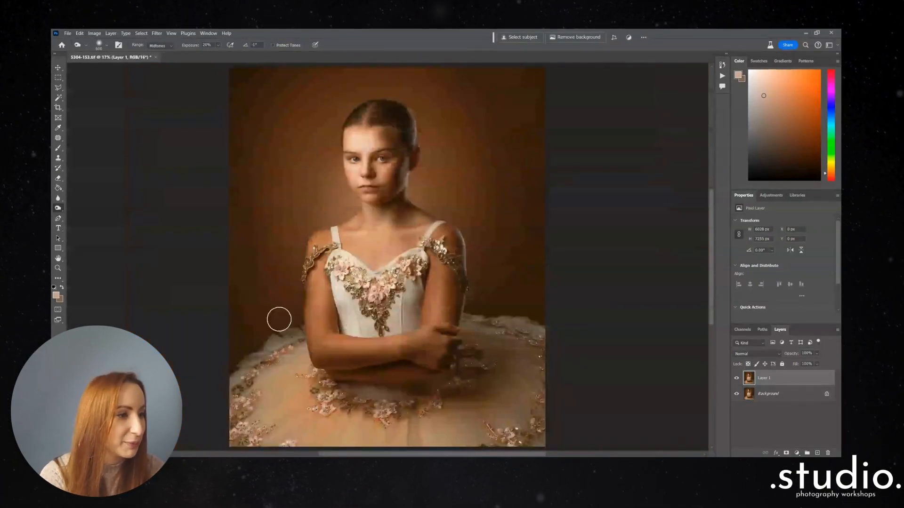
{"action": "left_click", "coordinate": [736, 380]}
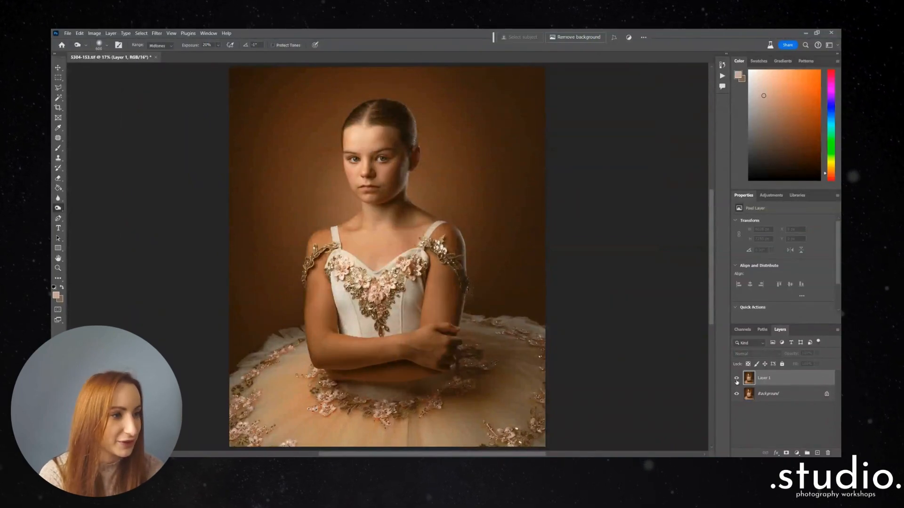
{"action": "left_click", "coordinate": [737, 379]}
{"action": "left_click", "coordinate": [736, 379]}
{"action": "left_click", "coordinate": [737, 379]}
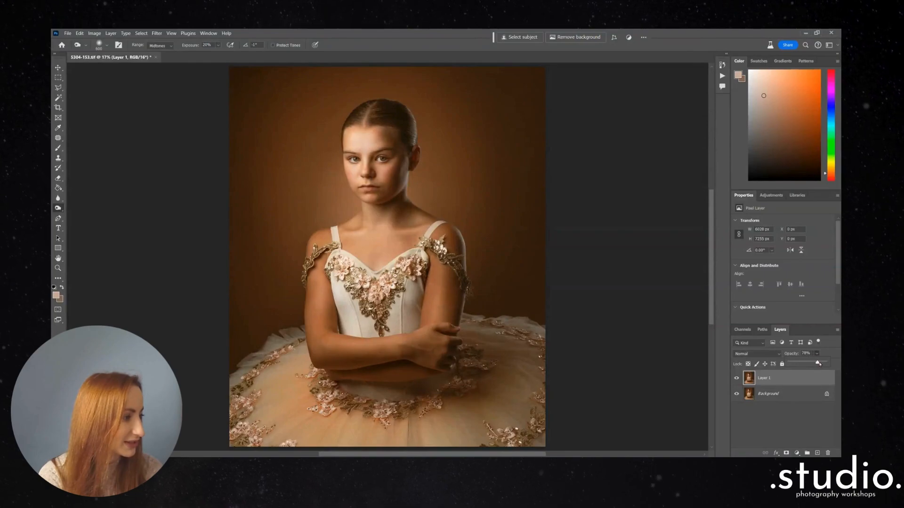
{"action": "left_click", "coordinate": [737, 379]}
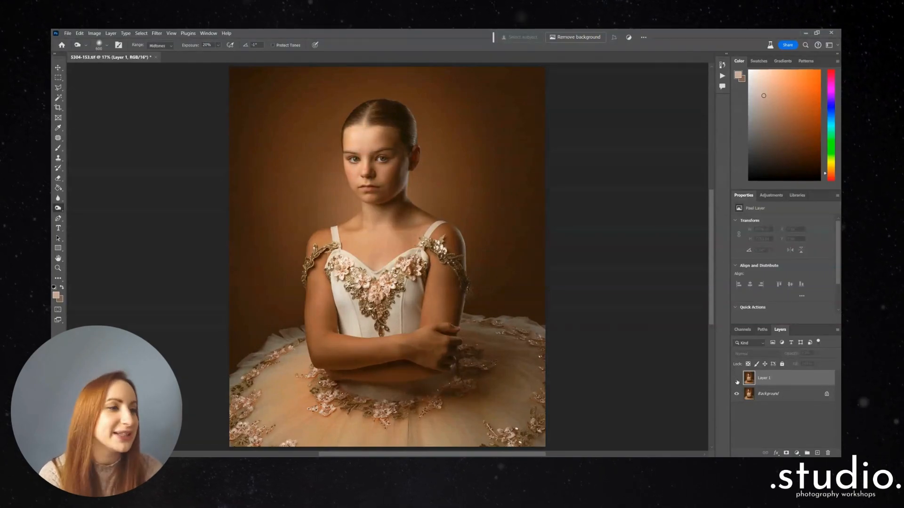
{"action": "left_click", "coordinate": [737, 379]}
{"action": "left_click", "coordinate": [736, 379]}
{"action": "left_click", "coordinate": [737, 380]}
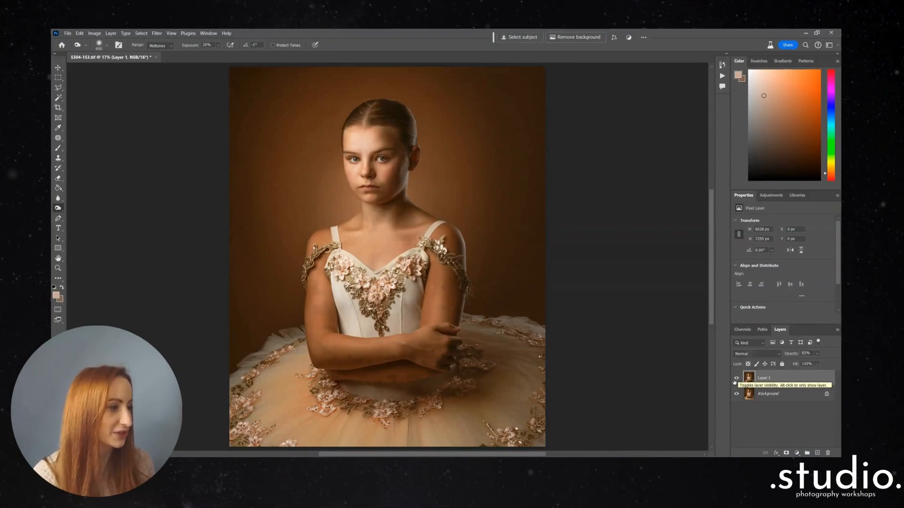
{"action": "left_click", "coordinate": [737, 379]}
{"action": "left_click", "coordinate": [736, 379]}
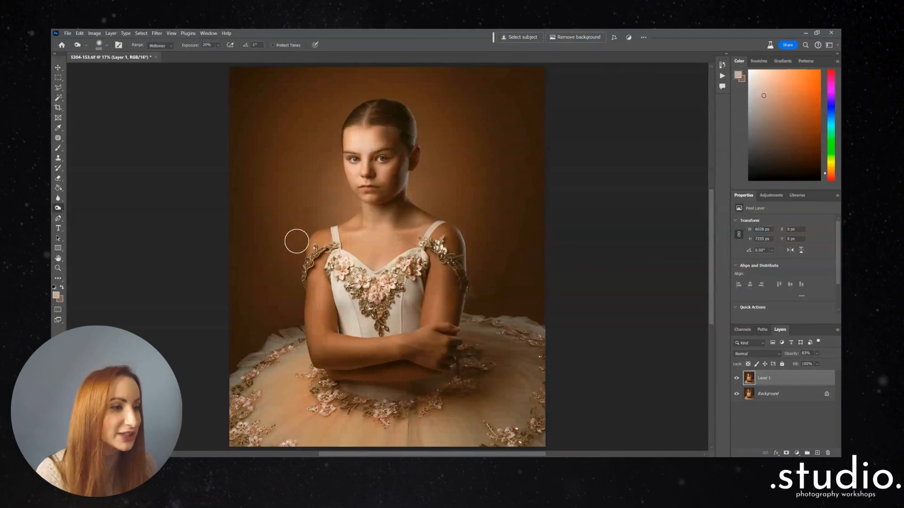
Step: Burn the shadows around the flowered bodice and upper arm with the Burn tool, varying the brush size to suit each area
{"action": "key", "text": "bracketleft"}
{"action": "key", "text": "bracketleft"}
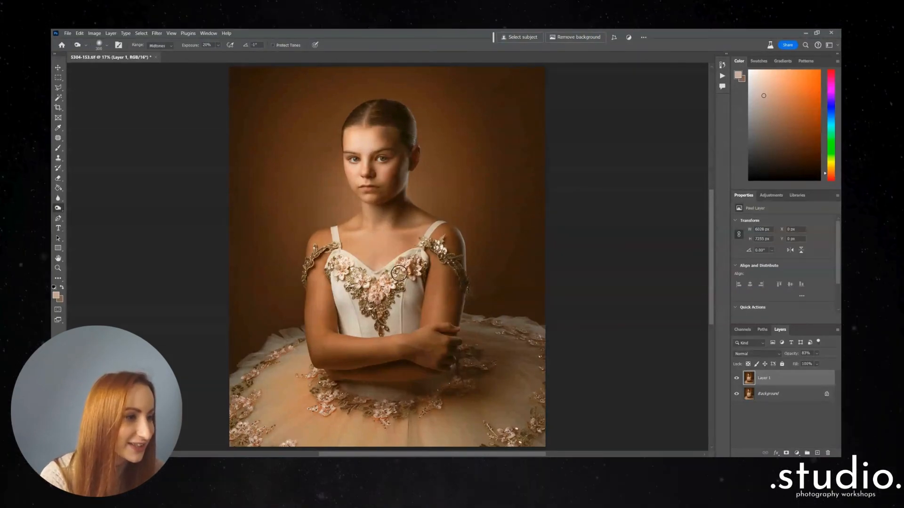
{"action": "key", "text": "bracketright"}
{"action": "key", "text": "bracketright"}
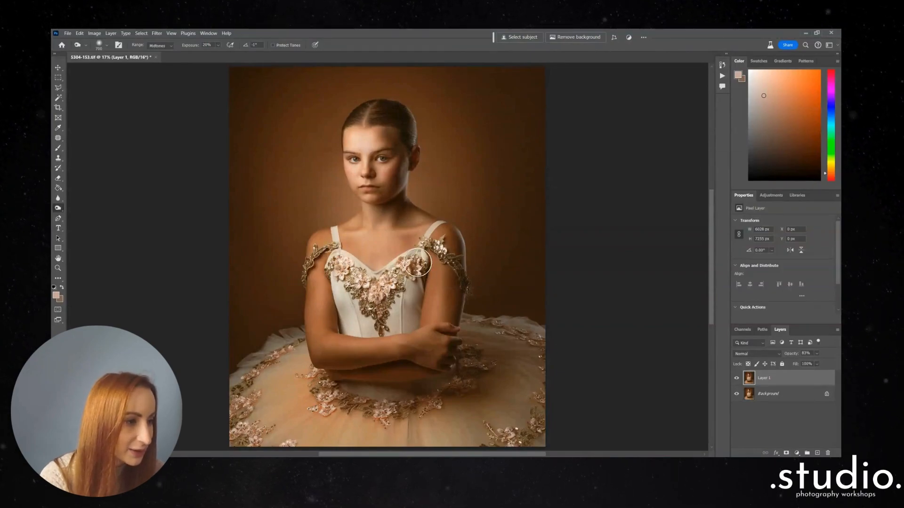
{"action": "key", "text": "bracketleft"}
{"action": "key", "text": "bracketleft"}
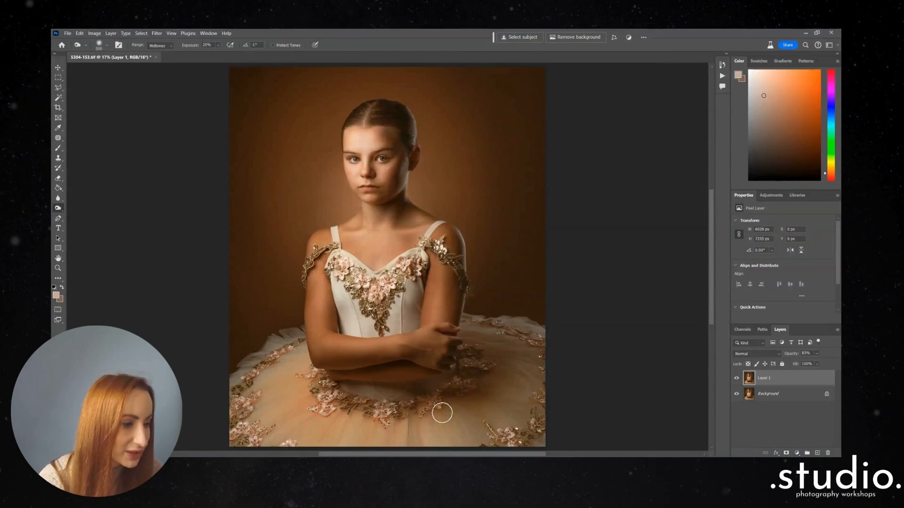
Step: Dodge the lighter tulle of the tutu with the Dodge tool at Midtones, 20% exposure, using an enlarged brush
{"action": "key", "text": "shift+o"}
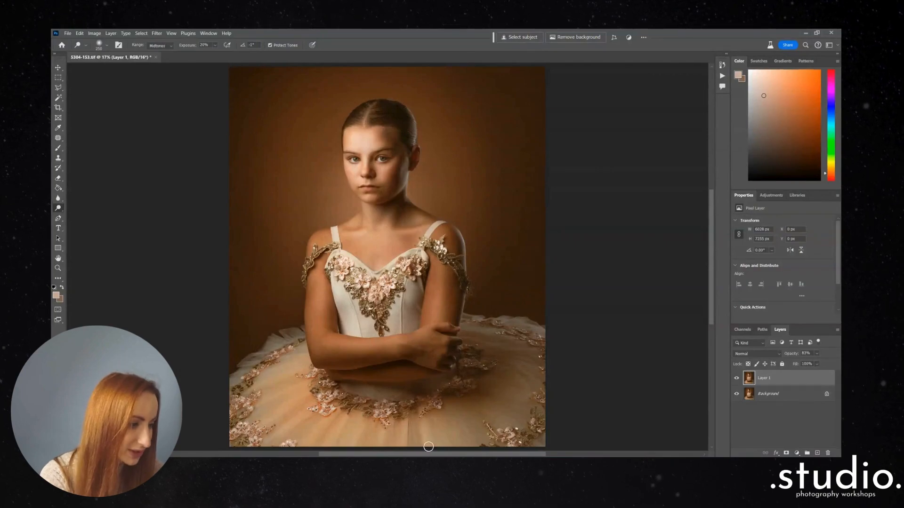
{"action": "key", "text": "bracketright"}
{"action": "key", "text": "bracketright"}
{"action": "key", "text": "bracketright"}
{"action": "key", "text": "bracketright"}
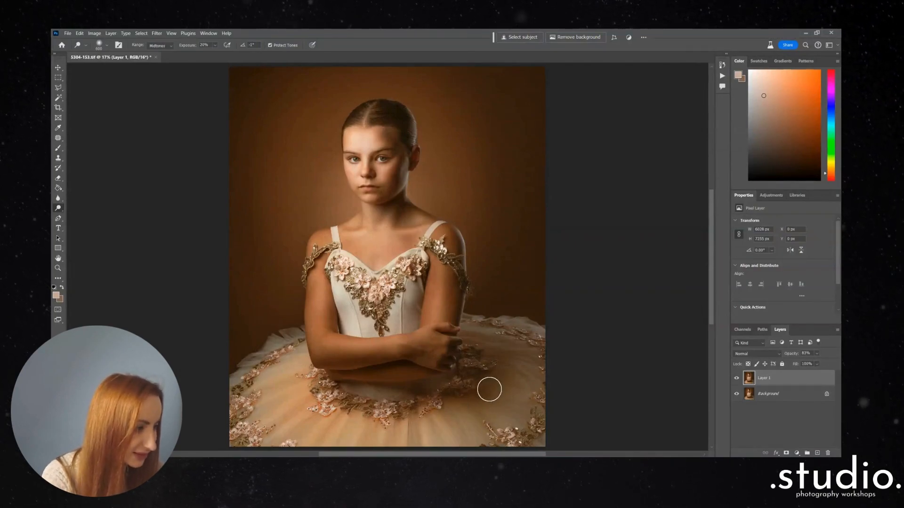
Step: Burn the folds and flower trim of the tutu with the Burn tool, using brushes of about 150 to 400 px
{"action": "key", "text": "bracketleft"}
{"action": "key", "text": "bracketleft"}
{"action": "key", "text": "shift+o"}
{"action": "key", "text": "bracketright"}
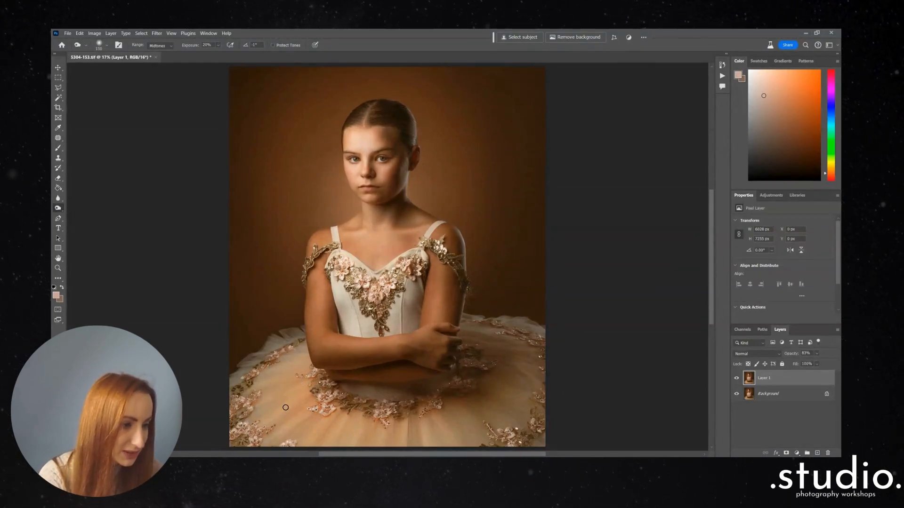
{"action": "key", "text": "bracketleft"}
{"action": "key", "text": "bracketleft"}
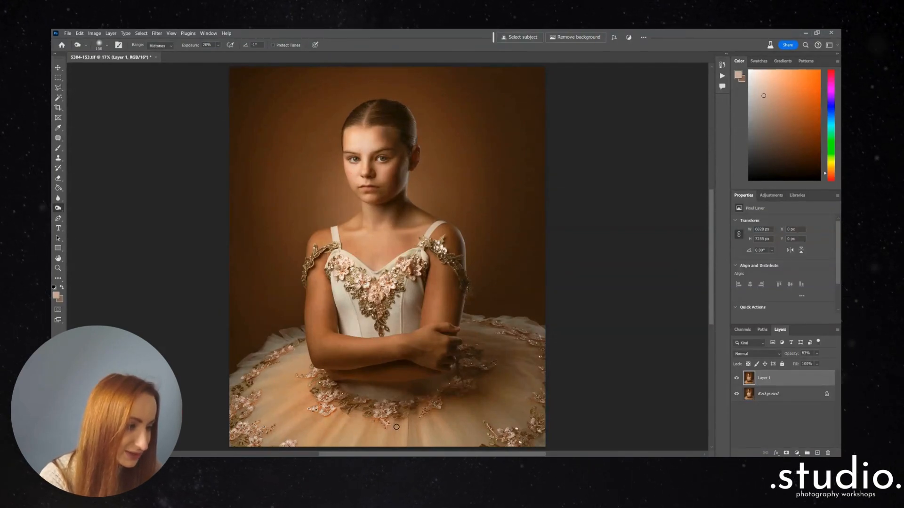
{"action": "key", "text": "bracketright"}
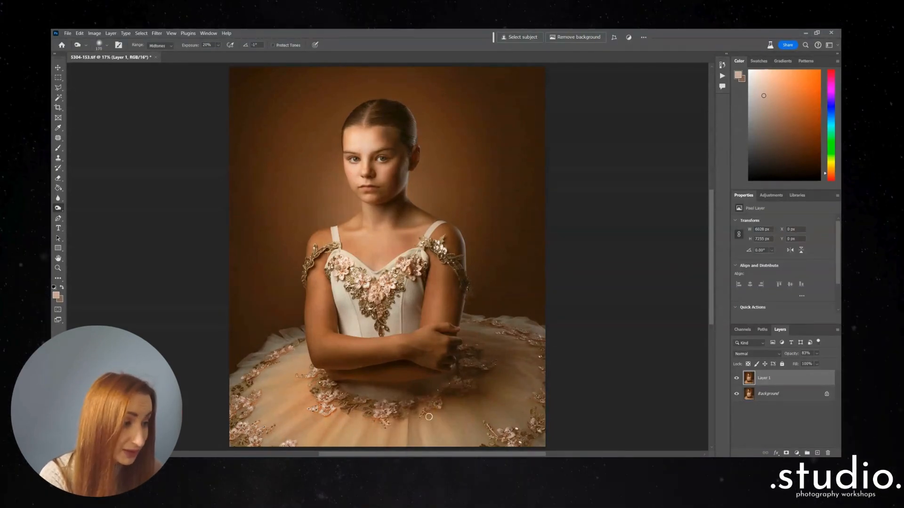
{"action": "key", "text": "bracketright"}
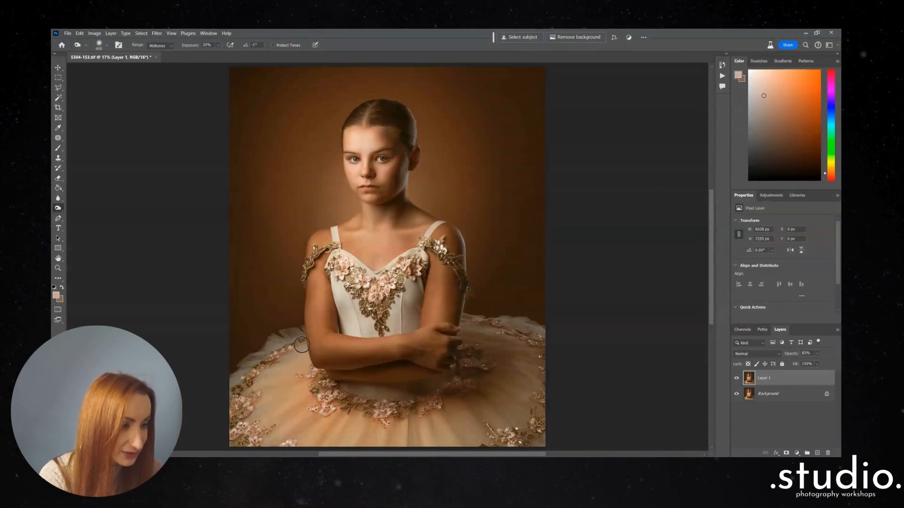
Step: Compare the dodged and burned layer with the original by toggling the layer's visibility several times
{"action": "left_click", "coordinate": [737, 378]}
{"action": "left_click", "coordinate": [737, 378]}
{"action": "left_click", "coordinate": [737, 379]}
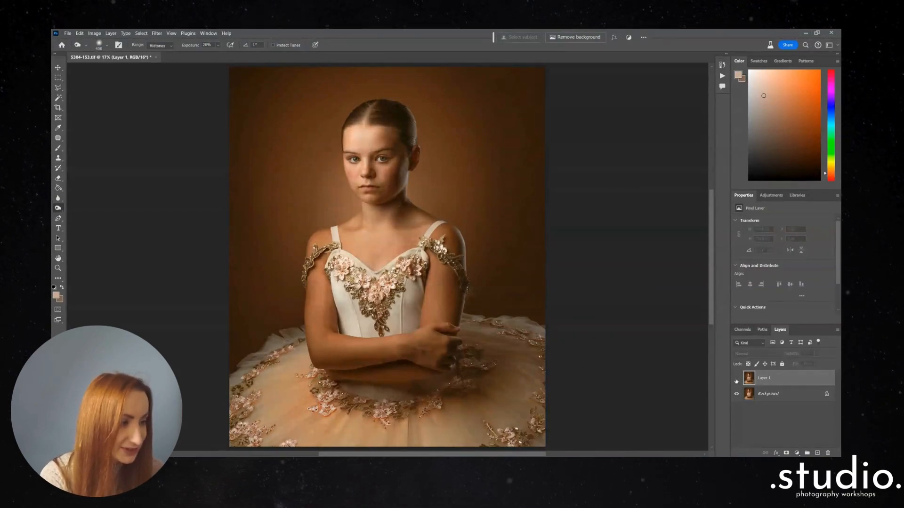
{"action": "left_click", "coordinate": [736, 379]}
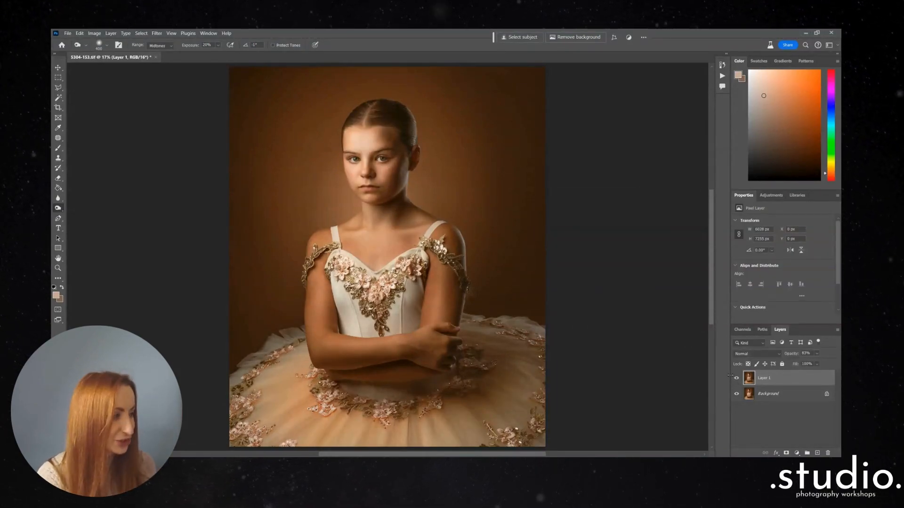
{"action": "left_click", "coordinate": [737, 379]}
{"action": "left_click", "coordinate": [737, 380]}
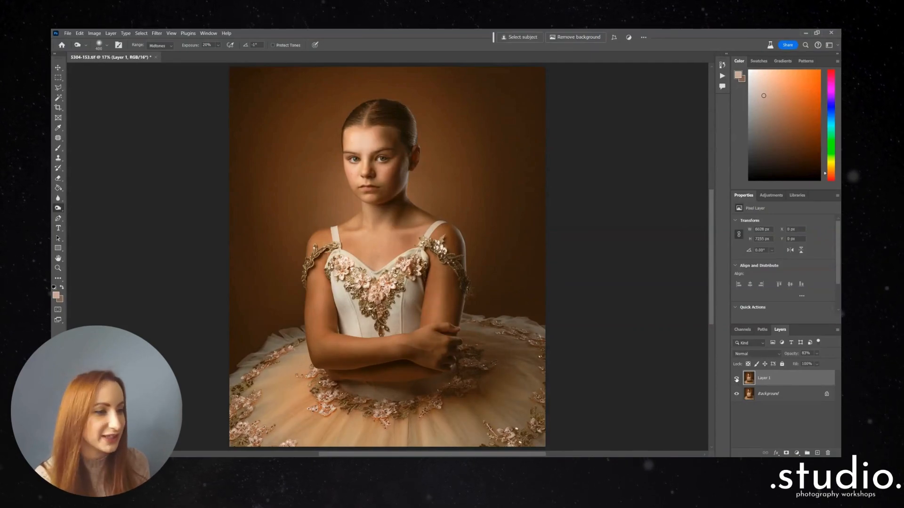
{"action": "left_click", "coordinate": [736, 379]}
{"action": "left_click", "coordinate": [737, 379]}
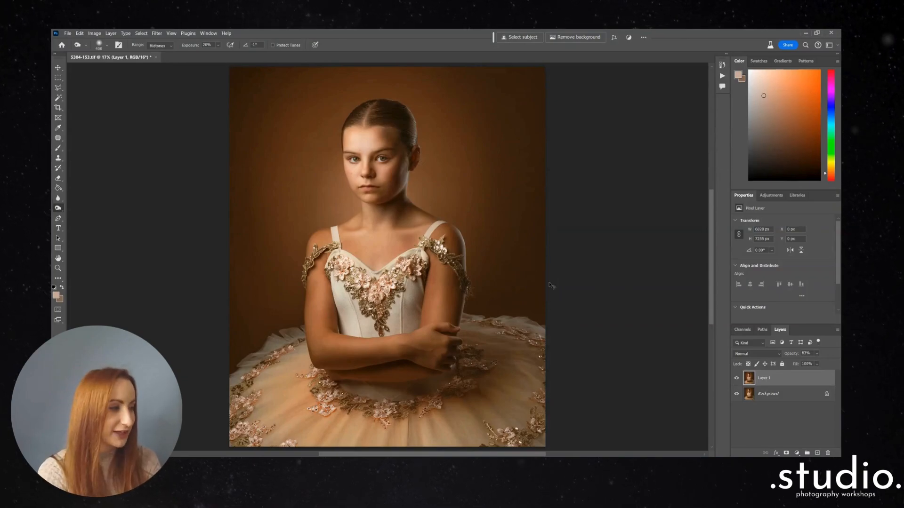
Step: Merge the retouched layer into the background and brighten a duplicate of the result with Levels: midtones 1.27, white input 216
{"action": "key", "text": "ctrl+e"}
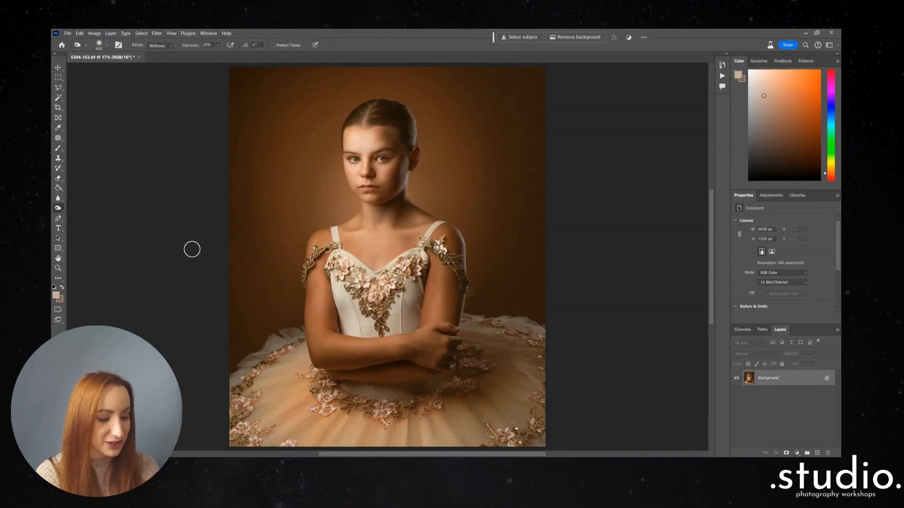
{"action": "key", "text": "ctrl+j"}
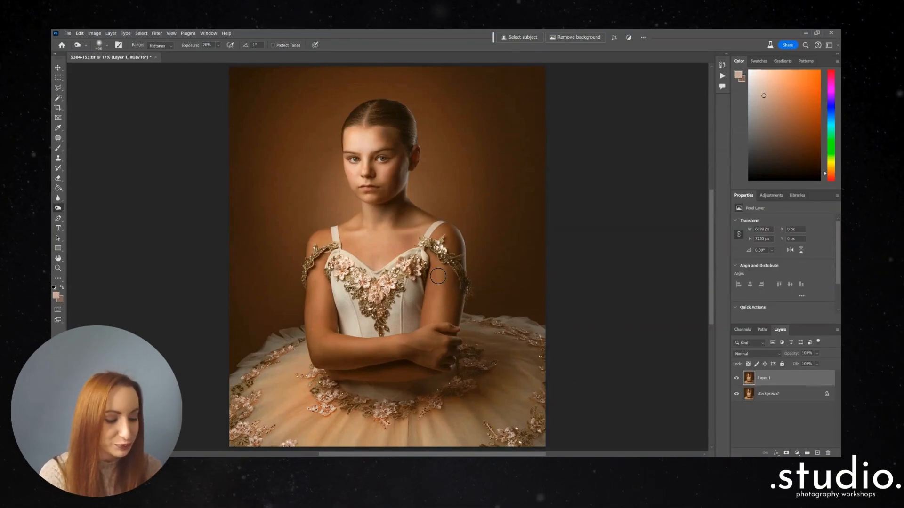
{"action": "key", "text": "ctrl+l"}
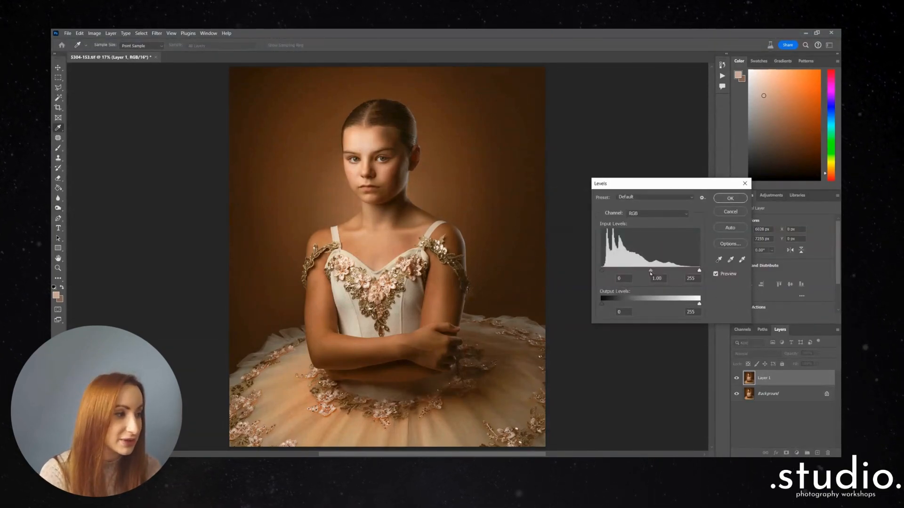
{"action": "left_click_drag", "start_coordinate": [651, 272], "coordinate": [684, 272]}
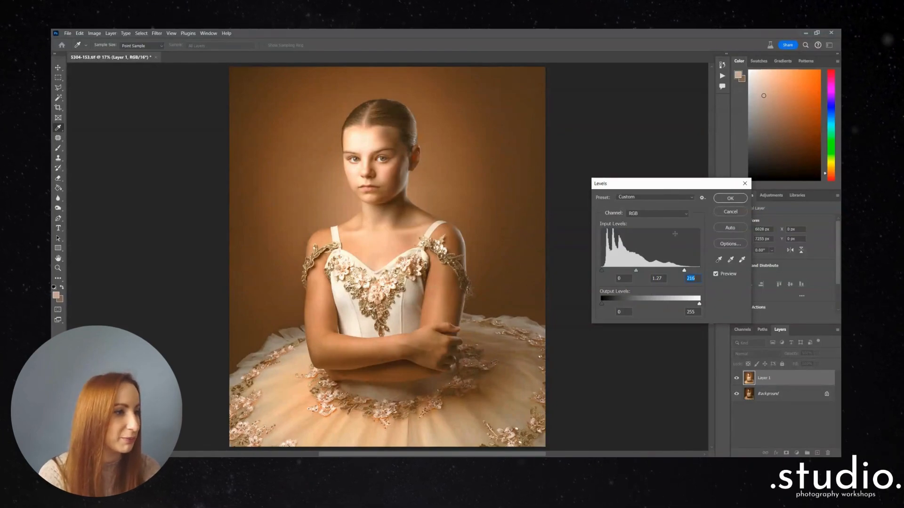
{"action": "left_click", "coordinate": [729, 198]}
{"action": "key", "text": "o"}
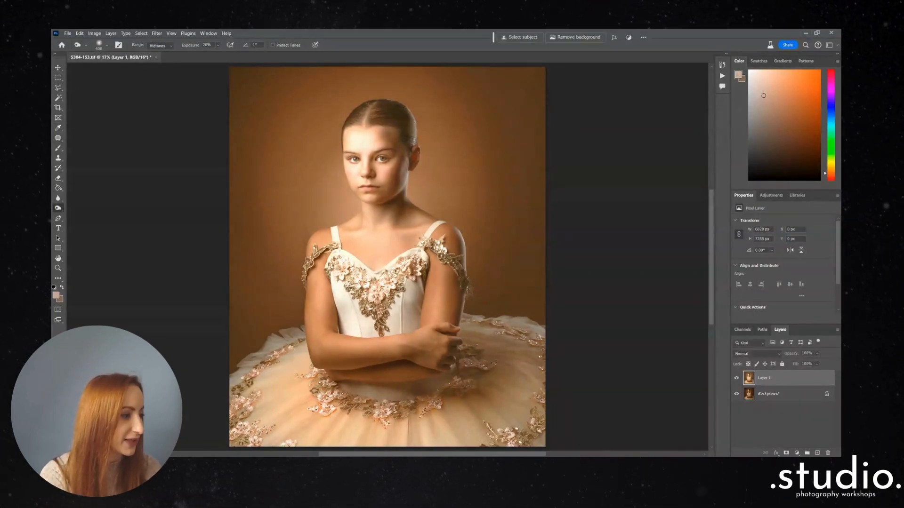
Step: Add a black mask to the brightened layer and reveal the head and surrounding backdrop with a very large soft white brush
{"action": "left_click", "coordinate": [786, 454]}
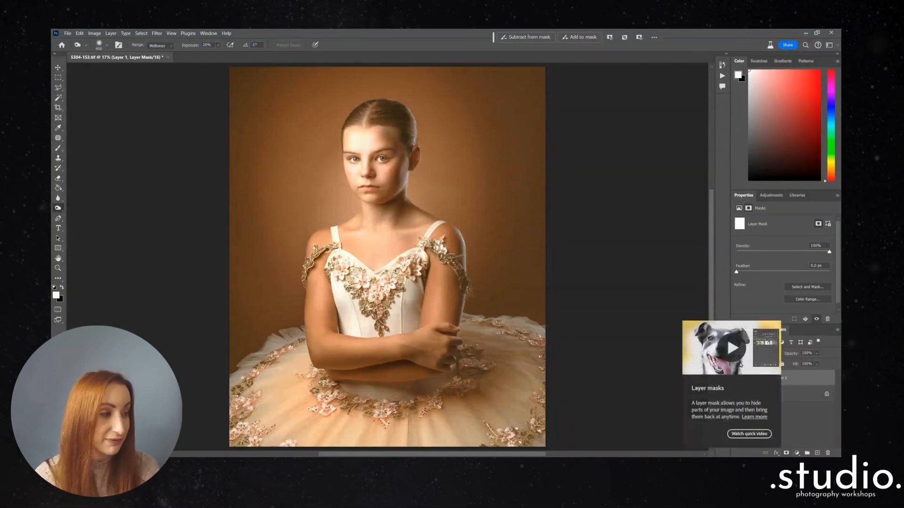
{"action": "key", "text": "ctrl+i"}
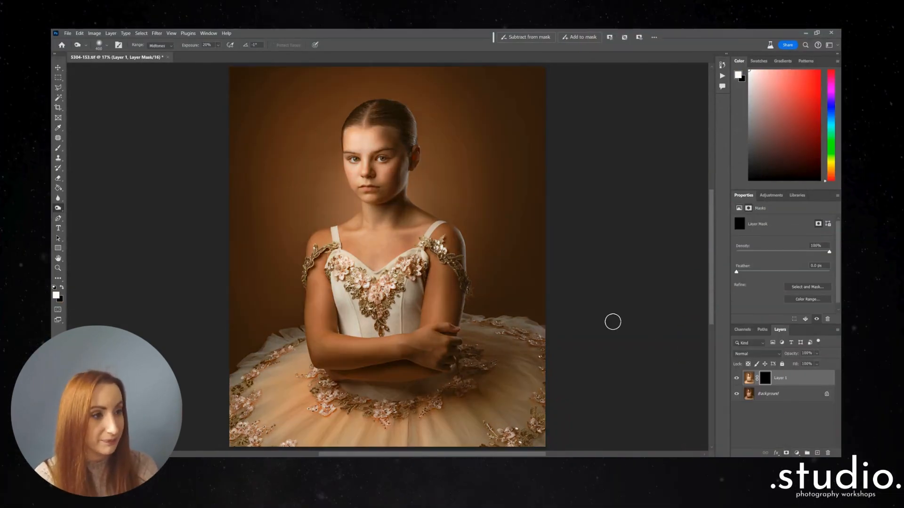
{"action": "key", "text": "b"}
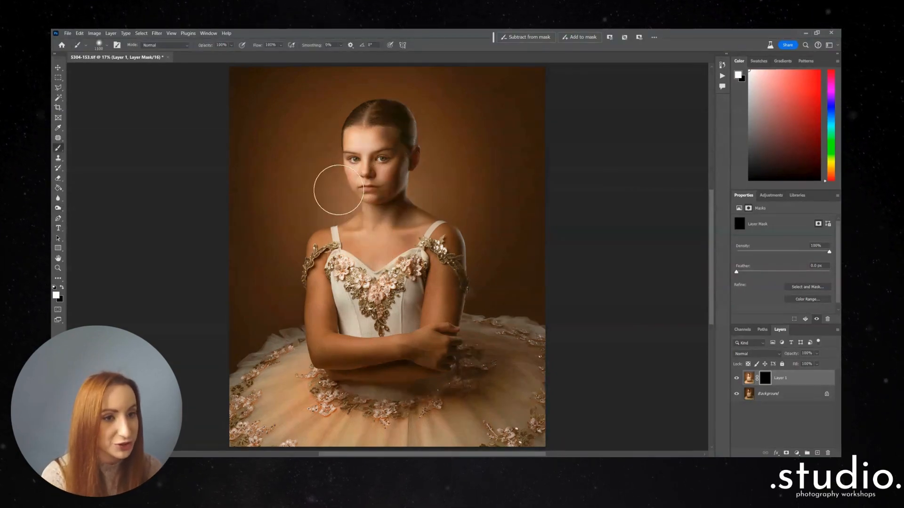
{"action": "key", "text": "bracketright"}
{"action": "key", "text": "bracketright"}
{"action": "key", "text": "bracketright"}
{"action": "key", "text": "bracketright"}
{"action": "key", "text": "bracketright"}
{"action": "key", "text": "bracketright"}
{"action": "key", "text": "bracketright"}
{"action": "key", "text": "bracketright"}
{"action": "key", "text": "bracketright"}
{"action": "key", "text": "bracketright"}
{"action": "key", "text": "bracketright"}
{"action": "key", "text": "bracketright"}
{"action": "key", "text": "bracketright"}
{"action": "key", "text": "bracketright"}
{"action": "key", "text": "bracketright"}
{"action": "key", "text": "bracketright"}
{"action": "key", "text": "bracketright"}
{"action": "key", "text": "bracketright"}
{"action": "key", "text": "bracketright"}
{"action": "key", "text": "bracketright"}
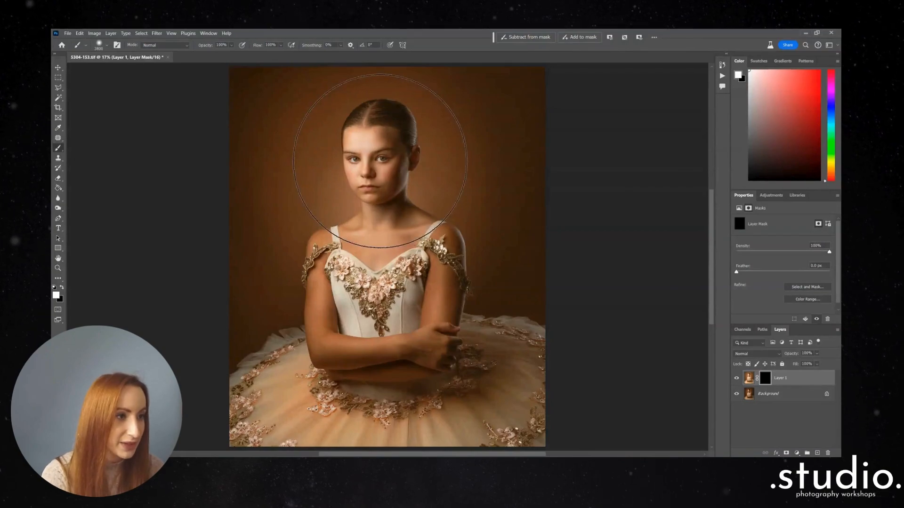
{"action": "left_click", "coordinate": [382, 160]}
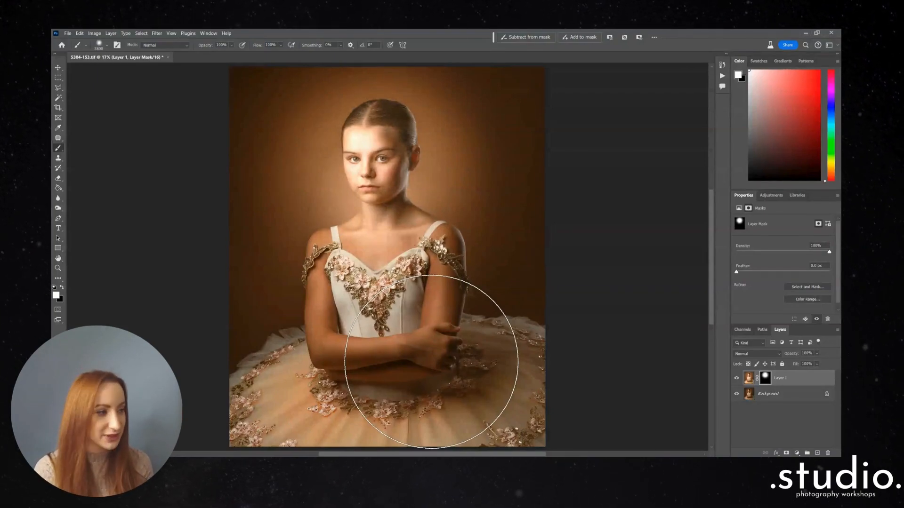
Step: Paint black on the layer mask over the forehead's shaded side with a 37% hardness brush, reducing its size from 700 px
{"action": "key", "text": "ctrl+plus"}
{"action": "key", "text": "ctrl+plus"}
{"action": "key", "text": "ctrl+plus"}
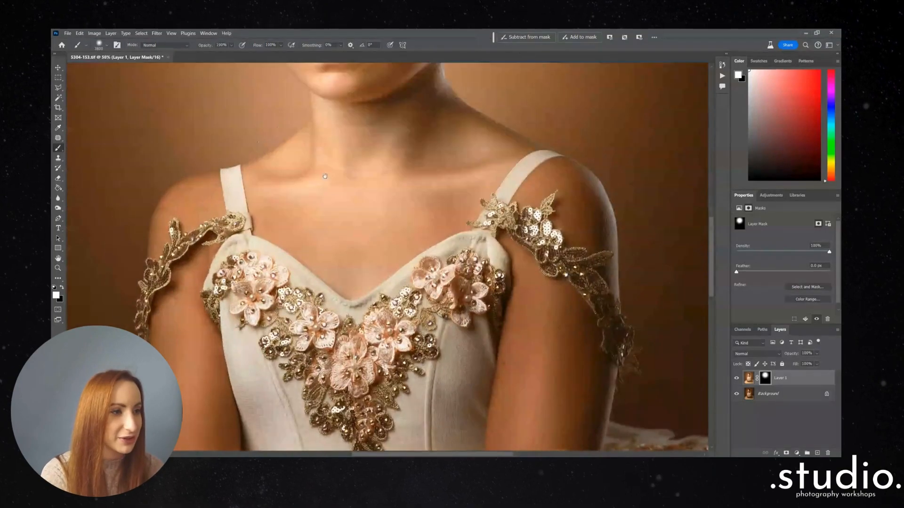
{"action": "left_click_drag", "start_coordinate": [322, 111], "coordinate": [346, 347]}
{"action": "key", "text": "bracketleft"}
{"action": "key", "text": "bracketleft"}
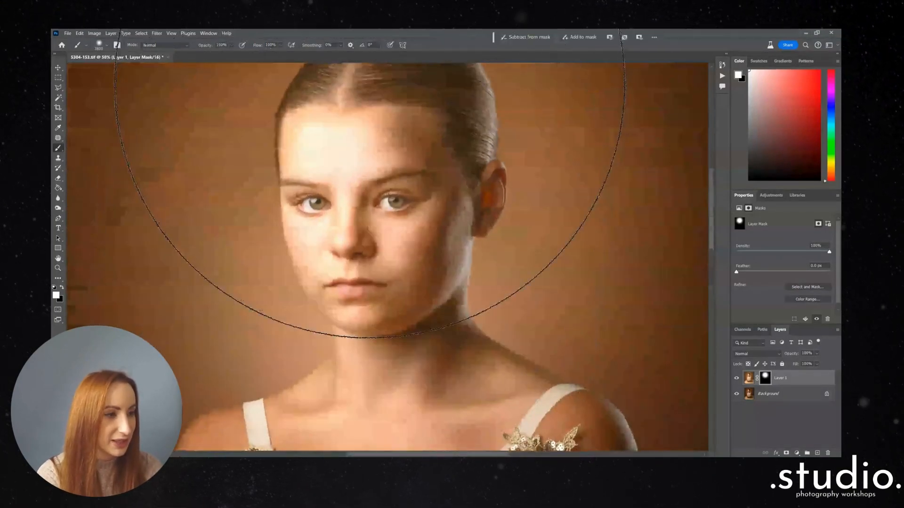
{"action": "key", "text": "bracketleft"}
{"action": "key", "text": "bracketleft"}
{"action": "key", "text": "bracketleft"}
{"action": "key", "text": "bracketleft"}
{"action": "key", "text": "bracketleft"}
{"action": "key", "text": "bracketleft"}
{"action": "key", "text": "bracketleft"}
{"action": "key", "text": "bracketleft"}
{"action": "key", "text": "bracketleft"}
{"action": "key", "text": "bracketleft"}
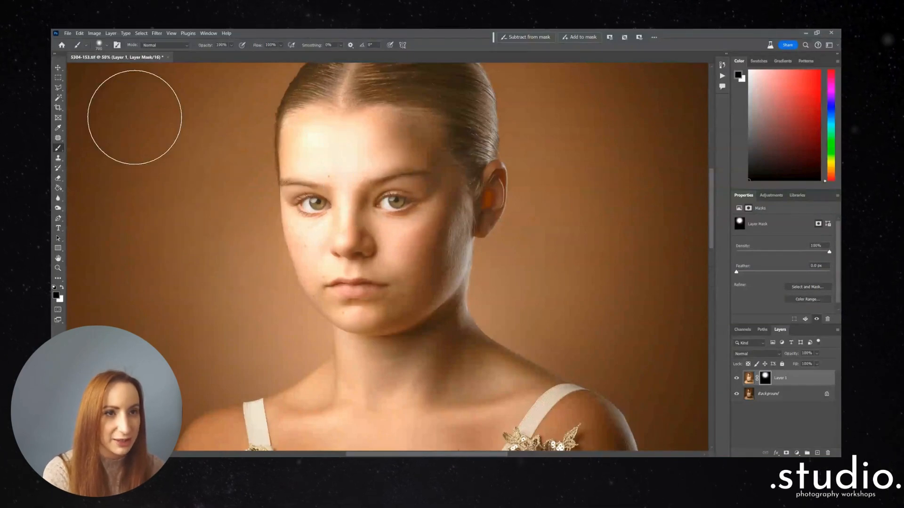
{"action": "left_click", "coordinate": [107, 45]}
{"action": "left_click_drag", "start_coordinate": [104, 87], "coordinate": [111, 88]}
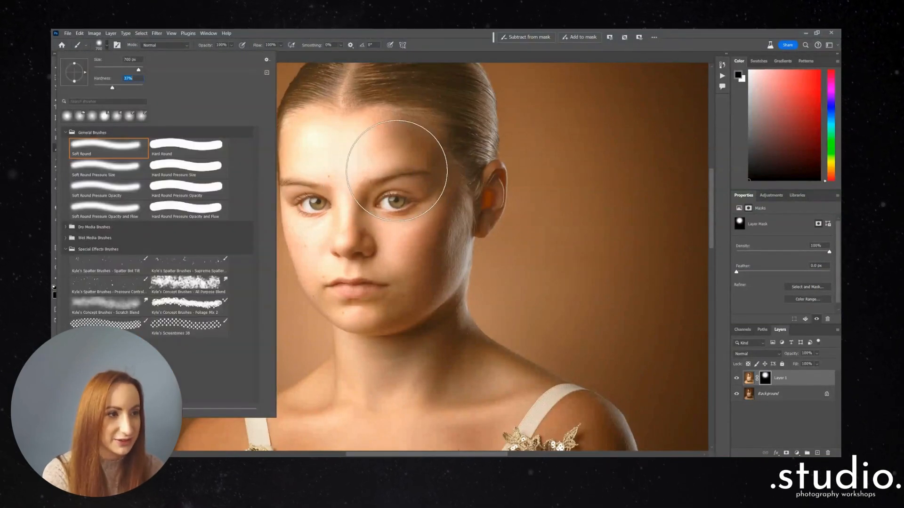
{"action": "mouse_move", "coordinate": [397, 170]}
{"action": "left_mouse_down"}
{"action": "mouse_move", "coordinate": [370, 160]}
{"action": "mouse_move", "coordinate": [363, 170]}
{"action": "left_mouse_up"}
{"action": "key", "text": "bracketleft"}
{"action": "key", "text": "bracketleft"}
{"action": "key", "text": "bracketleft"}
{"action": "key", "text": "bracketleft"}
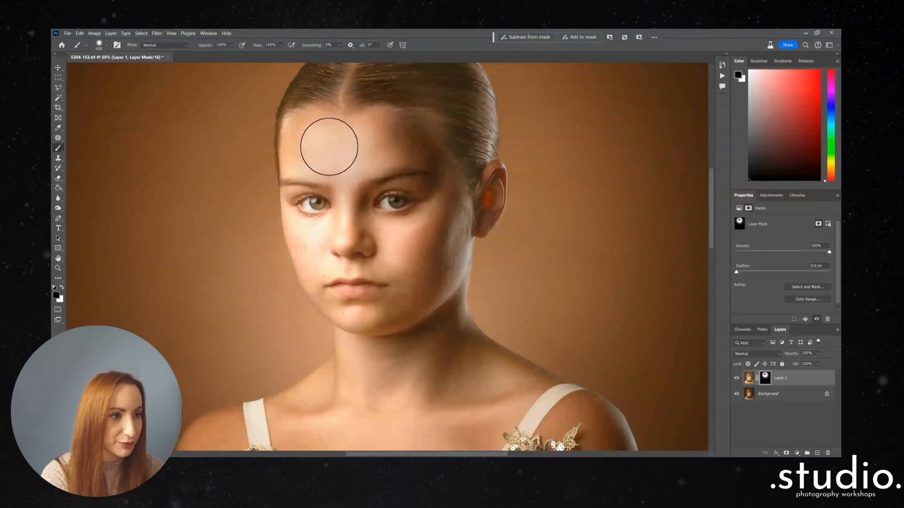
Step: Paint black on the mask over the shaded cheek, side of the face and hair to restore their shadows
{"action": "mouse_move", "coordinate": [329, 269]}
{"action": "left_mouse_down"}
{"action": "mouse_move", "coordinate": [323, 214]}
{"action": "mouse_move", "coordinate": [336, 272]}
{"action": "mouse_move", "coordinate": [379, 309]}
{"action": "mouse_move", "coordinate": [405, 228]}
{"action": "mouse_move", "coordinate": [434, 246]}
{"action": "mouse_move", "coordinate": [444, 192]}
{"action": "left_mouse_up"}
{"action": "key", "text": "bracketright"}
{"action": "key", "text": "bracketright"}
{"action": "key", "text": "bracketleft"}
{"action": "mouse_move", "coordinate": [406, 276]}
{"action": "left_mouse_down"}
{"action": "mouse_move", "coordinate": [449, 195]}
{"action": "mouse_move", "coordinate": [468, 189]}
{"action": "mouse_move", "coordinate": [452, 116]}
{"action": "mouse_move", "coordinate": [444, 148]}
{"action": "left_mouse_up"}
{"action": "key", "text": "bracketright"}
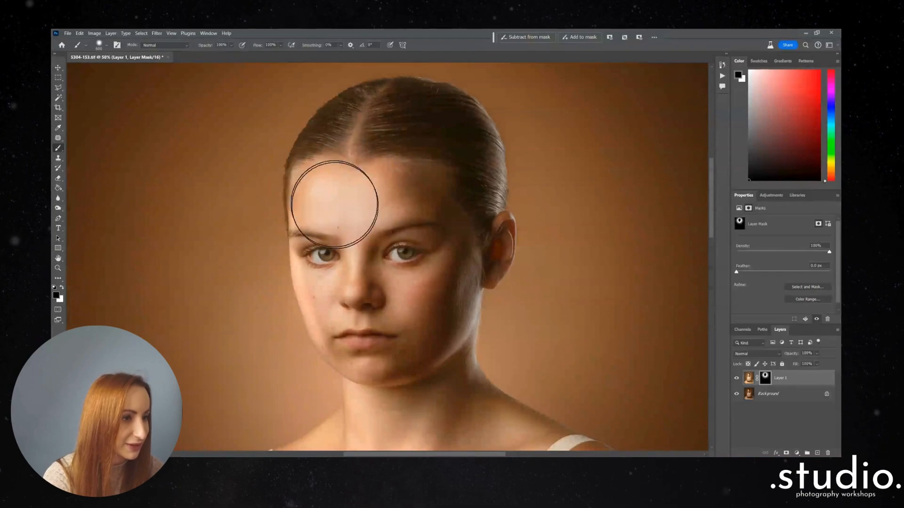
Step: Paint black on the mask over the neck and upper chest to restore the shadows below the chin
{"action": "key", "text": "bracketleft"}
{"action": "left_click_drag", "start_coordinate": [369, 343], "coordinate": [369, 177]}
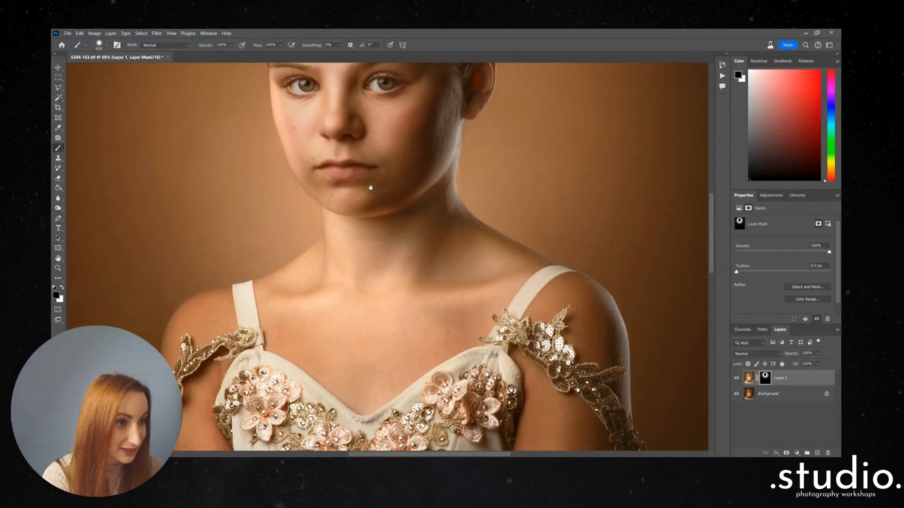
{"action": "key", "text": "bracketright"}
{"action": "mouse_move", "coordinate": [369, 253]}
{"action": "left_mouse_down"}
{"action": "mouse_move", "coordinate": [410, 225]}
{"action": "mouse_move", "coordinate": [421, 276]}
{"action": "mouse_move", "coordinate": [451, 274]}
{"action": "mouse_move", "coordinate": [471, 292]}
{"action": "mouse_move", "coordinate": [472, 394]}
{"action": "mouse_move", "coordinate": [378, 351]}
{"action": "mouse_move", "coordinate": [300, 415]}
{"action": "mouse_move", "coordinate": [308, 338]}
{"action": "mouse_move", "coordinate": [363, 262]}
{"action": "left_mouse_up"}
{"action": "key", "text": "bracketright"}
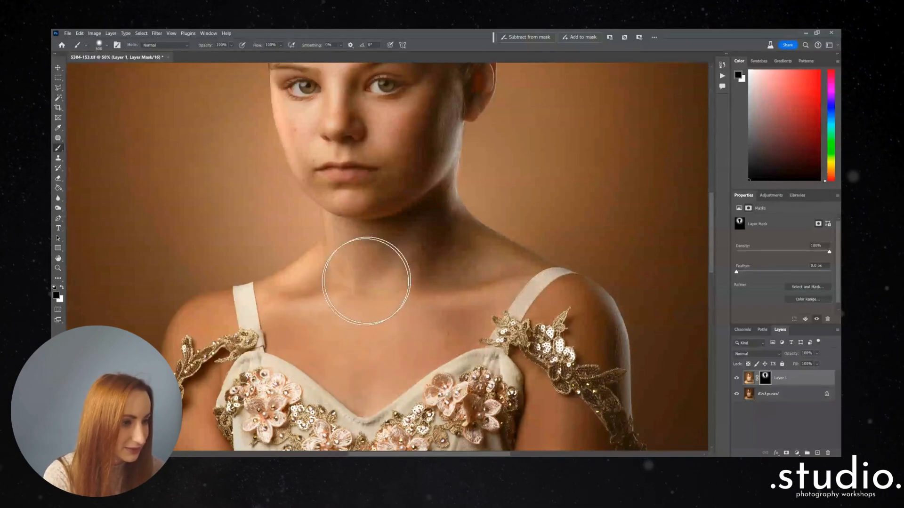
{"action": "left_click_drag", "start_coordinate": [371, 101], "coordinate": [388, 207]}
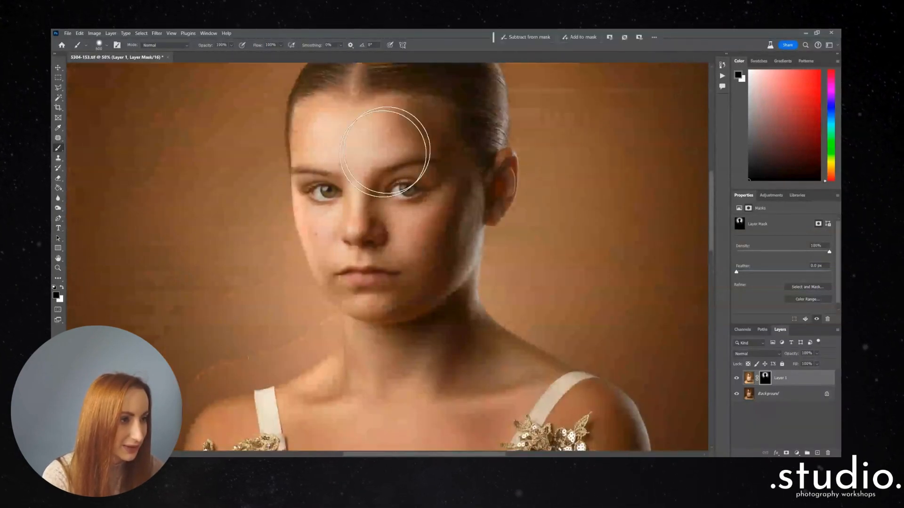
{"action": "left_click_drag", "start_coordinate": [383, 131], "coordinate": [391, 180]}
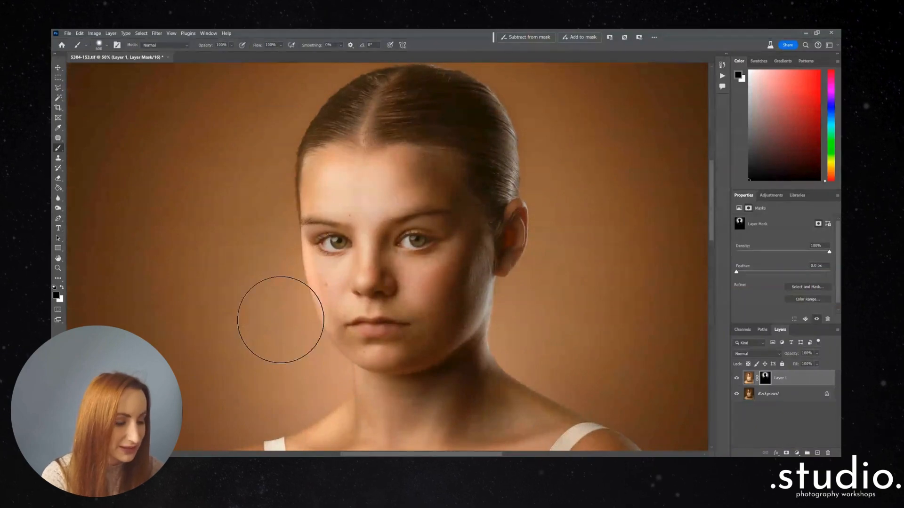
Step: Compare the portrait with and without the masked brightening layer in full view
{"action": "key", "text": "ctrl+0"}
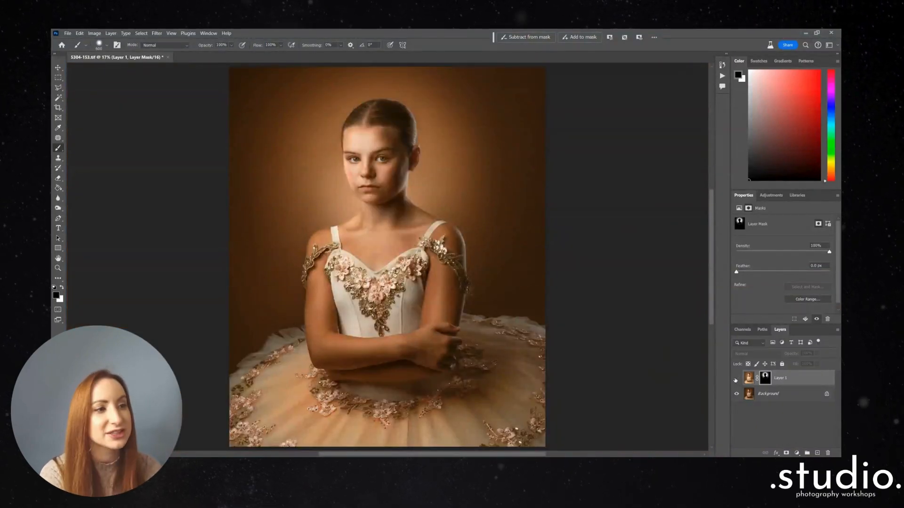
{"action": "left_click", "coordinate": [736, 379]}
{"action": "left_click", "coordinate": [736, 379]}
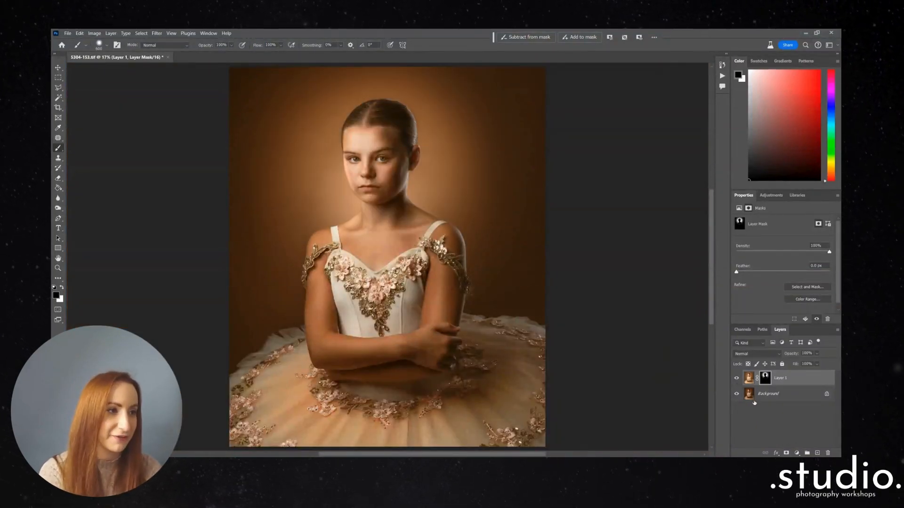
Step: Lower the opacity of the masked brightening layer to 57%
{"action": "left_click", "coordinate": [817, 354]}
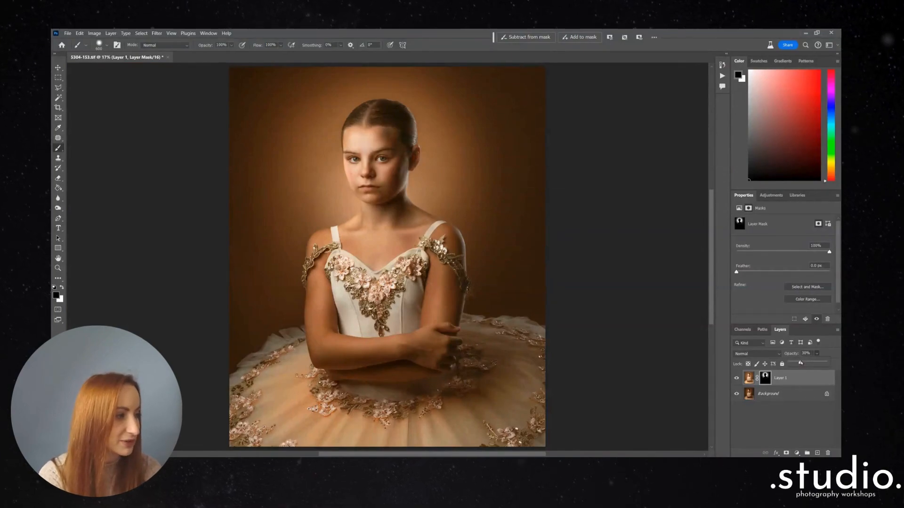
{"action": "left_click_drag", "start_coordinate": [811, 365], "coordinate": [810, 367]}
Step: Reduce the brush size to 175 px for close work around the eyes and cheek on the face
{"action": "scroll", "coordinate": [351, 190], "scroll_direction": "up", "scroll_amount": 6}
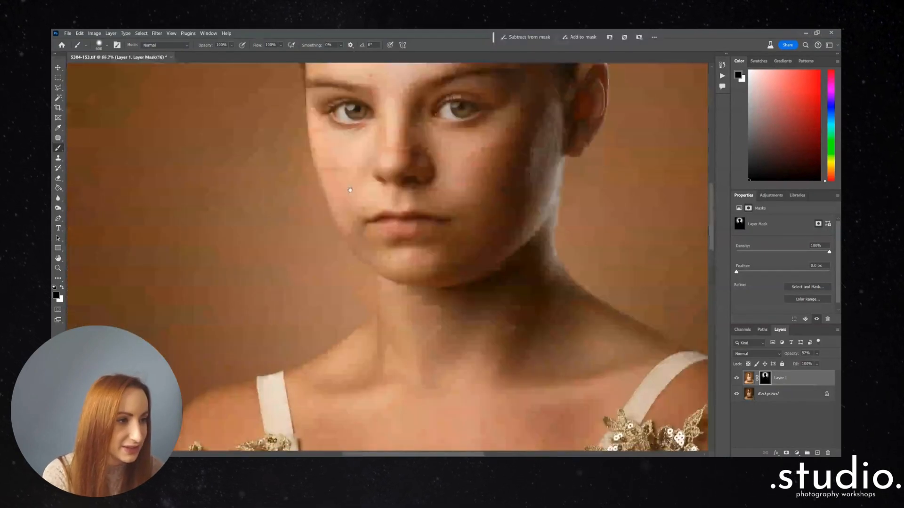
{"action": "left_click_drag", "start_coordinate": [350, 190], "coordinate": [391, 271]}
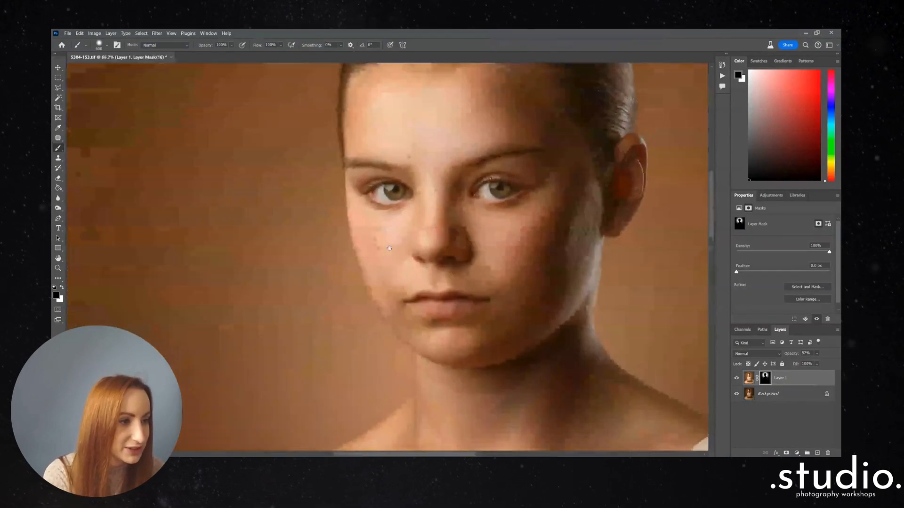
{"action": "key", "text": "bracketleft"}
{"action": "key", "text": "bracketleft"}
{"action": "key", "text": "bracketleft"}
{"action": "key", "text": "bracketleft"}
{"action": "key", "text": "bracketleft"}
{"action": "key", "text": "bracketleft"}
{"action": "key", "text": "bracketleft"}
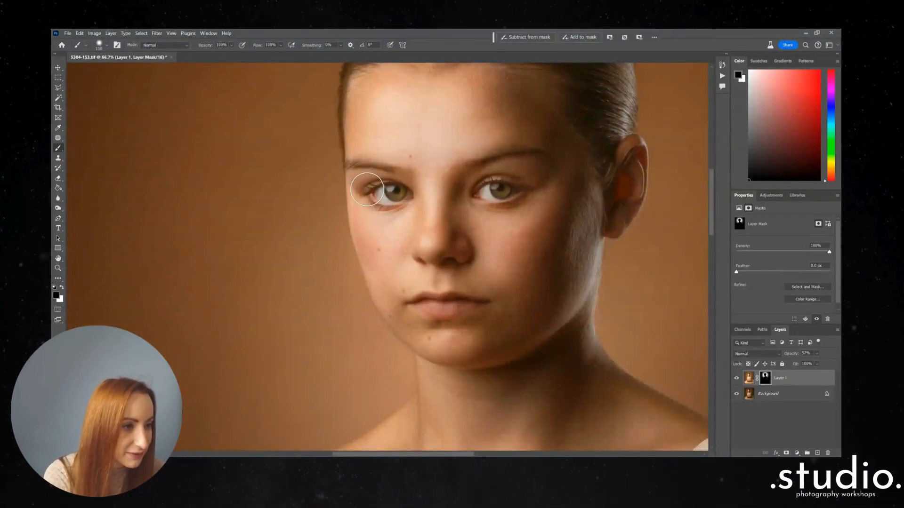
{"action": "key", "text": "bracketright"}
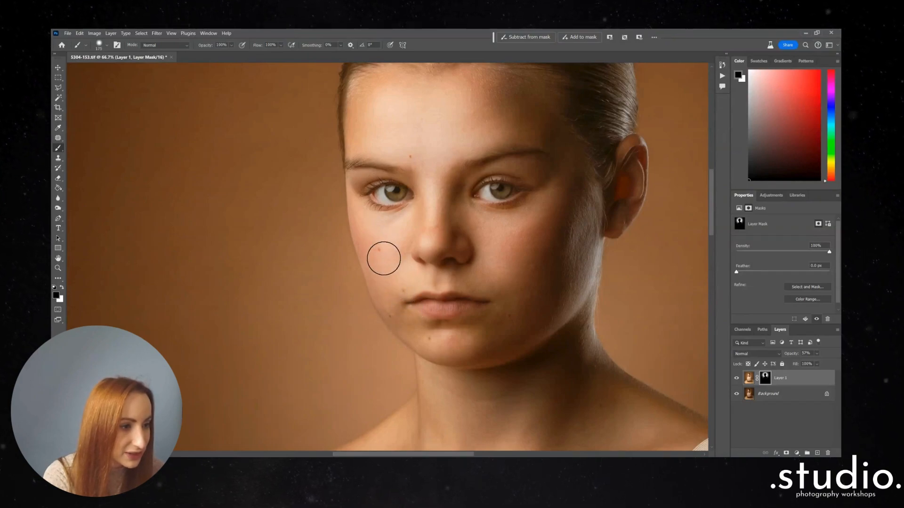
Step: Compare the full portrait with and without the masked brightening layer and merge that layer into the background
{"action": "key", "text": "ctrl+0"}
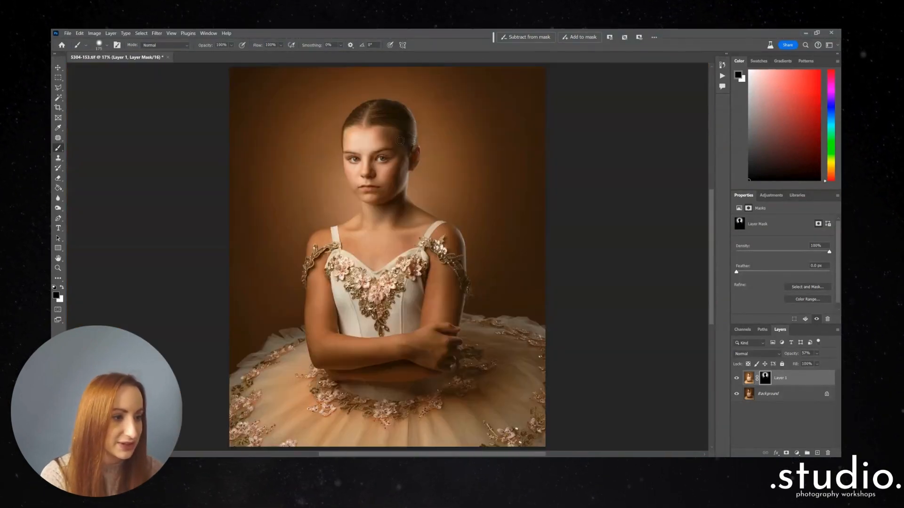
{"action": "left_click", "coordinate": [737, 378]}
{"action": "left_click", "coordinate": [737, 378]}
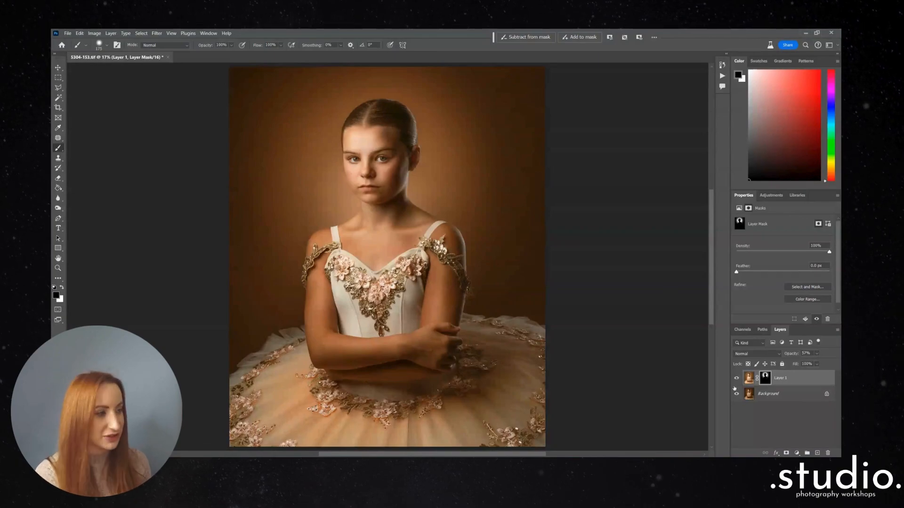
{"action": "left_click", "coordinate": [737, 379]}
{"action": "left_click", "coordinate": [736, 379]}
{"action": "left_click", "coordinate": [736, 379]}
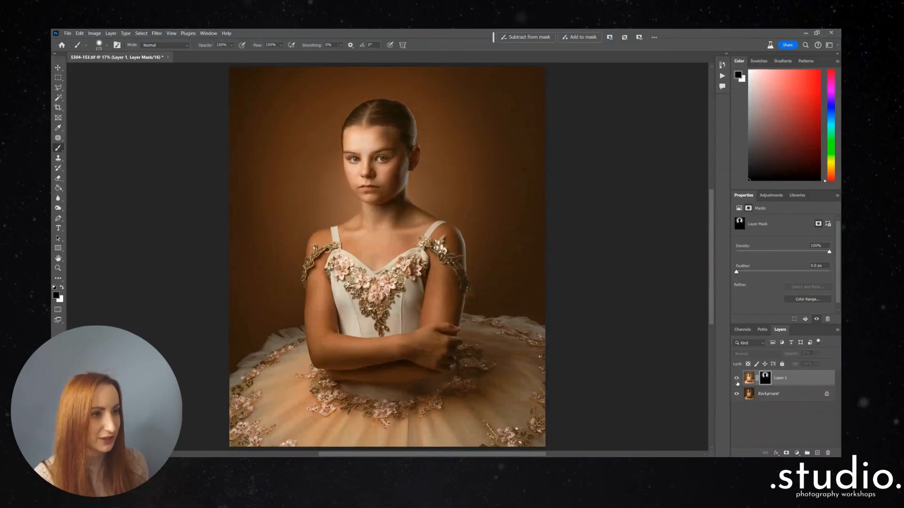
{"action": "left_click", "coordinate": [737, 379]}
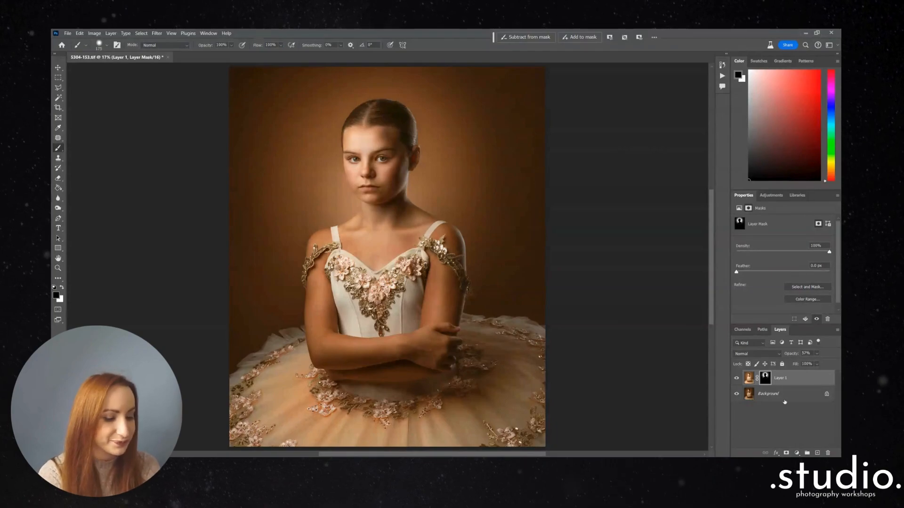
{"action": "key", "text": "ctrl+e"}
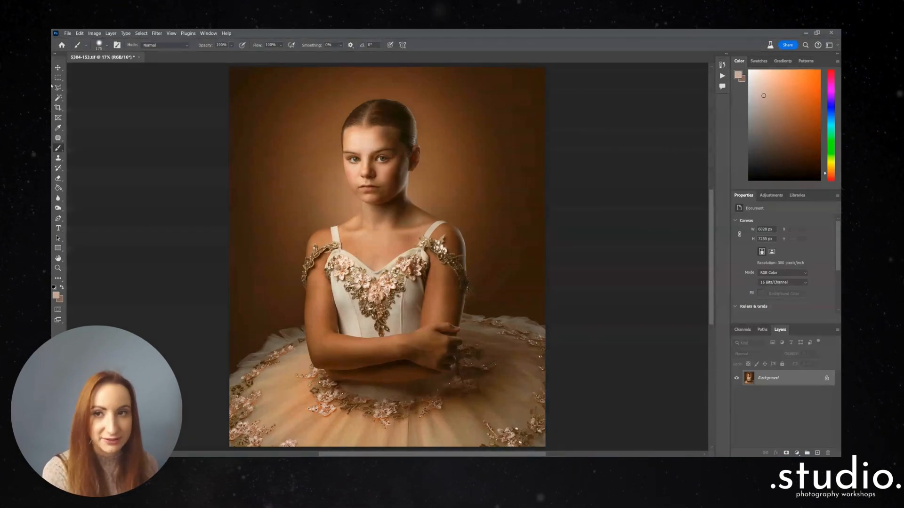
Step: Switch to the Backgrounds folder in File Explorer and preview candidate textures, including Canva (15), Canva (9), Canva (5), Canva (45) and Canva (49)
{"action": "left_click_drag", "start_coordinate": [51, 86], "coordinate": [579, 72]}
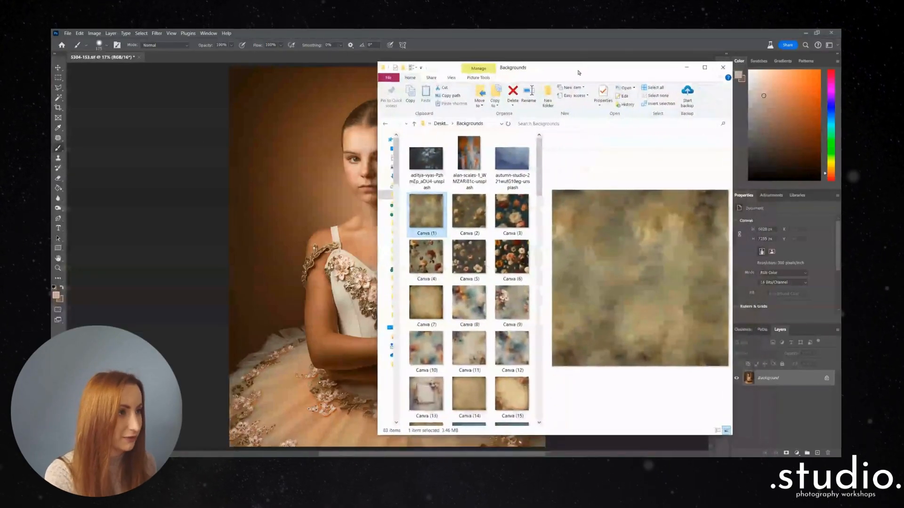
{"action": "left_click", "coordinate": [512, 394]}
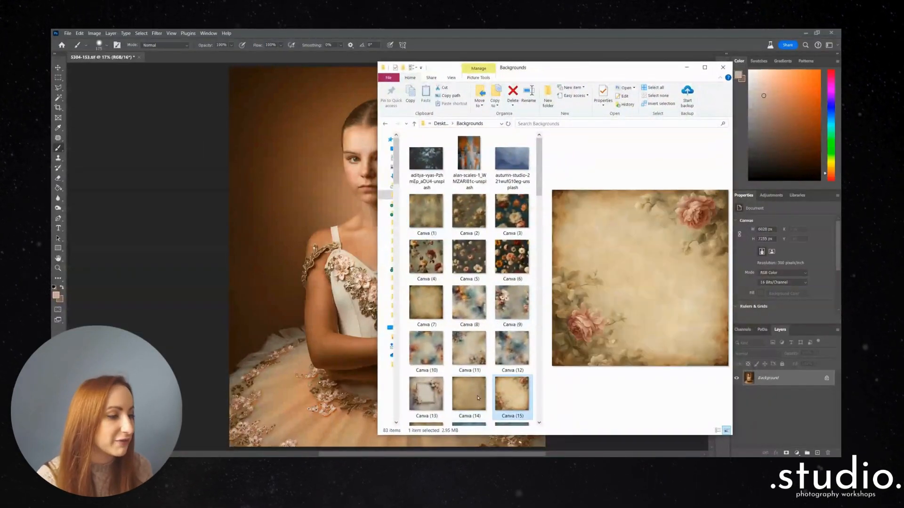
{"action": "left_click", "coordinate": [468, 385]}
{"action": "left_click", "coordinate": [469, 349]}
{"action": "left_click", "coordinate": [511, 303]}
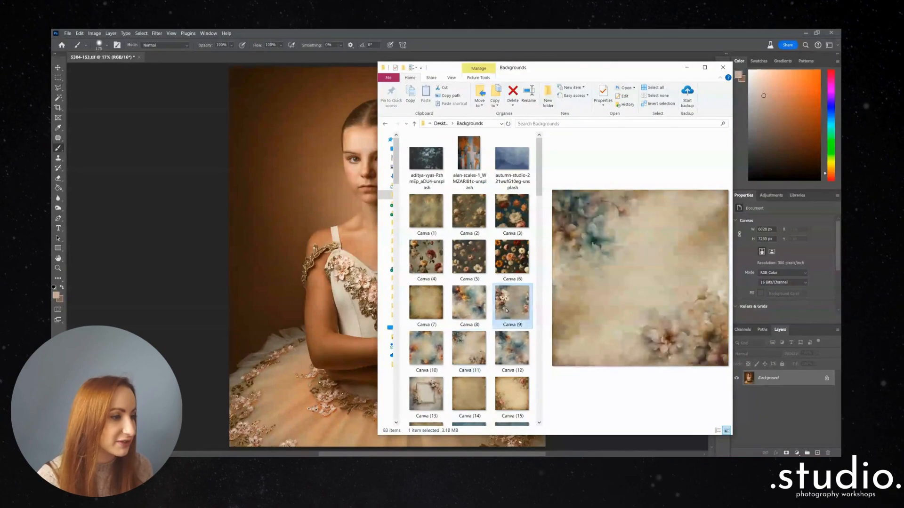
{"action": "left_click", "coordinate": [463, 244]}
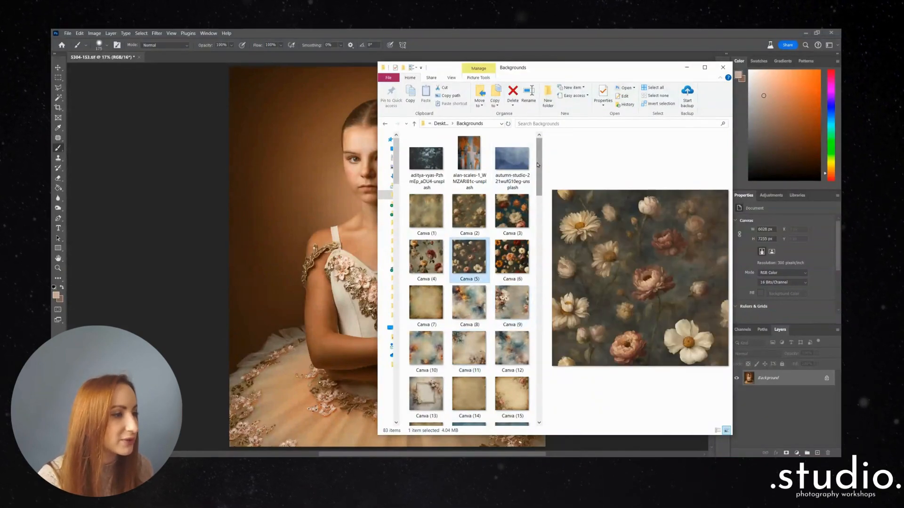
{"action": "left_click_drag", "start_coordinate": [539, 166], "coordinate": [545, 298]}
{"action": "left_click", "coordinate": [511, 236]}
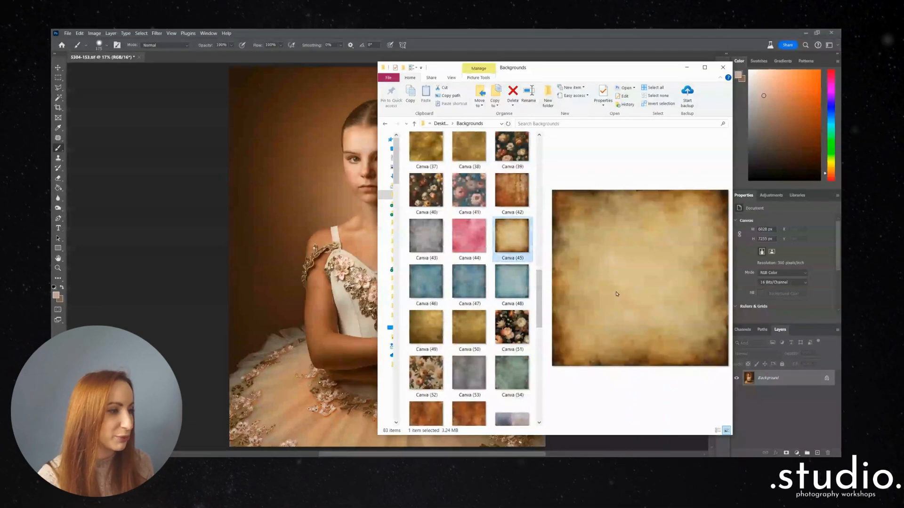
{"action": "left_click", "coordinate": [426, 328]}
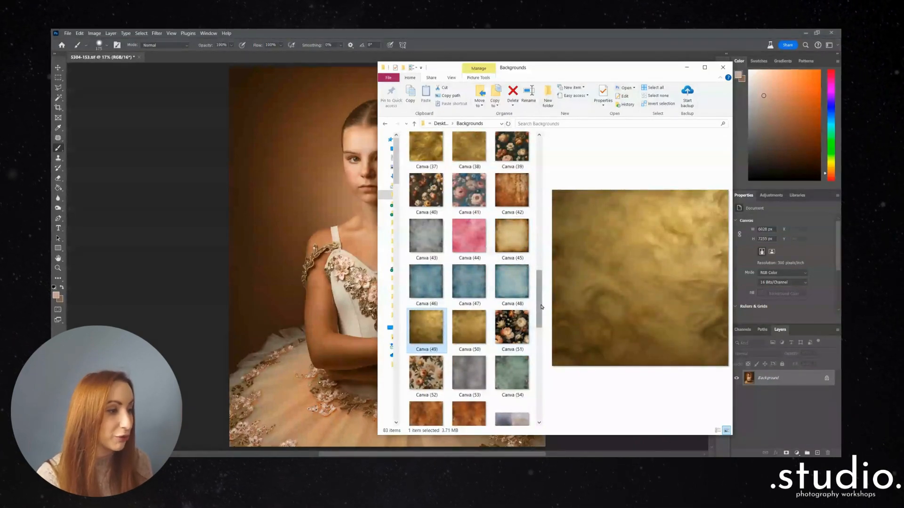
{"action": "left_click_drag", "start_coordinate": [540, 308], "coordinate": [541, 175]}
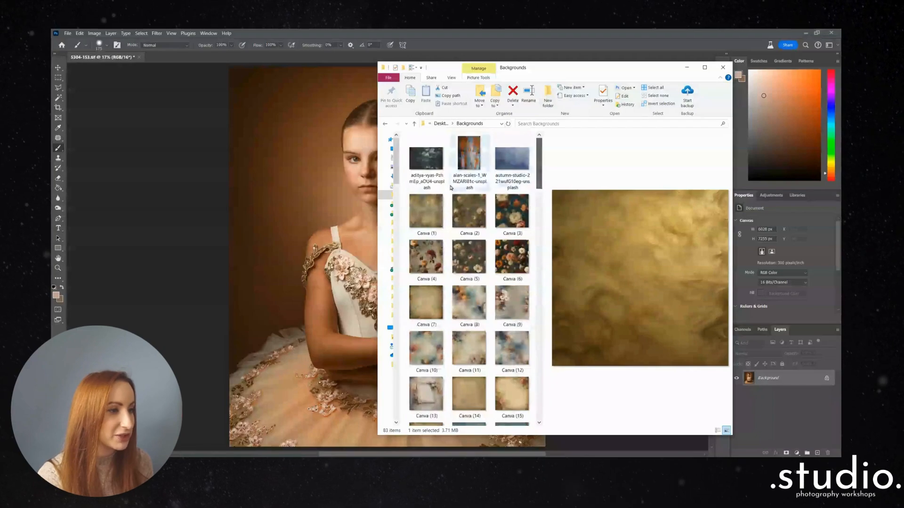
Step: Place the Canva (1) texture into the portrait document in Photoshop and enlarge it to cover the whole canvas
{"action": "left_click", "coordinate": [424, 210]}
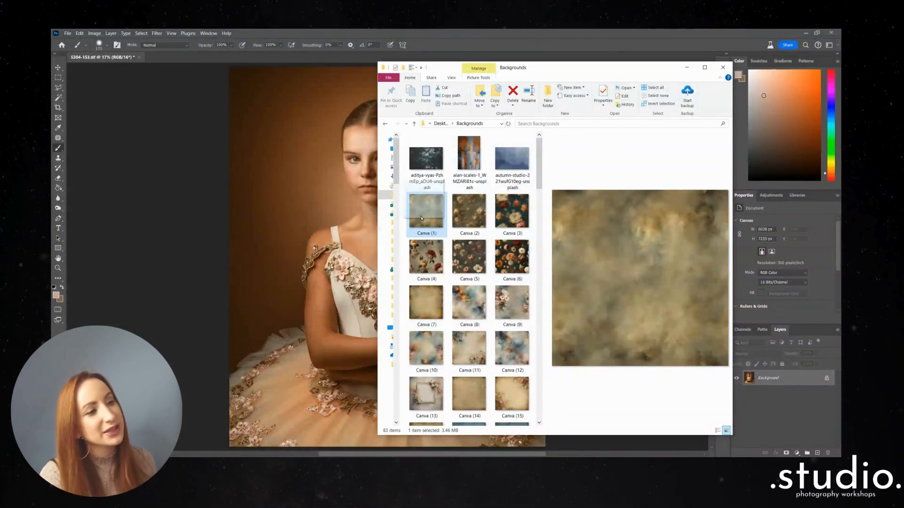
{"action": "left_click_drag", "start_coordinate": [434, 220], "coordinate": [300, 211]}
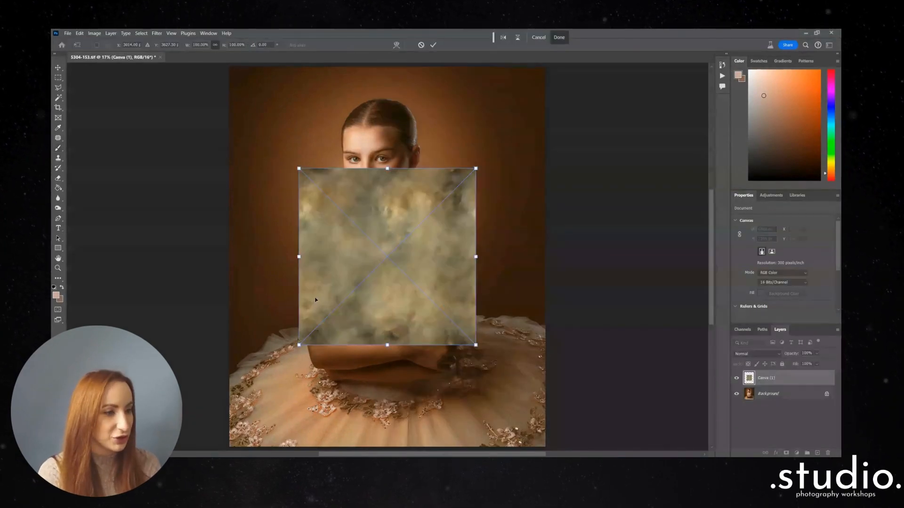
{"action": "key", "text": "ctrl+minus"}
{"action": "left_click_drag", "start_coordinate": [322, 192], "coordinate": [265, 150]}
{"action": "key", "text": "Return"}
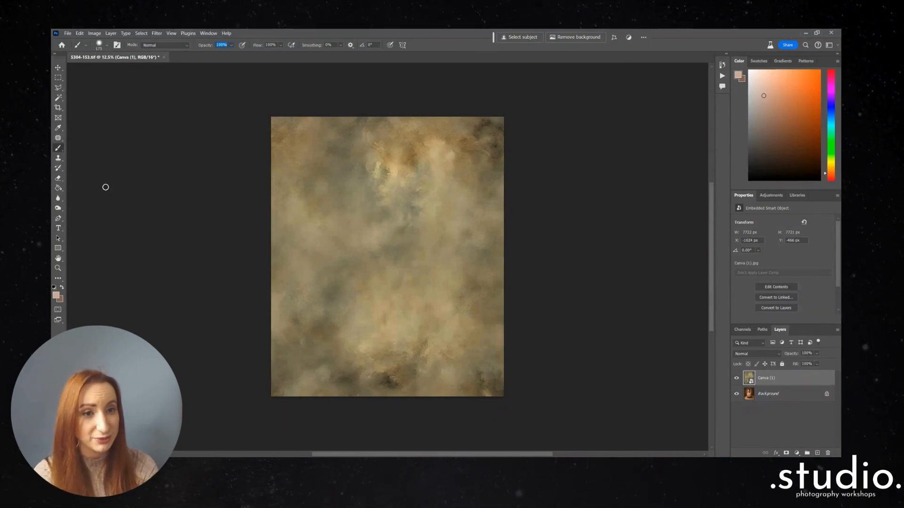
{"action": "key", "text": "ctrl+shift+alt+n"}
{"action": "left_click", "coordinate": [362, 220]}
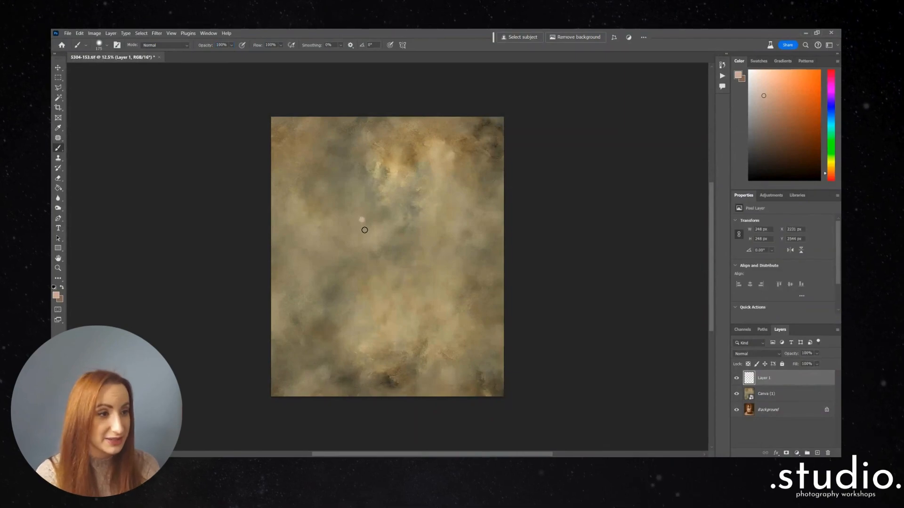
{"action": "key", "text": "Delete"}
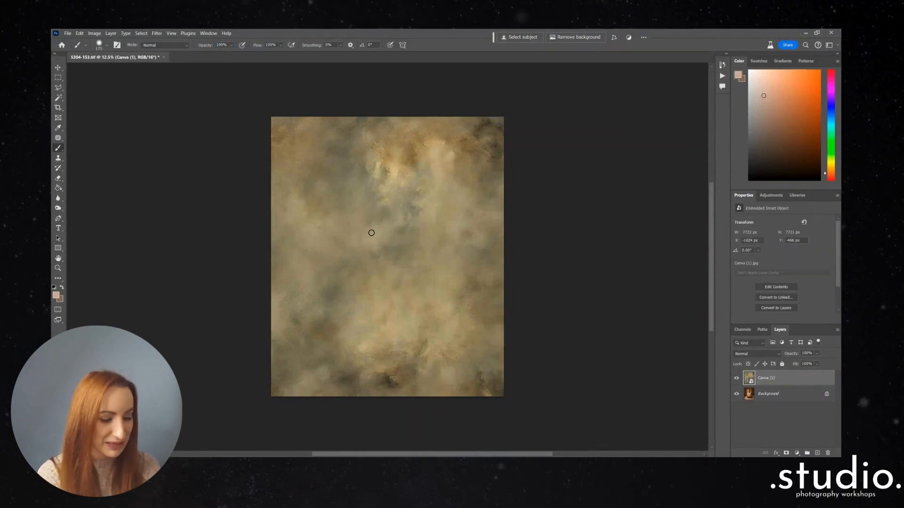
Step: Rasterize the Canva (1) smart object by applying the Eraser to it and accepting the conversion
{"action": "key", "text": "e"}
{"action": "left_click", "coordinate": [370, 231]}
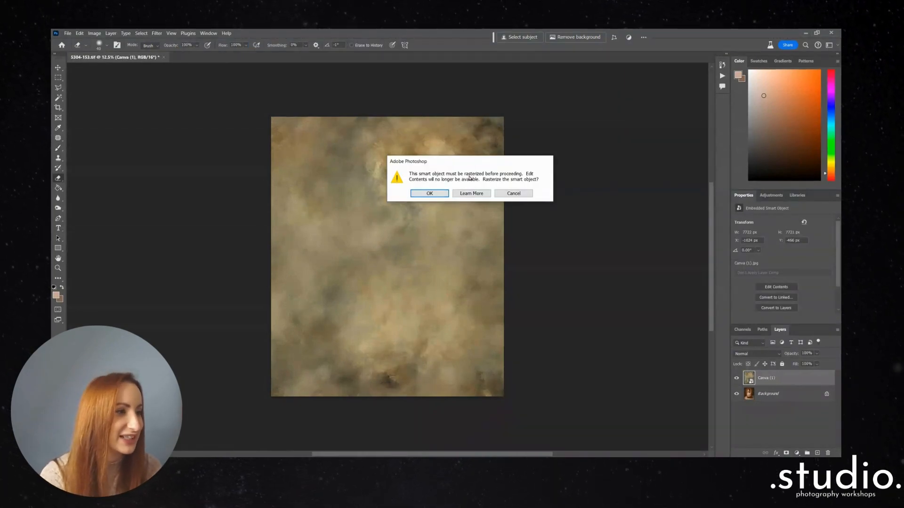
{"action": "left_click", "coordinate": [421, 195]}
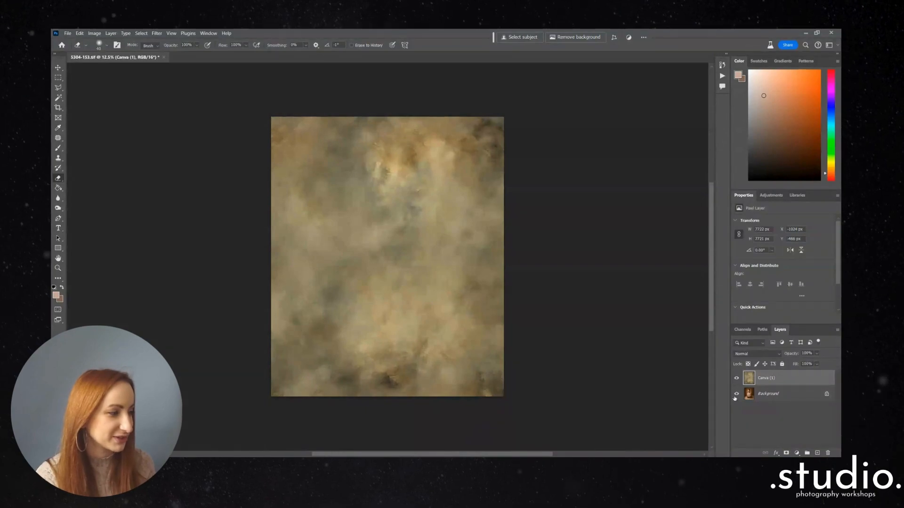
Step: Check the portrait beneath the Canva (1) texture and move the texture slightly down and to the right
{"action": "left_click", "coordinate": [737, 378]}
{"action": "left_click", "coordinate": [736, 378]}
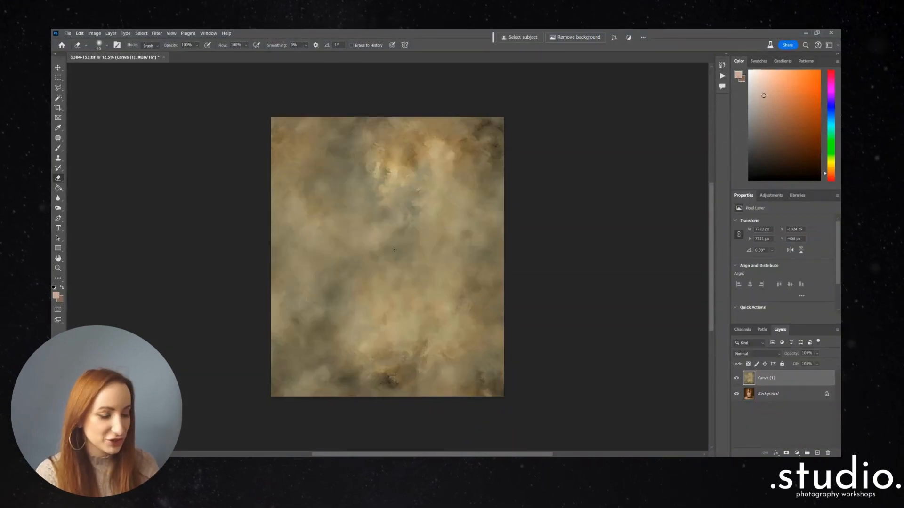
{"action": "key", "text": "v"}
{"action": "left_click_drag", "start_coordinate": [393, 233], "coordinate": [401, 246]}
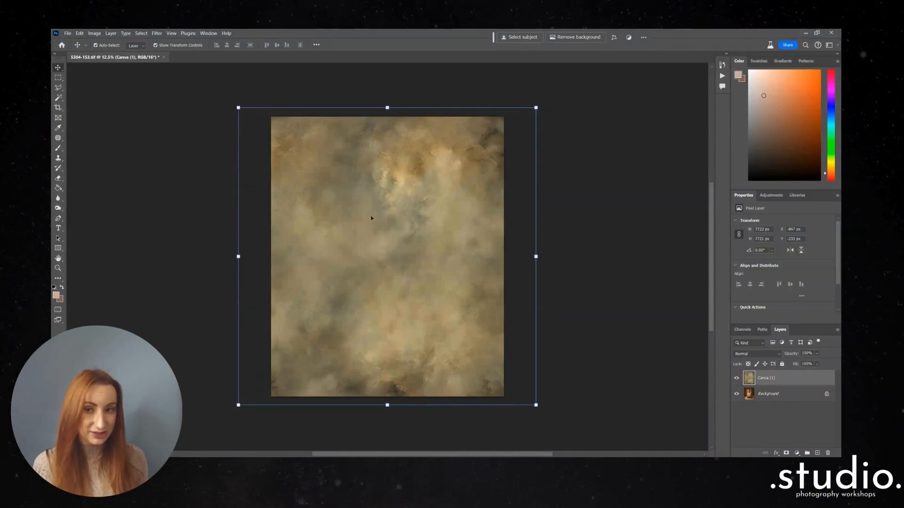
Step: Set the Canva (1) layer's blend mode to Soft Light and compare the portrait with and without the texture
{"action": "left_click", "coordinate": [753, 356]}
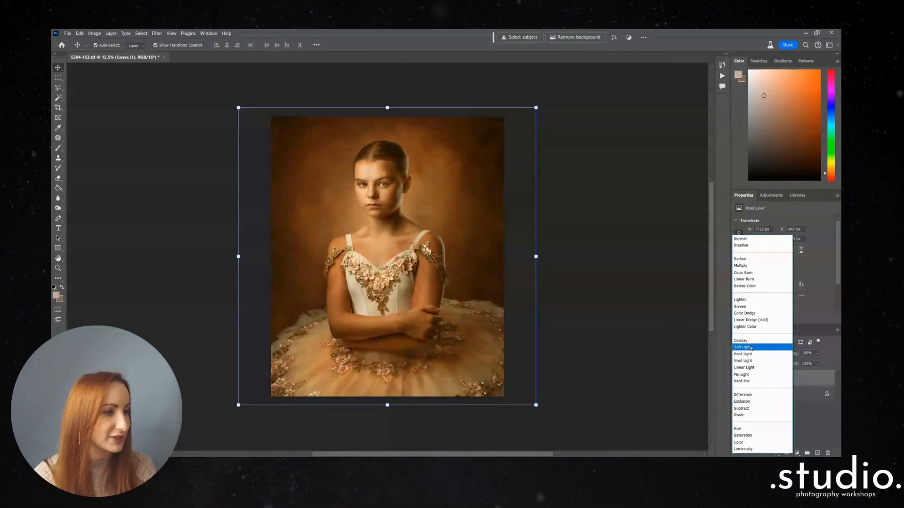
{"action": "left_click", "coordinate": [749, 348]}
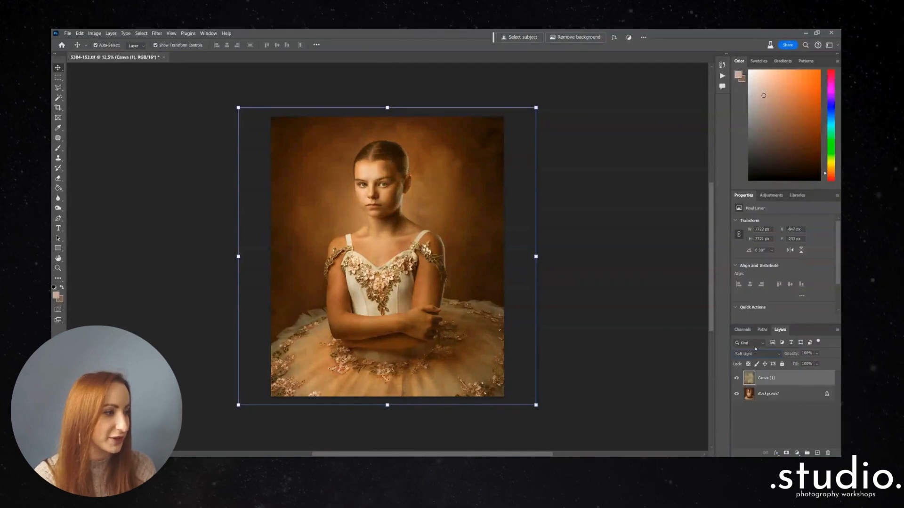
{"action": "left_click", "coordinate": [737, 378]}
{"action": "left_click", "coordinate": [737, 379]}
{"action": "left_click", "coordinate": [736, 379]}
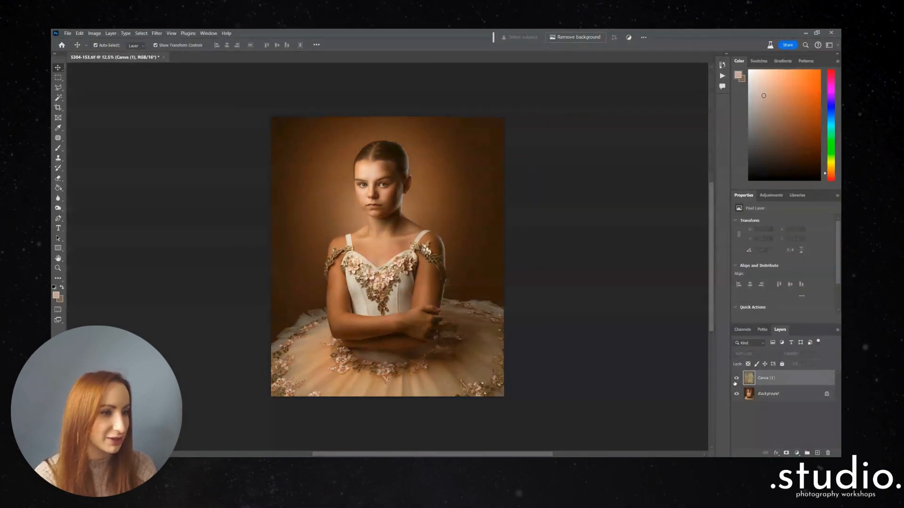
{"action": "left_click", "coordinate": [736, 379]}
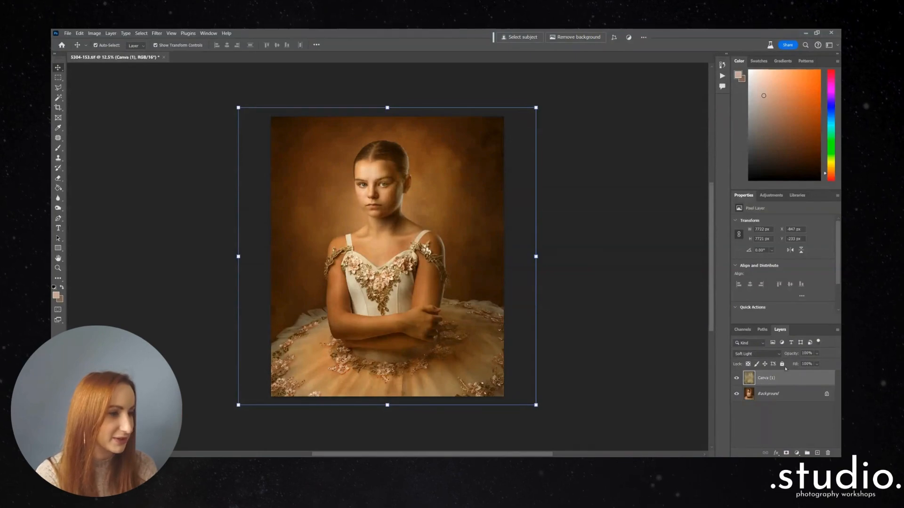
{"action": "left_click_drag", "start_coordinate": [417, 204], "coordinate": [423, 208]}
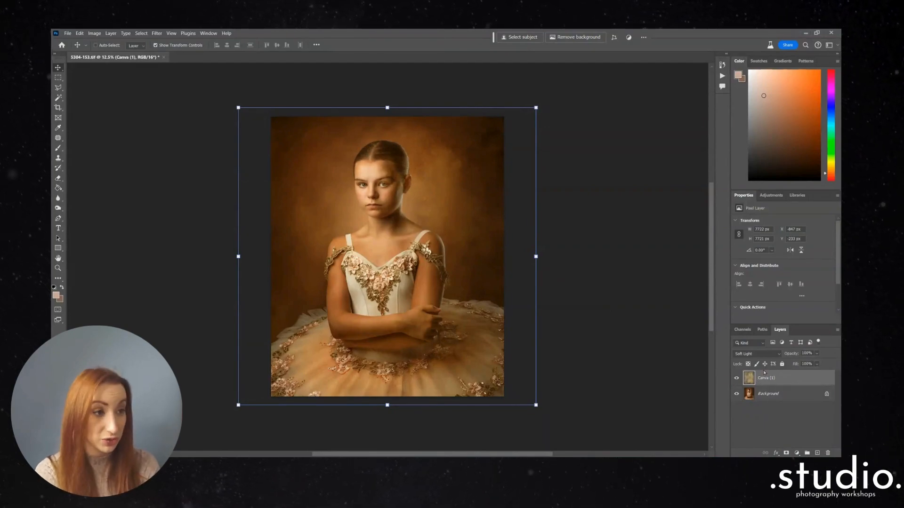
Step: Desaturate the Canva (1) layer with Hue/Saturation at Saturation -100 and hide the Background layer to inspect the texture alone
{"action": "key", "text": "ctrl+u"}
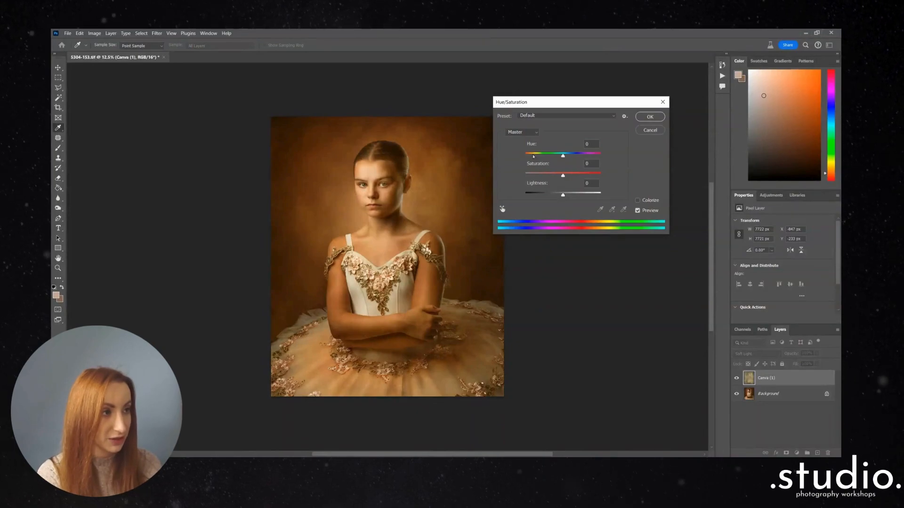
{"action": "left_click_drag", "start_coordinate": [560, 178], "coordinate": [530, 179]}
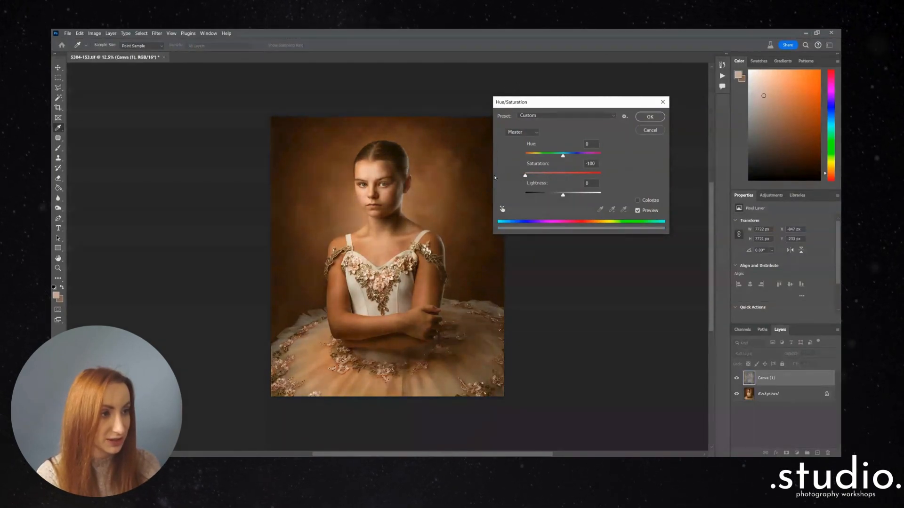
{"action": "key", "text": "Return"}
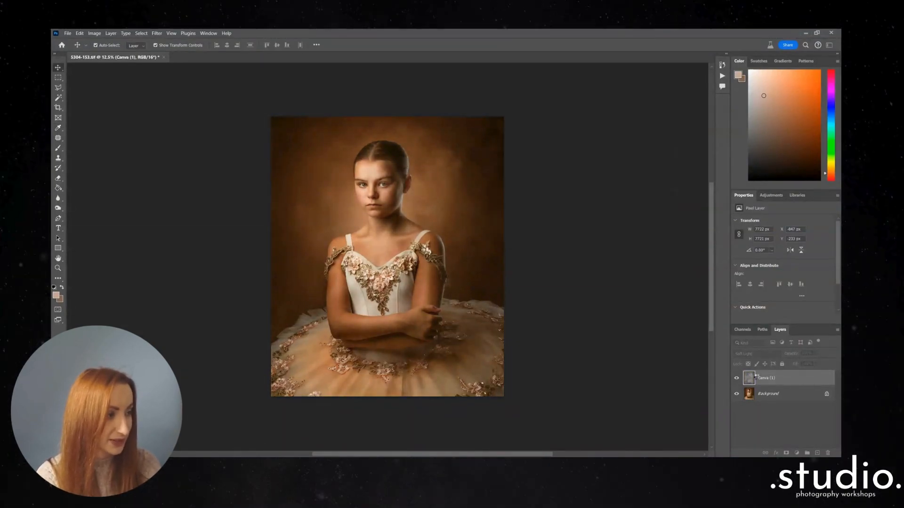
{"action": "key", "text": "v"}
{"action": "left_click", "coordinate": [737, 394]}
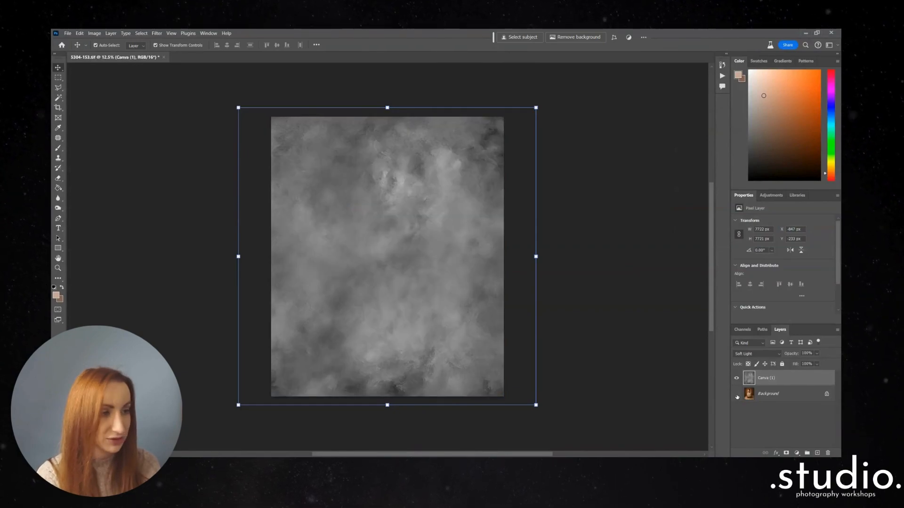
Step: Show the Background layer again and compare the portrait with and without the Canva (1) texture
{"action": "left_click", "coordinate": [737, 395]}
{"action": "left_click", "coordinate": [736, 378]}
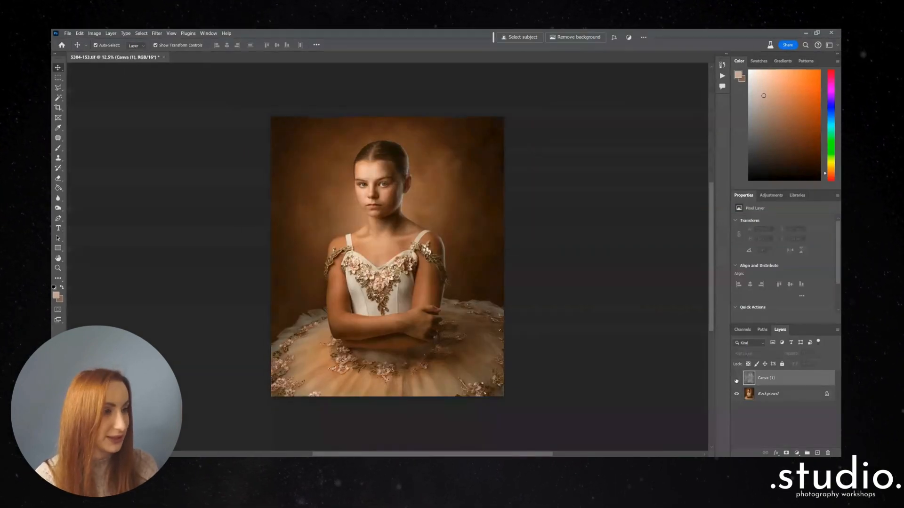
{"action": "left_click", "coordinate": [736, 378]}
{"action": "left_click", "coordinate": [737, 379]}
{"action": "left_click", "coordinate": [736, 379]}
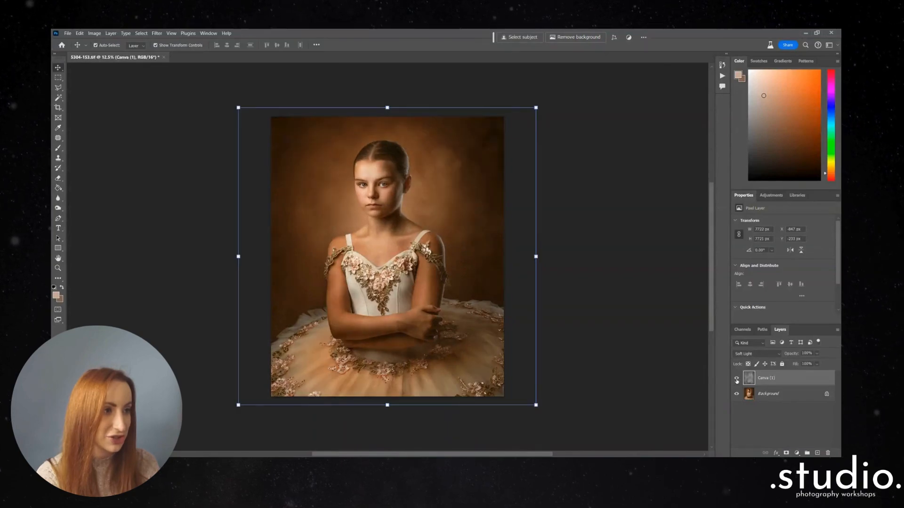
{"action": "left_click", "coordinate": [737, 380]}
{"action": "left_click", "coordinate": [736, 379]}
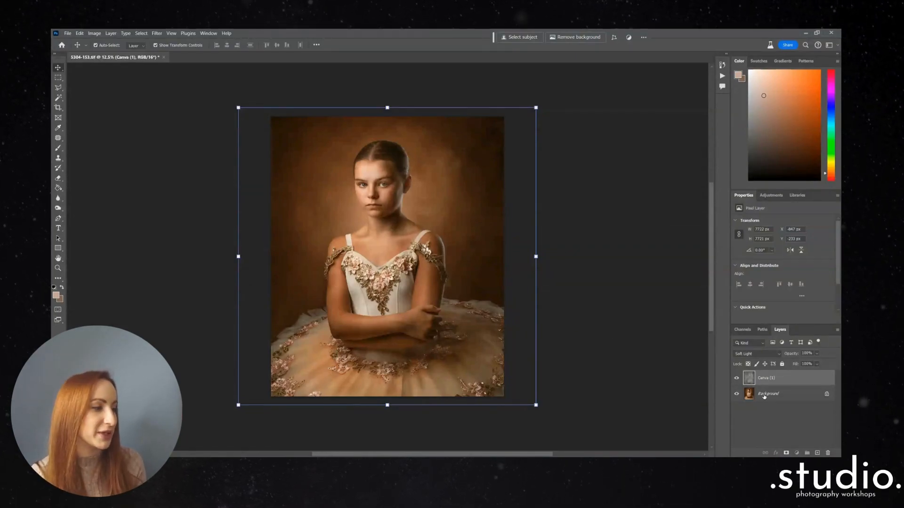
Step: Select the ballerina on the Background layer with Select Subject
{"action": "left_click", "coordinate": [768, 396]}
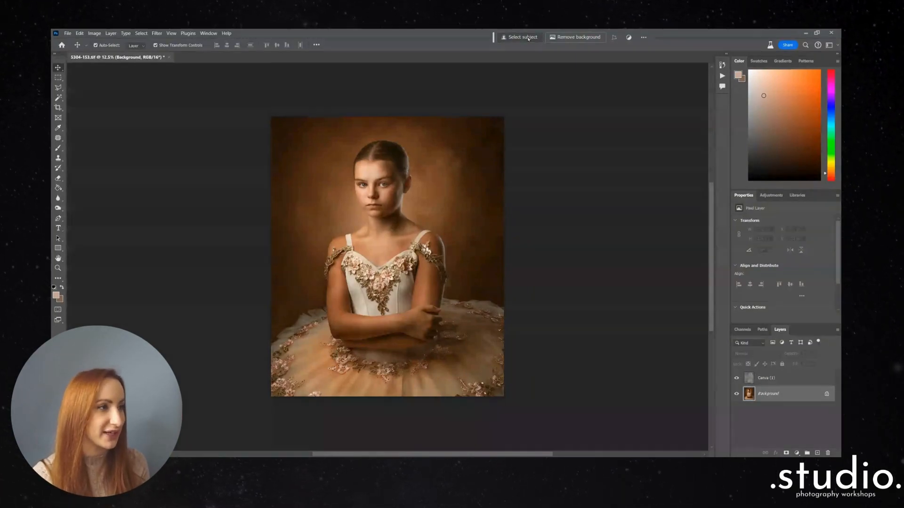
{"action": "left_click", "coordinate": [140, 33]}
{"action": "left_click", "coordinate": [149, 118]}
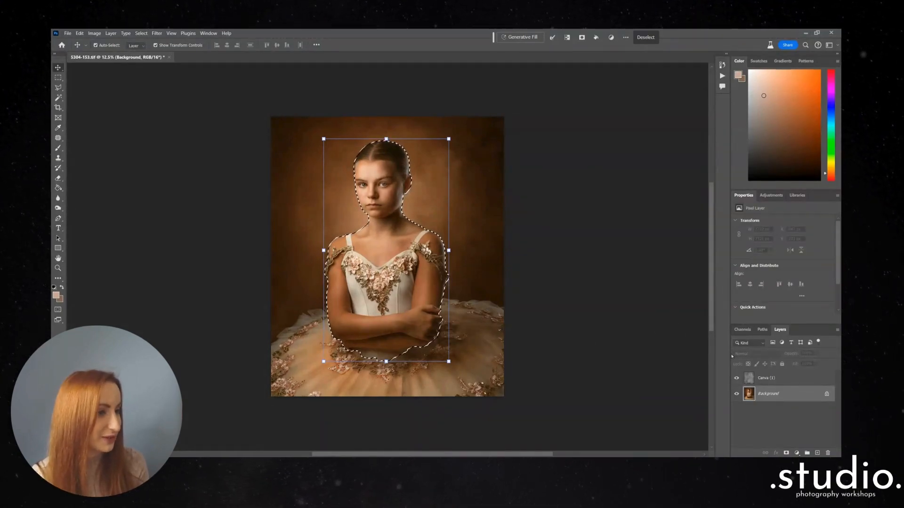
Step: Mask the Canva (1) layer from the subject selection, invert the mask to keep the texture off the ballerina, and compare with and without it
{"action": "left_click", "coordinate": [765, 378]}
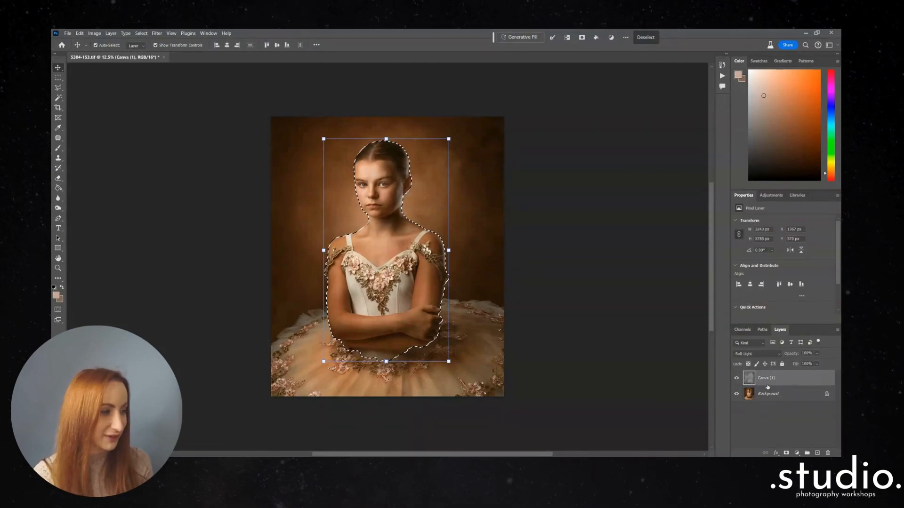
{"action": "left_click", "coordinate": [786, 453]}
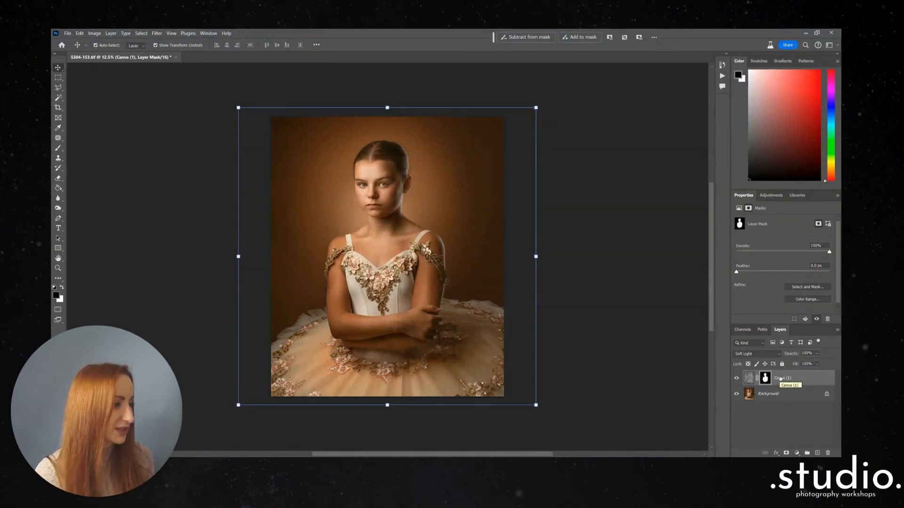
{"action": "left_click", "coordinate": [766, 381]}
{"action": "key", "text": "ctrl+i"}
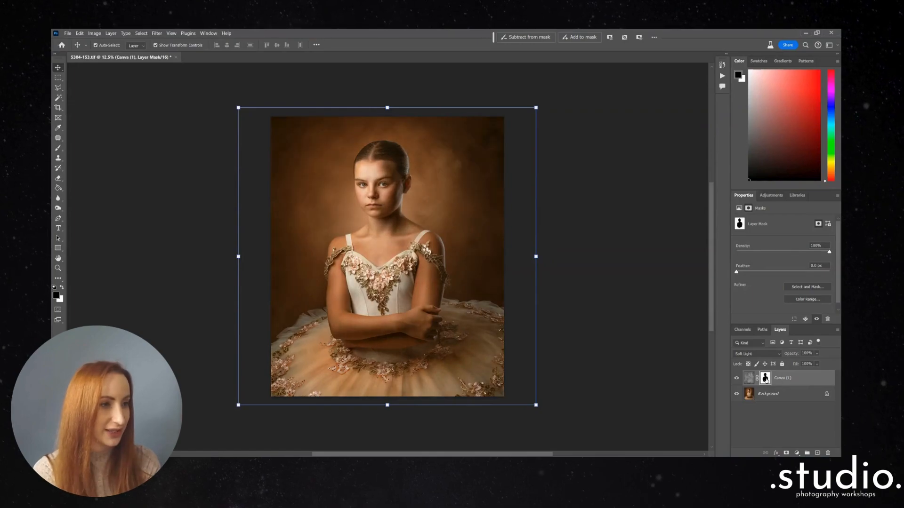
{"action": "left_click", "coordinate": [737, 378]}
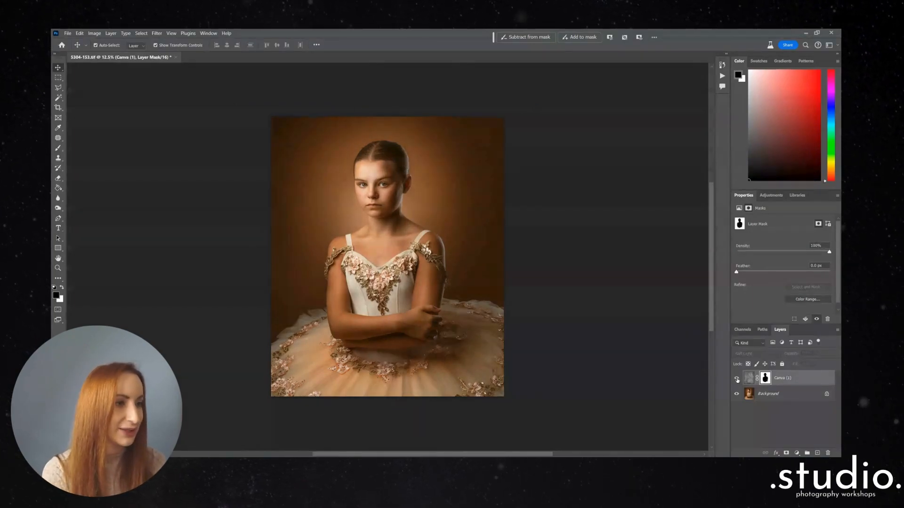
{"action": "left_click", "coordinate": [736, 378]}
{"action": "left_click", "coordinate": [737, 379]}
{"action": "left_click", "coordinate": [737, 378]}
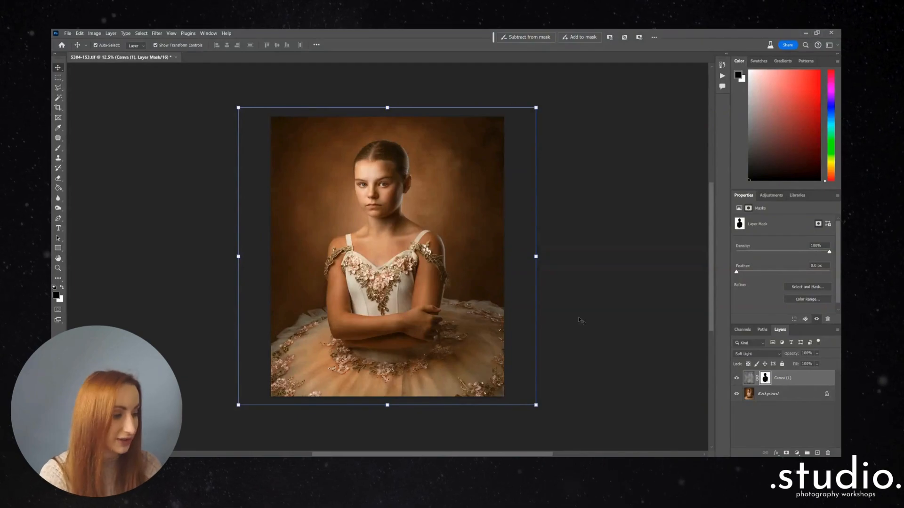
Step: Paint the tutu out of the Canva (1) mask with a much larger black brush and compare the texture on and off
{"action": "key", "text": "b"}
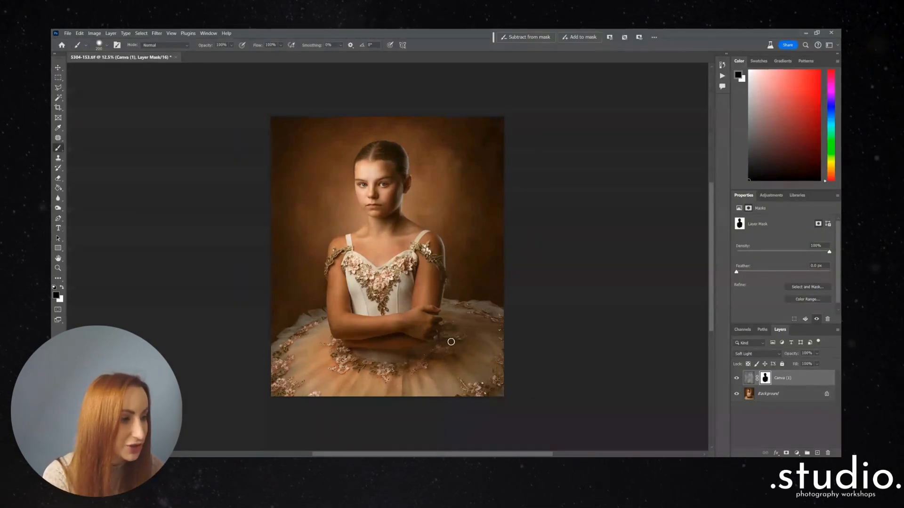
{"action": "key", "text": "bracketright"}
{"action": "key", "text": "bracketright"}
{"action": "key", "text": "bracketright"}
{"action": "key", "text": "bracketright"}
{"action": "key", "text": "bracketright"}
{"action": "key", "text": "bracketright"}
{"action": "key", "text": "bracketright"}
{"action": "key", "text": "bracketright"}
{"action": "key", "text": "bracketright"}
{"action": "key", "text": "bracketright"}
{"action": "key", "text": "bracketright"}
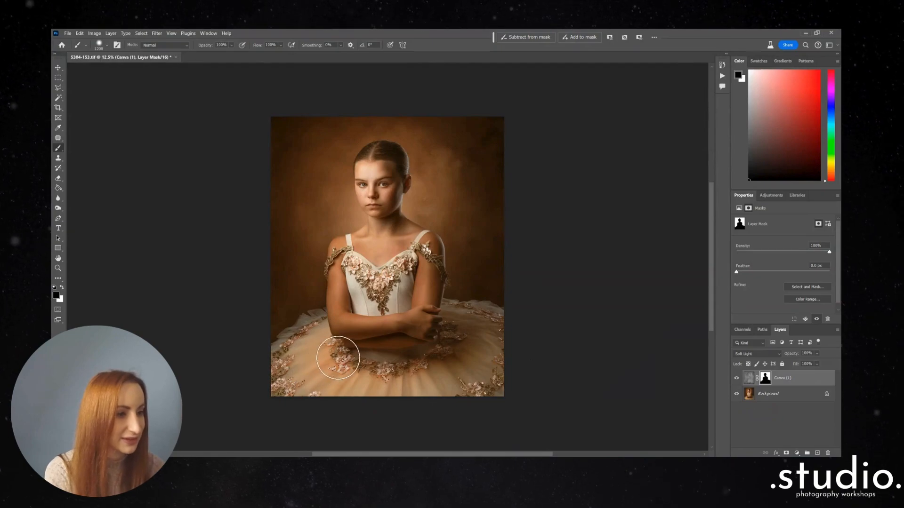
{"action": "left_click", "coordinate": [736, 379]}
{"action": "left_click", "coordinate": [737, 379]}
{"action": "left_click", "coordinate": [737, 379]}
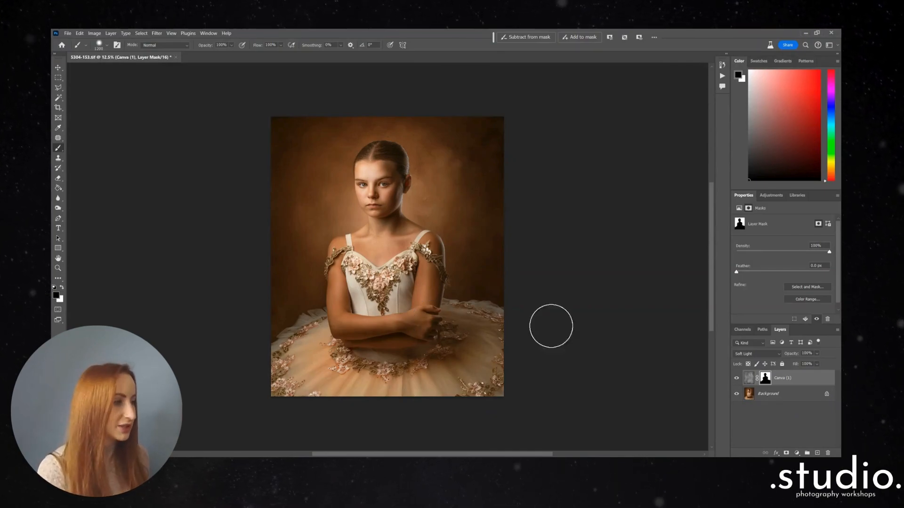
Step: Add a Levels adjustment layer with input black 11, midtone 0.88 and output black 27 for a matte look
{"action": "left_click", "coordinate": [797, 453]}
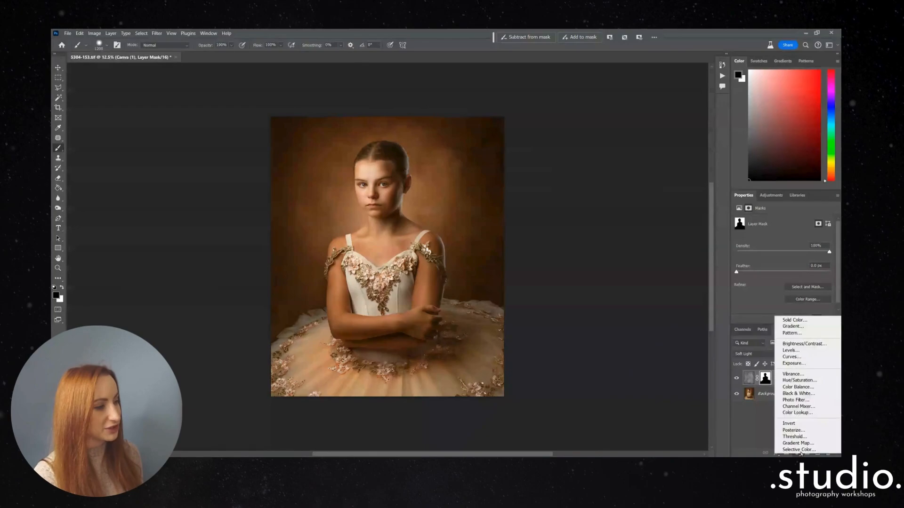
{"action": "left_click", "coordinate": [791, 350]}
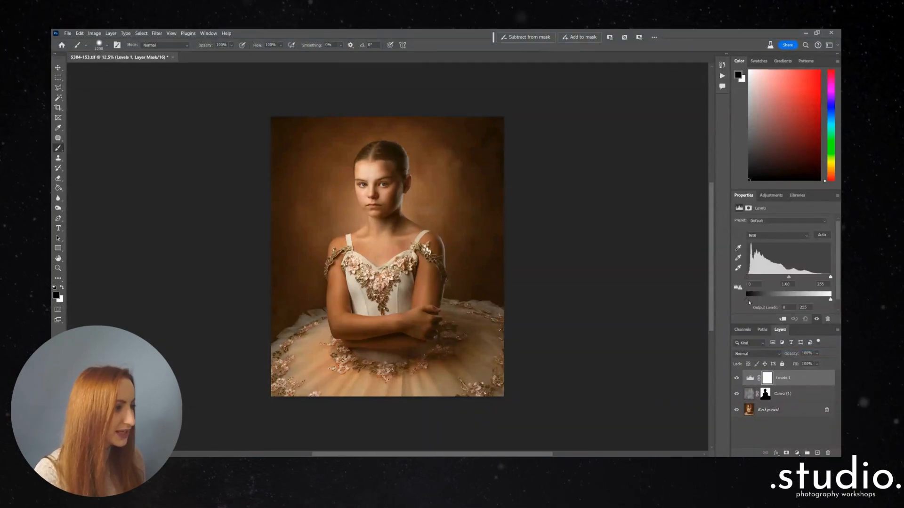
{"action": "left_click_drag", "start_coordinate": [744, 295], "coordinate": [752, 302]}
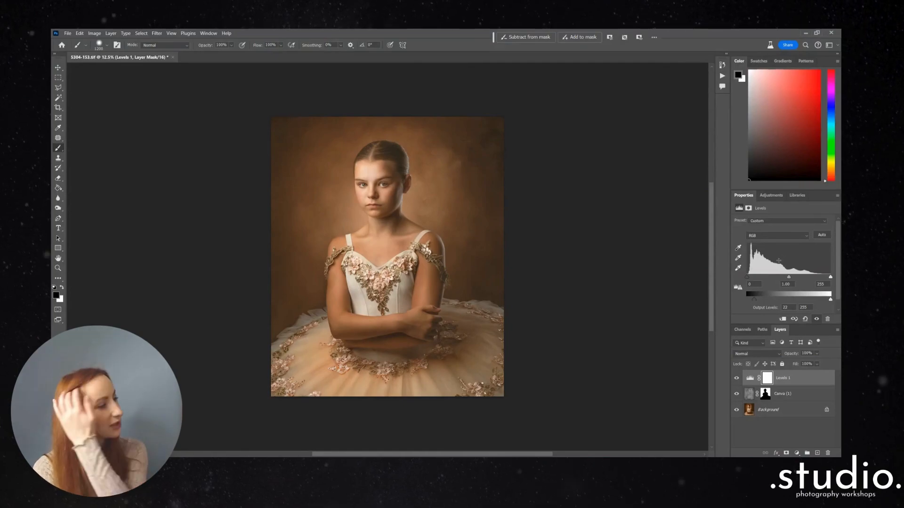
{"action": "left_click_drag", "start_coordinate": [790, 280], "coordinate": [827, 278]}
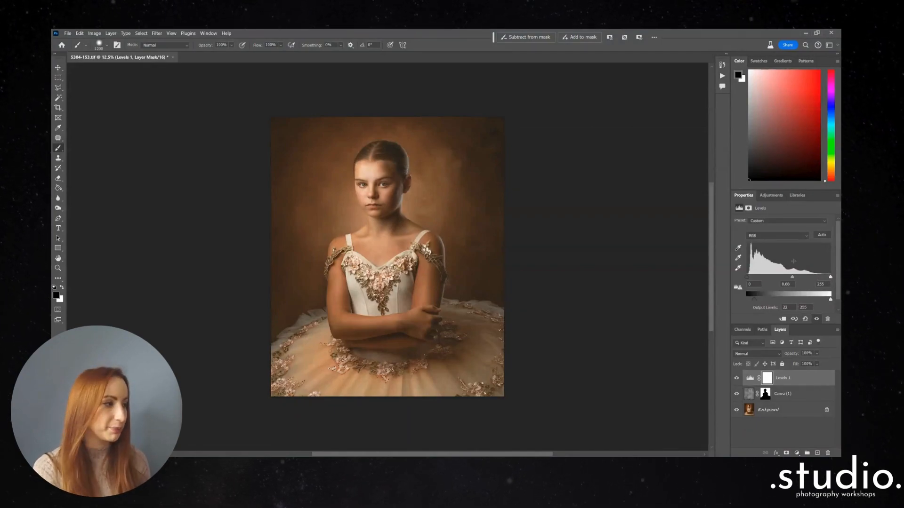
{"action": "left_click_drag", "start_coordinate": [747, 277], "coordinate": [751, 278]}
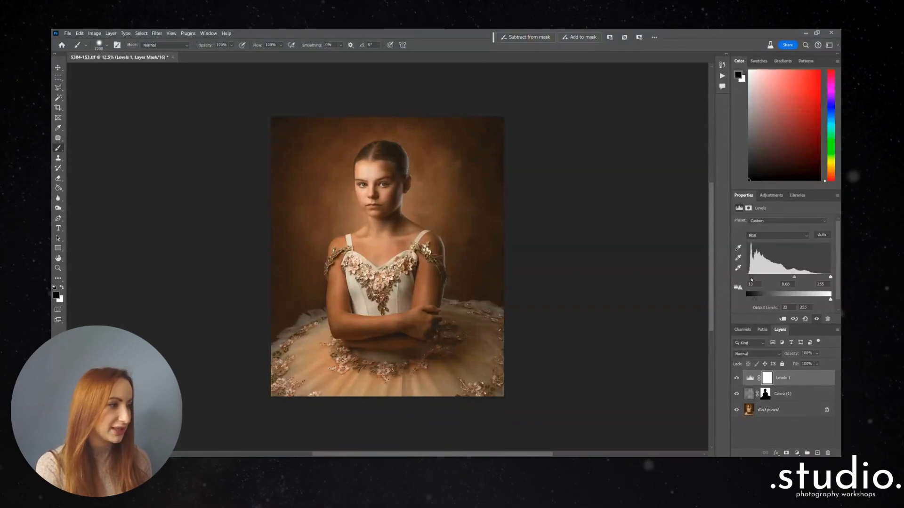
{"action": "left_click_drag", "start_coordinate": [753, 300], "coordinate": [755, 300]}
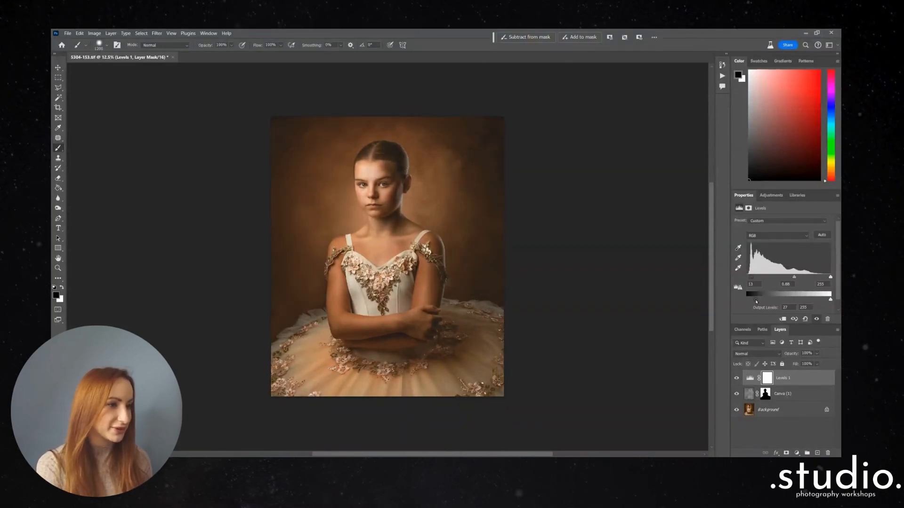
Step: Set the Levels input black to 22, midtone to 1.00 and output white to 255, and compare the portrait with and without Levels
{"action": "left_click_drag", "start_coordinate": [831, 300], "coordinate": [824, 302]}
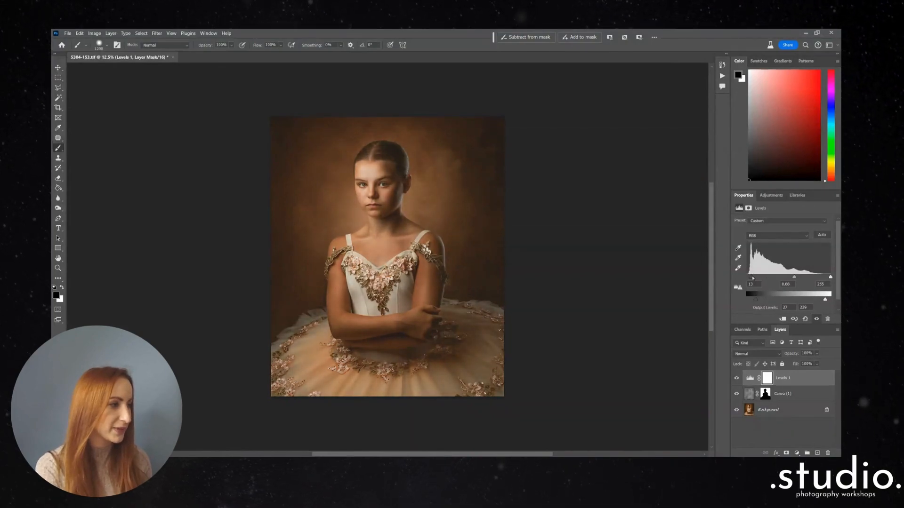
{"action": "left_click_drag", "start_coordinate": [751, 277], "coordinate": [794, 279]}
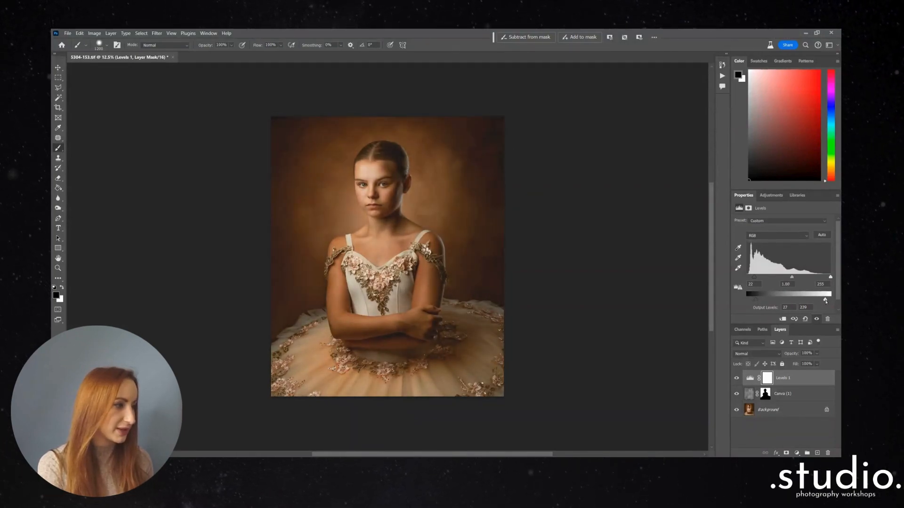
{"action": "left_click_drag", "start_coordinate": [825, 301], "coordinate": [830, 302]}
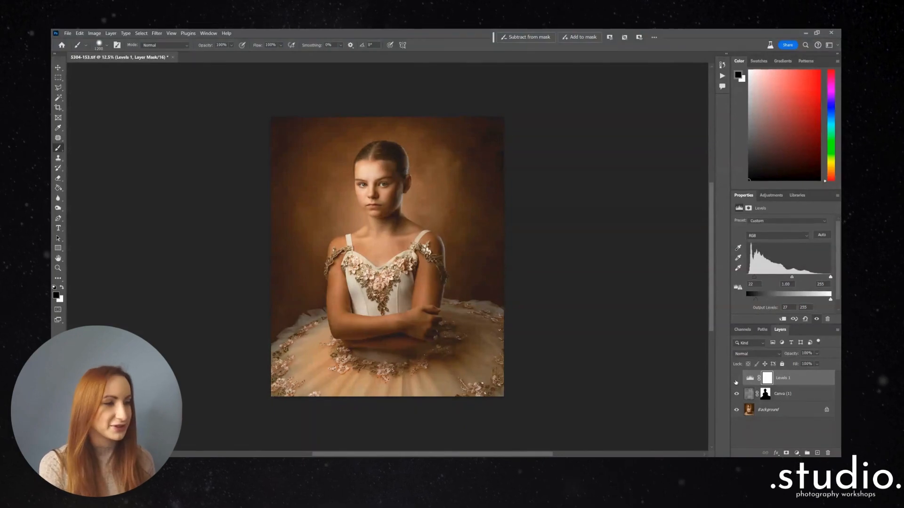
{"action": "left_click", "coordinate": [737, 382]}
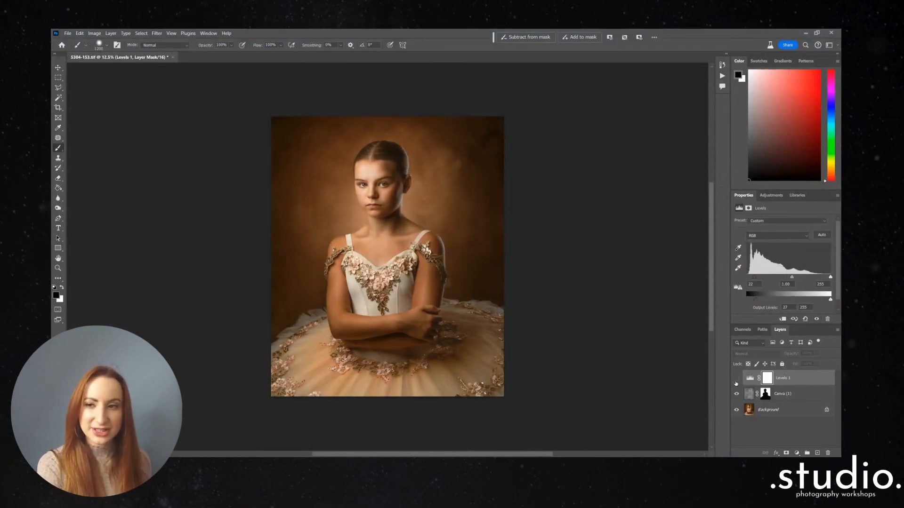
{"action": "left_click", "coordinate": [736, 381]}
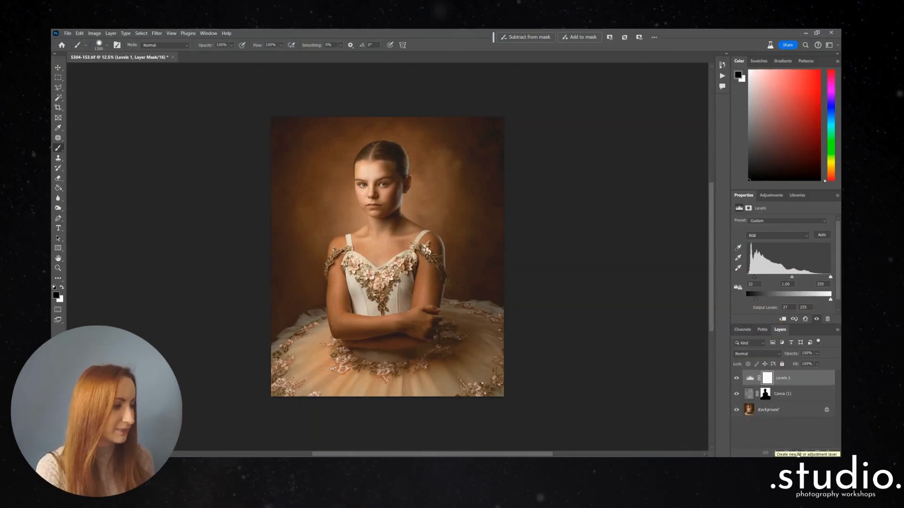
Step: Add a Solid Color fill layer in brown 744423 and set its blend mode to Lighten
{"action": "left_click", "coordinate": [798, 454]}
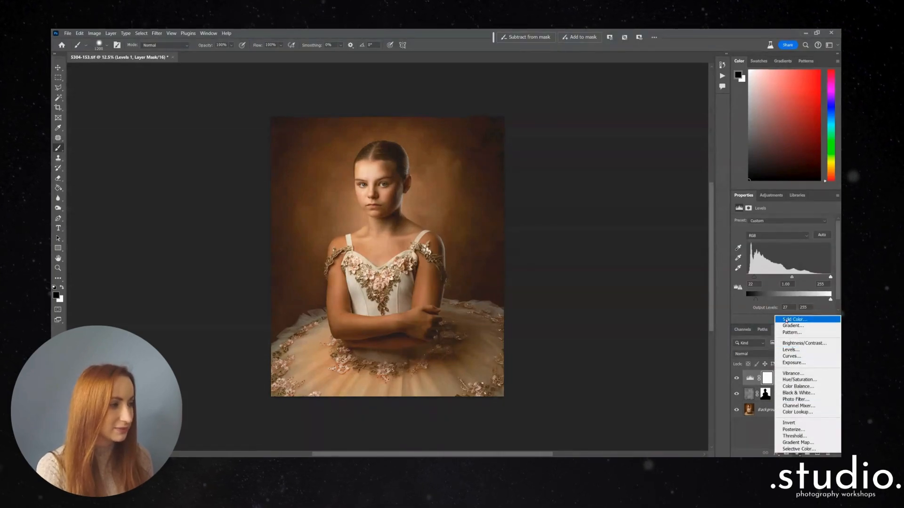
{"action": "left_click", "coordinate": [785, 320]}
{"action": "type", "text": "744423"}
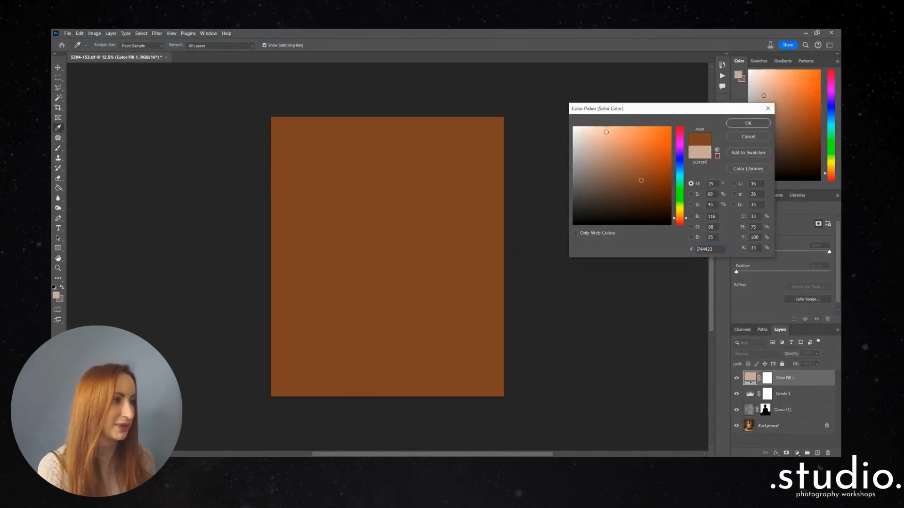
{"action": "key", "text": "Return"}
{"action": "key", "text": "b"}
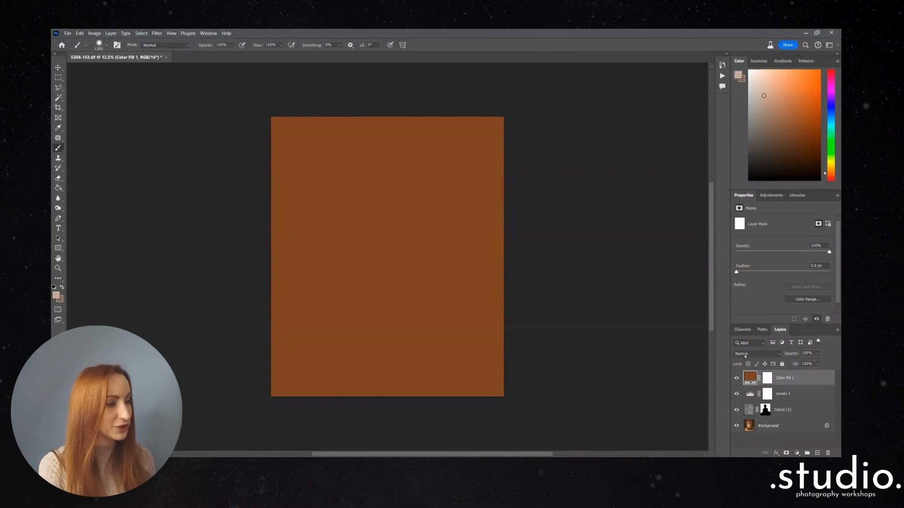
{"action": "left_click", "coordinate": [748, 354]}
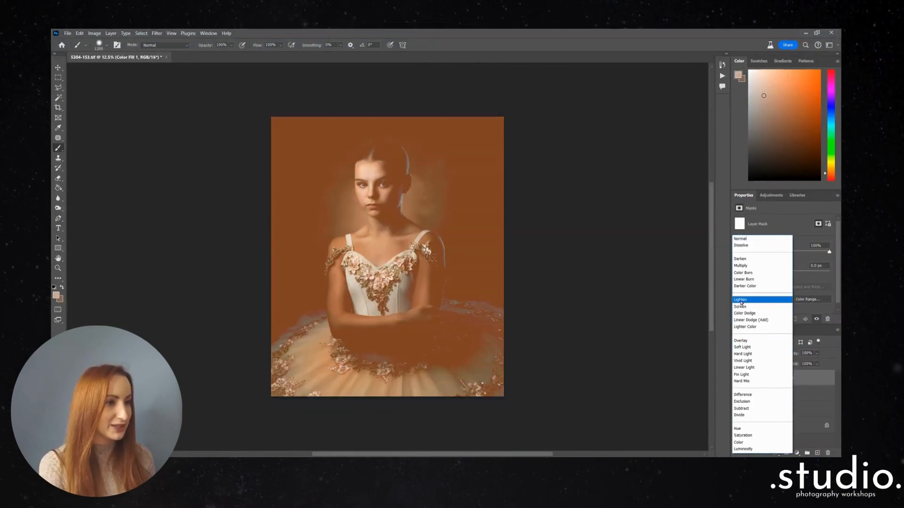
{"action": "left_click", "coordinate": [743, 303]}
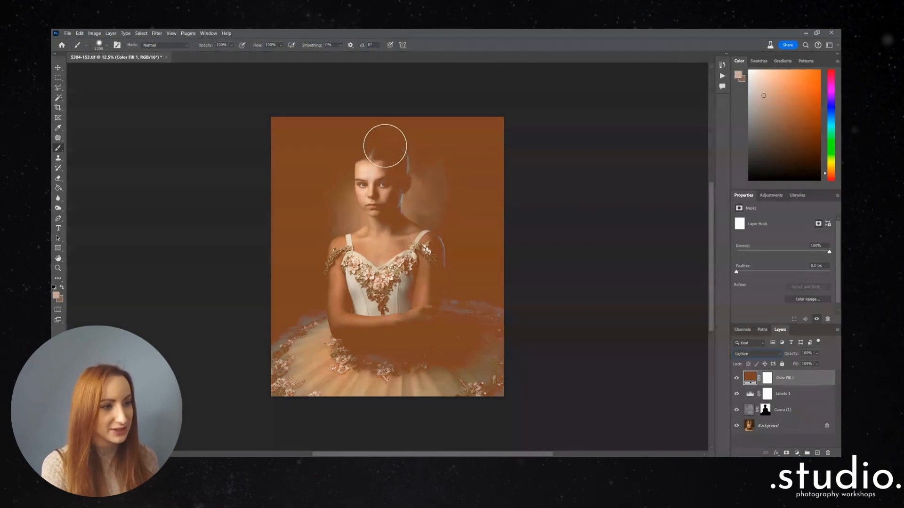
Step: Change the Color Fill 1 color to a very dark brown, 282113, testing slightly yellower and redder hues on the portrait's shadows
{"action": "double_click", "coordinate": [749, 378]}
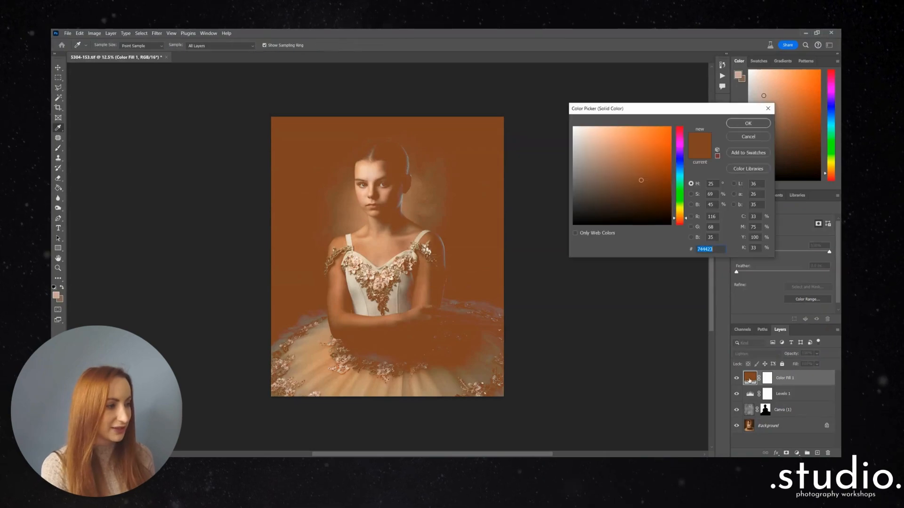
{"action": "mouse_move", "coordinate": [680, 218]}
{"action": "left_mouse_down"}
{"action": "mouse_move", "coordinate": [680, 146]}
{"action": "mouse_move", "coordinate": [678, 212]}
{"action": "left_mouse_up"}
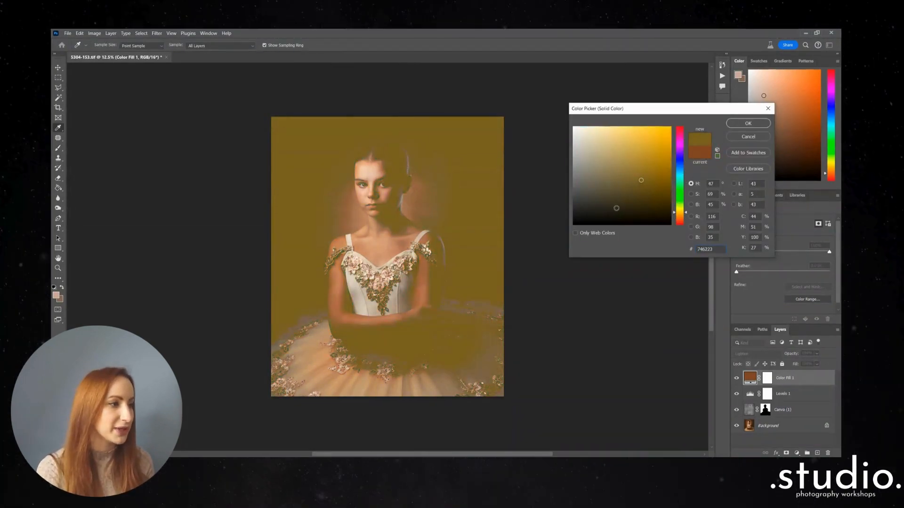
{"action": "left_click_drag", "start_coordinate": [620, 205], "coordinate": [632, 210]}
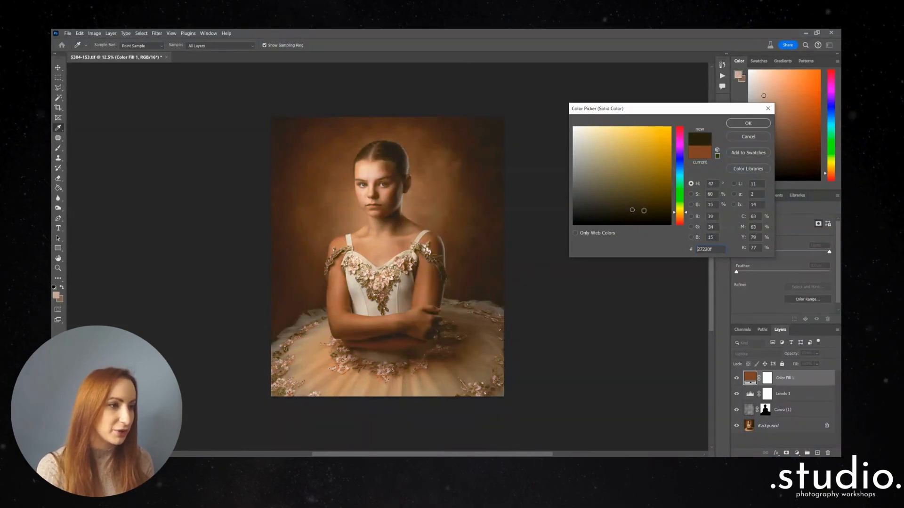
{"action": "left_click", "coordinate": [650, 215]}
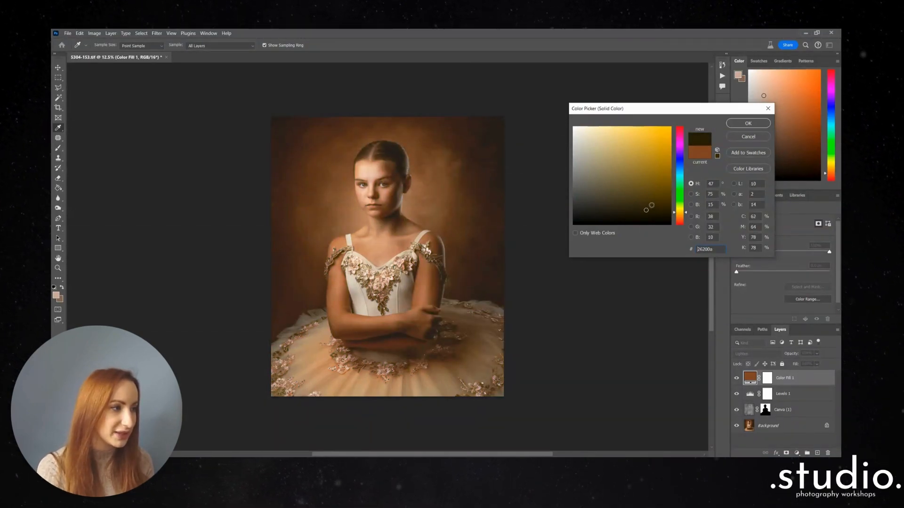
{"action": "mouse_move", "coordinate": [648, 207]}
{"action": "left_mouse_down"}
{"action": "mouse_move", "coordinate": [595, 135]}
{"action": "mouse_move", "coordinate": [622, 144]}
{"action": "mouse_move", "coordinate": [621, 213]}
{"action": "mouse_move", "coordinate": [613, 214]}
{"action": "left_mouse_up"}
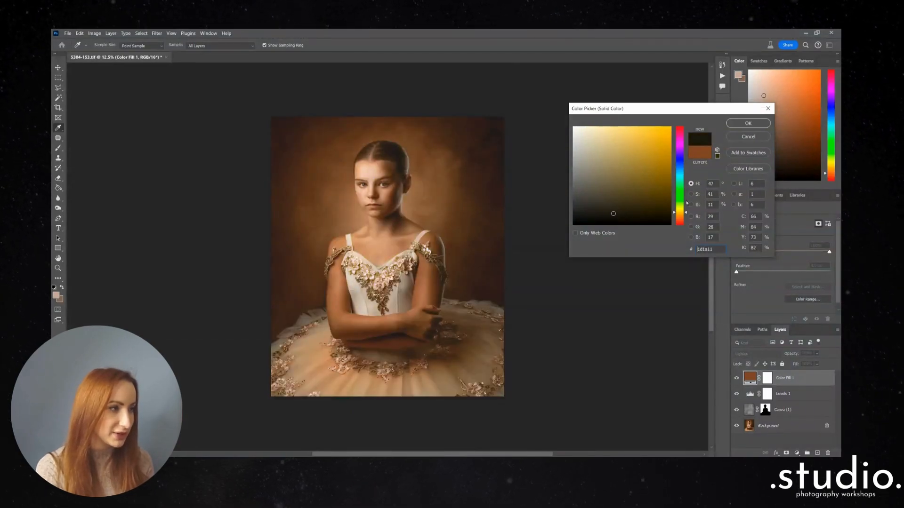
{"action": "mouse_move", "coordinate": [680, 212]}
{"action": "left_mouse_down"}
{"action": "mouse_move", "coordinate": [681, 132]}
{"action": "mouse_move", "coordinate": [683, 219]}
{"action": "left_mouse_up"}
{"action": "left_click", "coordinate": [623, 210]}
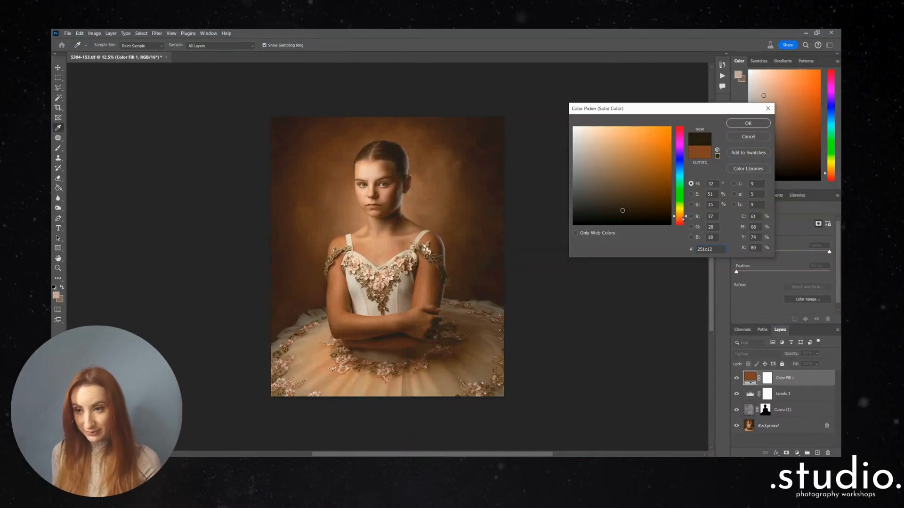
{"action": "left_click_drag", "start_coordinate": [680, 216], "coordinate": [686, 216]}
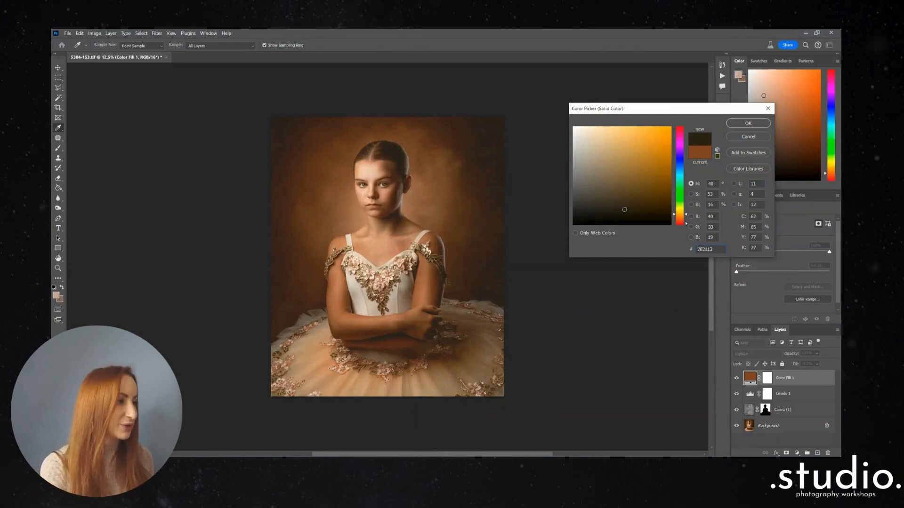
Step: Try dark purple 1e142c, navy 131428 and brown 281f13 as the fill color over the portrait's shadows
{"action": "left_click_drag", "start_coordinate": [686, 203], "coordinate": [681, 154]}
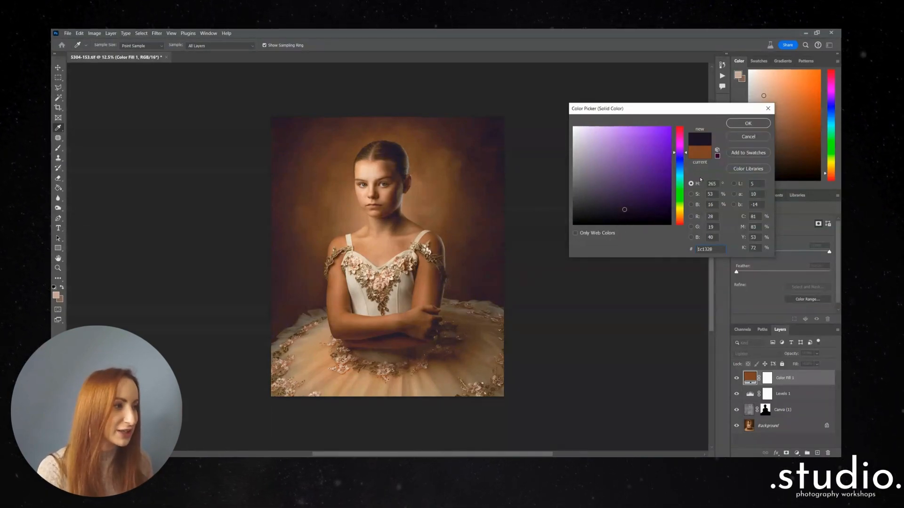
{"action": "left_click", "coordinate": [625, 209]}
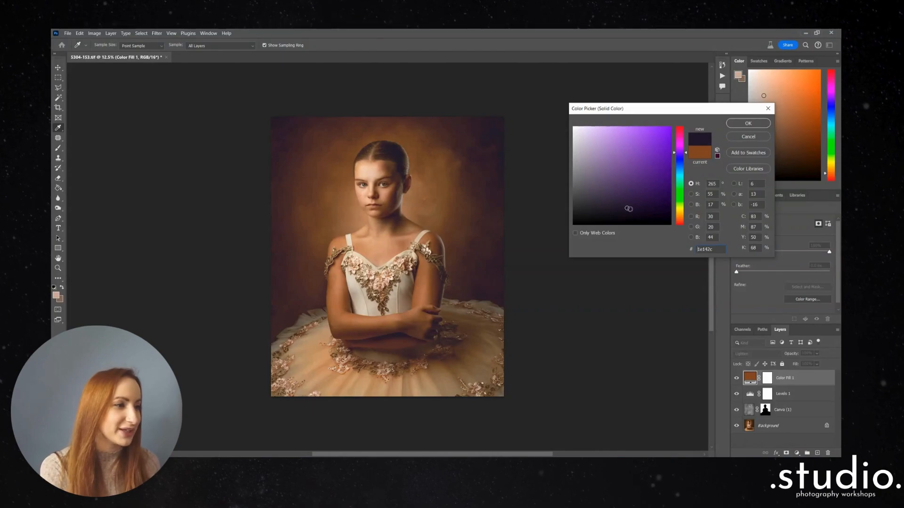
{"action": "left_click", "coordinate": [622, 211]}
{"action": "left_click", "coordinate": [627, 208]}
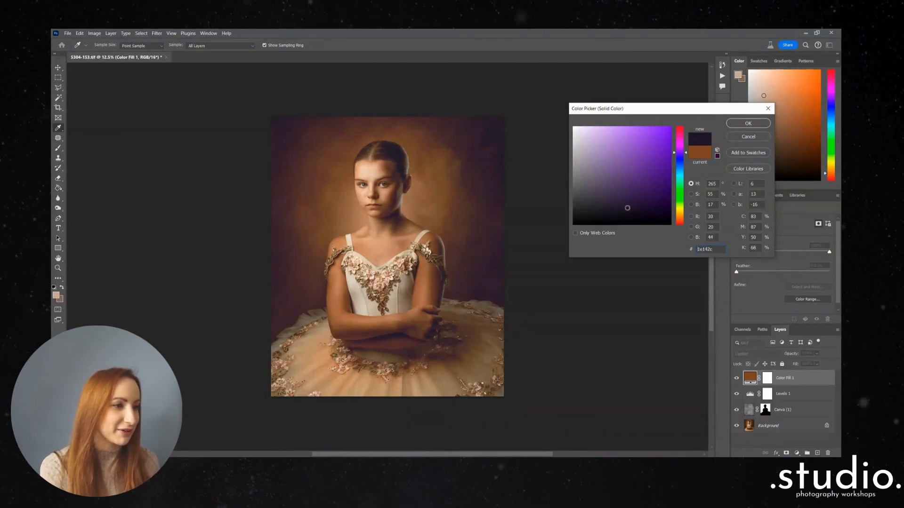
{"action": "left_click_drag", "start_coordinate": [686, 153], "coordinate": [683, 158]}
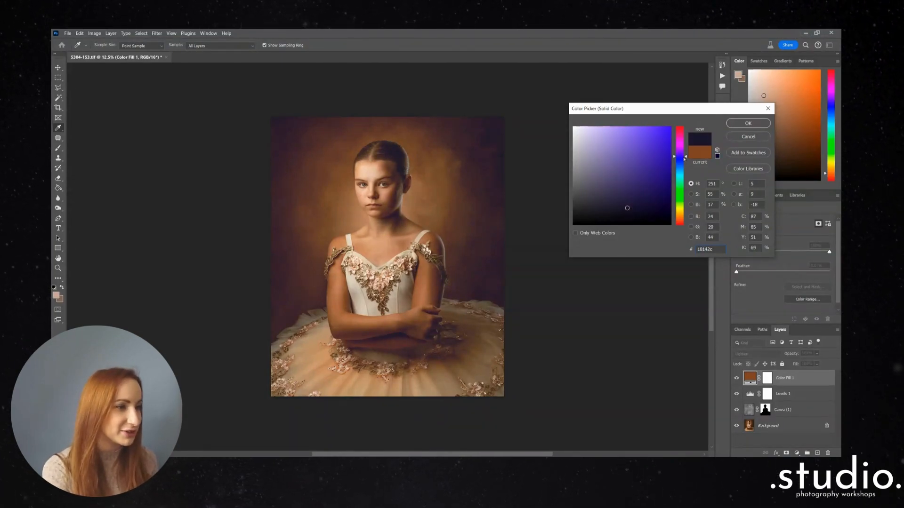
{"action": "left_click", "coordinate": [626, 209]}
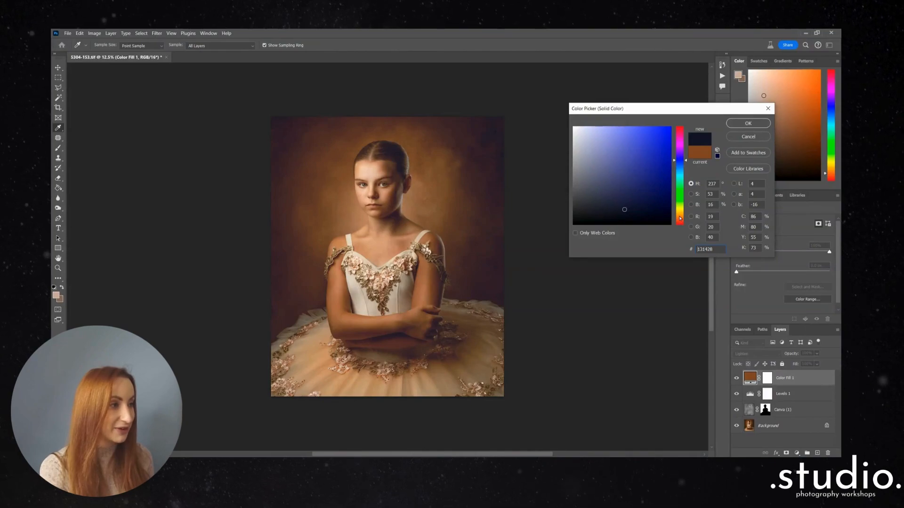
{"action": "left_click", "coordinate": [681, 217]}
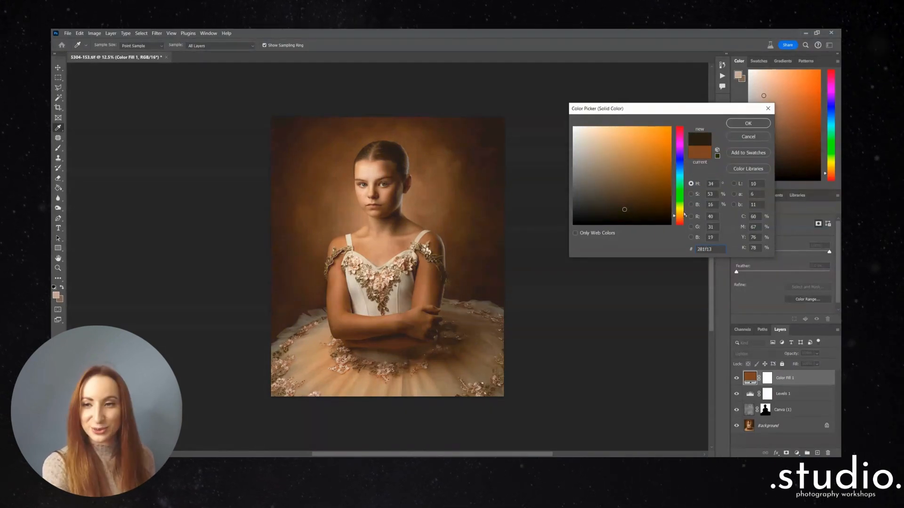
Step: Set the fill color to dark indigo 161328 and compare the portrait with and without the fill
{"action": "left_click", "coordinate": [682, 158]}
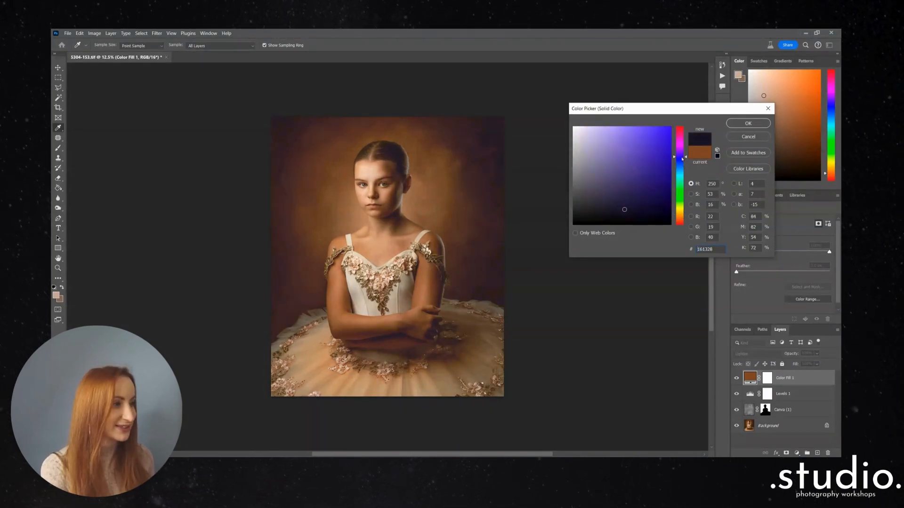
{"action": "left_click", "coordinate": [747, 123]}
{"action": "left_click", "coordinate": [737, 381]}
{"action": "left_click", "coordinate": [737, 380]}
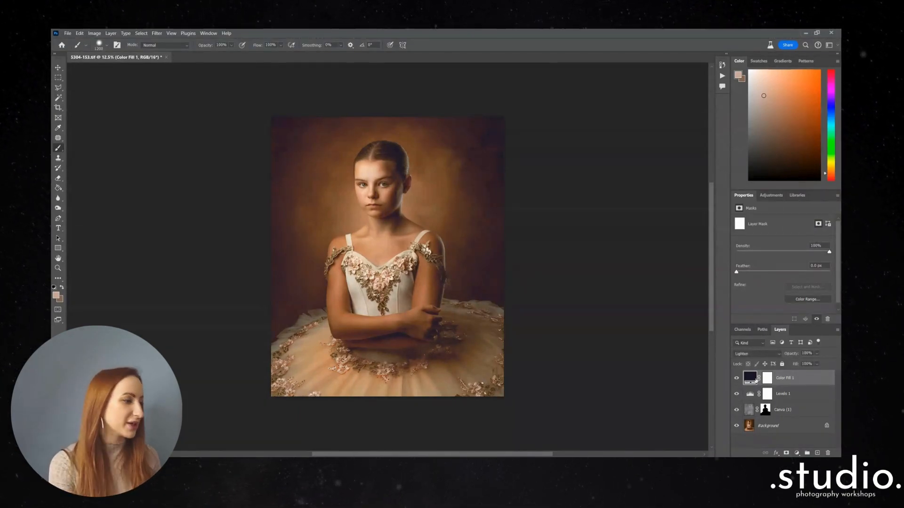
Step: Move Color Fill 1 below the Levels 1 layer and compare the portrait with the fill on and off
{"action": "left_click_drag", "start_coordinate": [756, 381], "coordinate": [763, 402]}
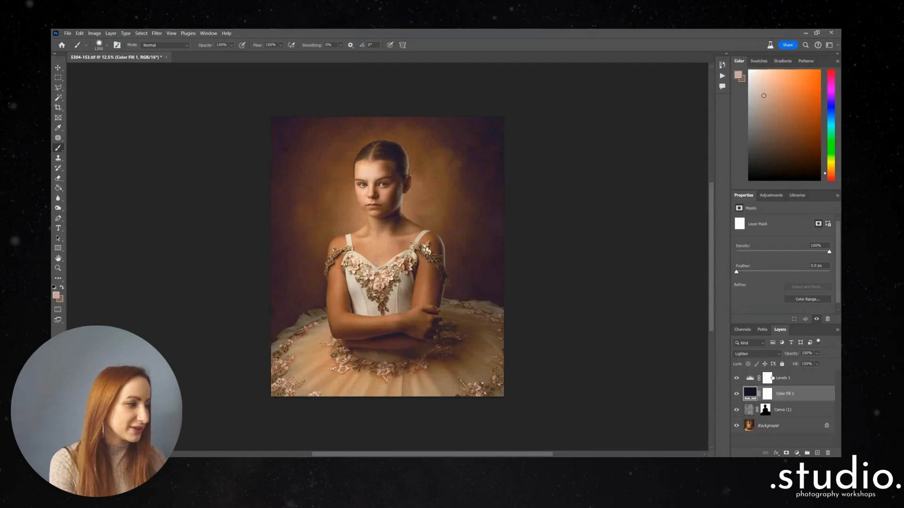
{"action": "left_click", "coordinate": [772, 382]}
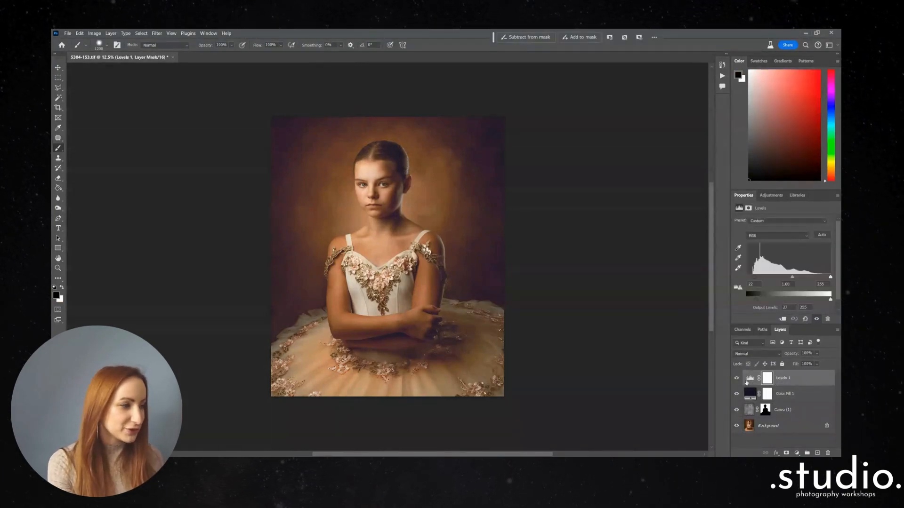
{"action": "left_click", "coordinate": [737, 398]}
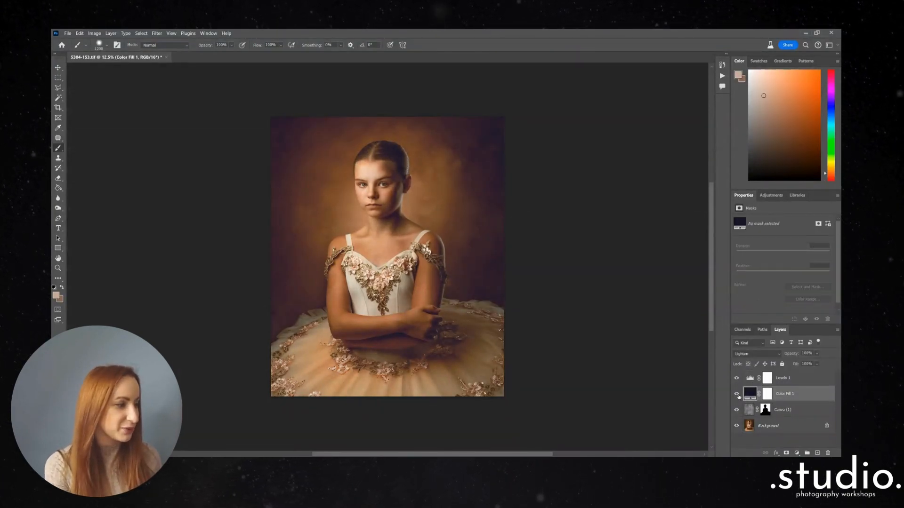
{"action": "left_click", "coordinate": [736, 396]}
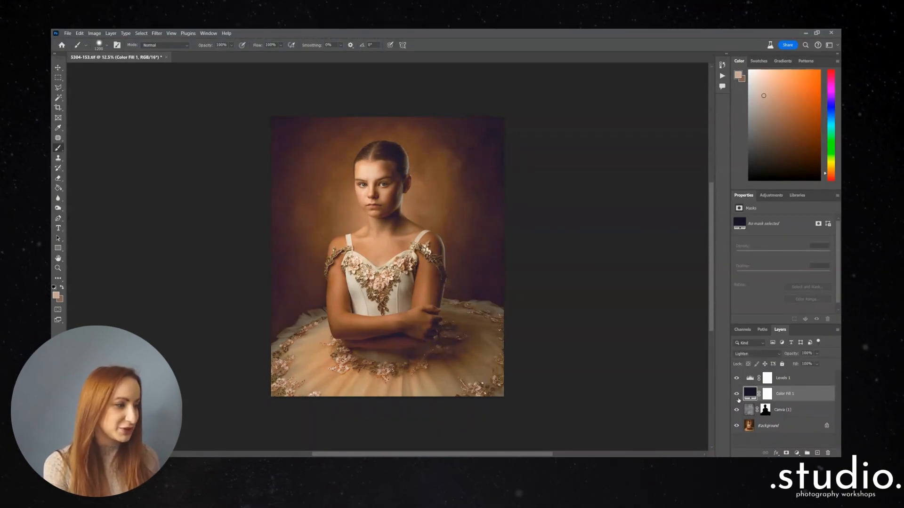
Step: Compare the backdrop with the Canva (1) texture layer on and off
{"action": "left_click", "coordinate": [737, 412]}
{"action": "left_click", "coordinate": [738, 412]}
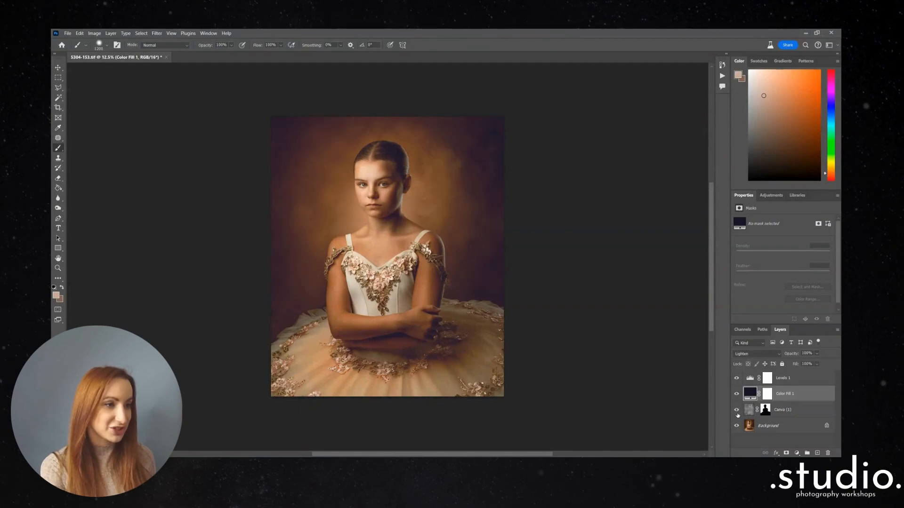
{"action": "left_click", "coordinate": [737, 412]}
{"action": "left_click", "coordinate": [737, 413]}
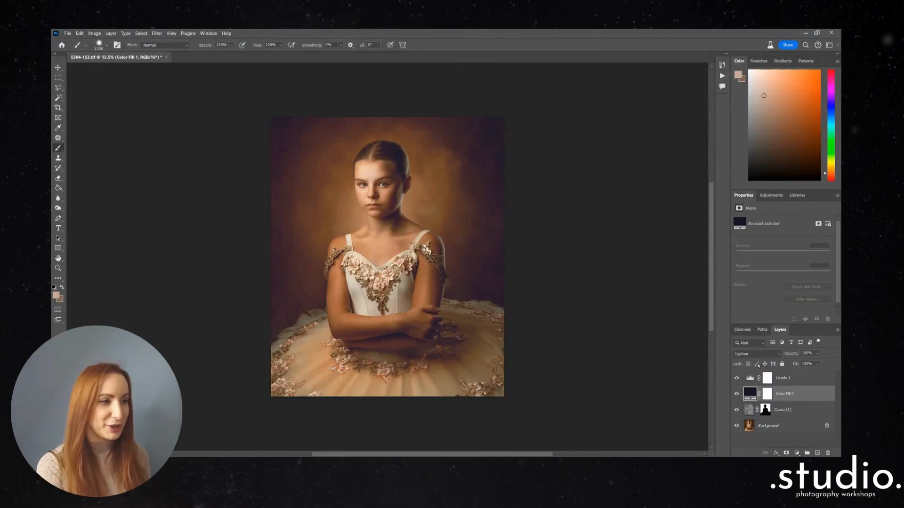
Step: Add a Color Lookup adjustment layer above Levels 1 using the Kodak 5218 Kodak 2383 (by Adobe).cube 3D LUT
{"action": "left_click", "coordinate": [777, 378]}
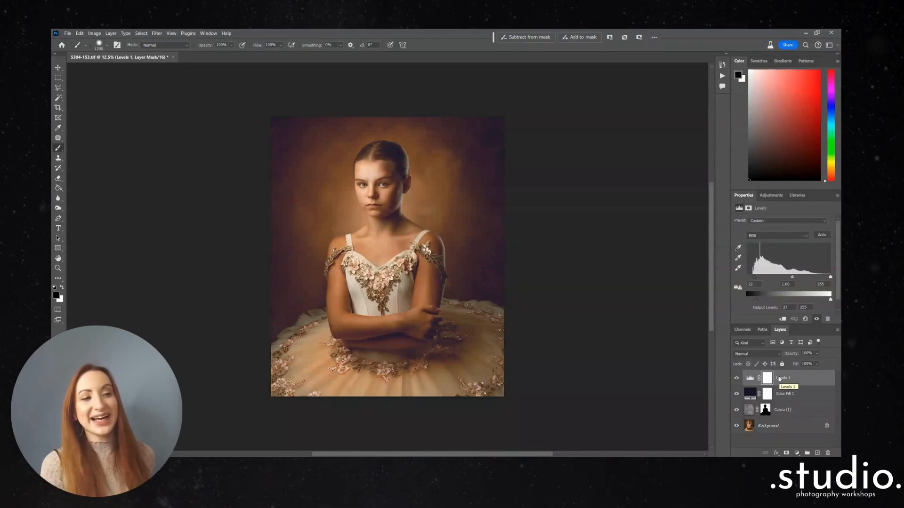
{"action": "left_click", "coordinate": [796, 453]}
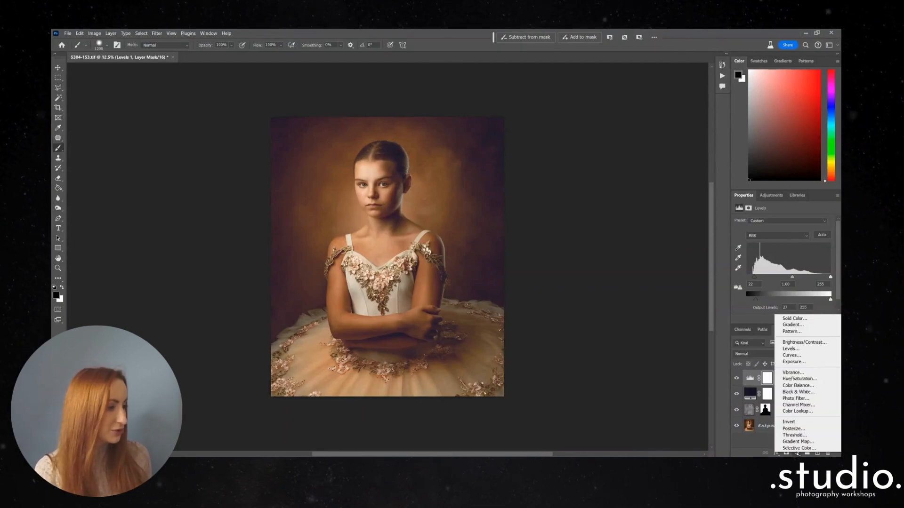
{"action": "left_click", "coordinate": [797, 411]}
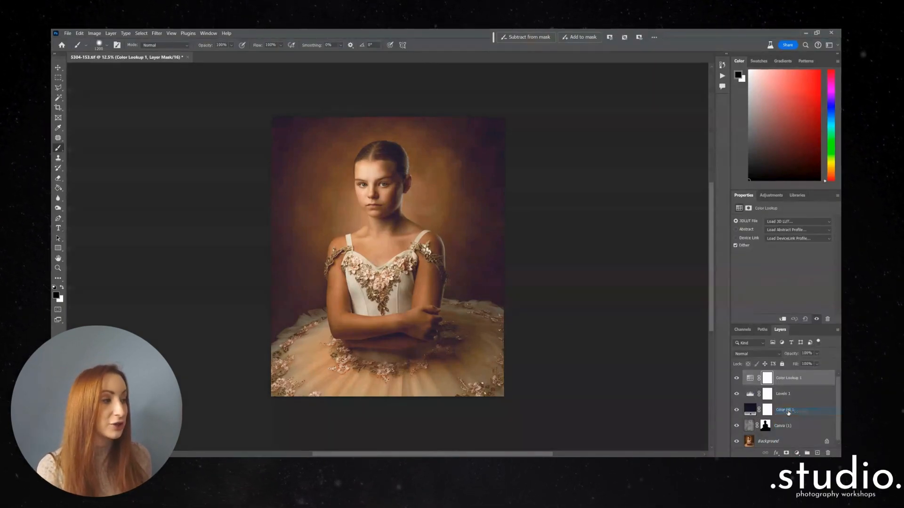
{"action": "left_click", "coordinate": [775, 222]}
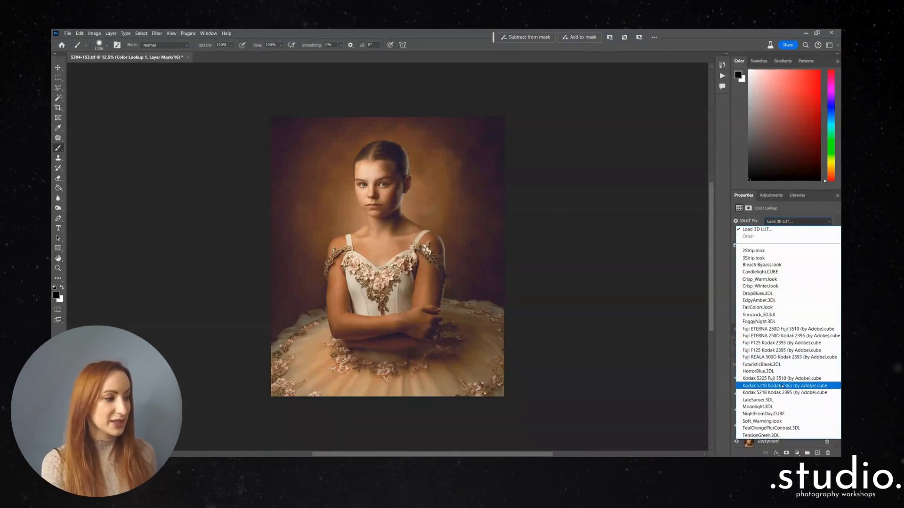
{"action": "left_click", "coordinate": [782, 386]}
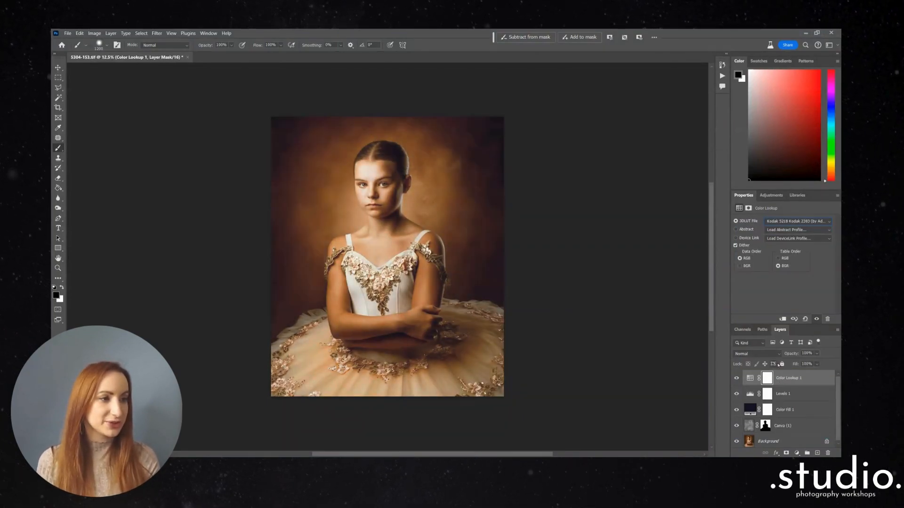
Step: Preview neighbouring 3D LUTs on the portrait, including Fuji ETERNA 250D Kodak 2395, HorrorBlue.3DL and Kodak 5218 Kodak 2395
{"action": "key", "text": "Up"}
{"action": "key", "text": "Up"}
{"action": "key", "text": "Up"}
{"action": "key", "text": "Up"}
{"action": "key", "text": "Up"}
{"action": "key", "text": "Up"}
{"action": "key", "text": "Up"}
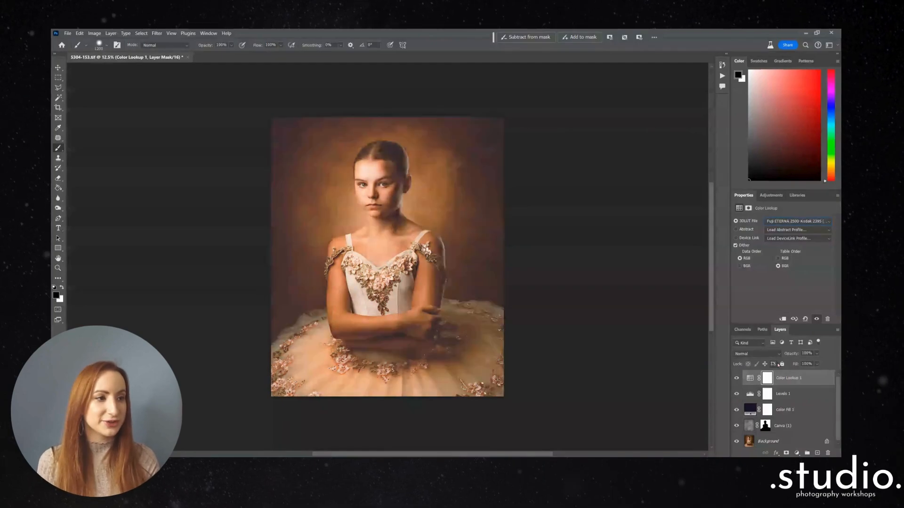
{"action": "key", "text": "Down"}
{"action": "key", "text": "Down"}
{"action": "key", "text": "Down"}
{"action": "key", "text": "Down"}
{"action": "key", "text": "Down"}
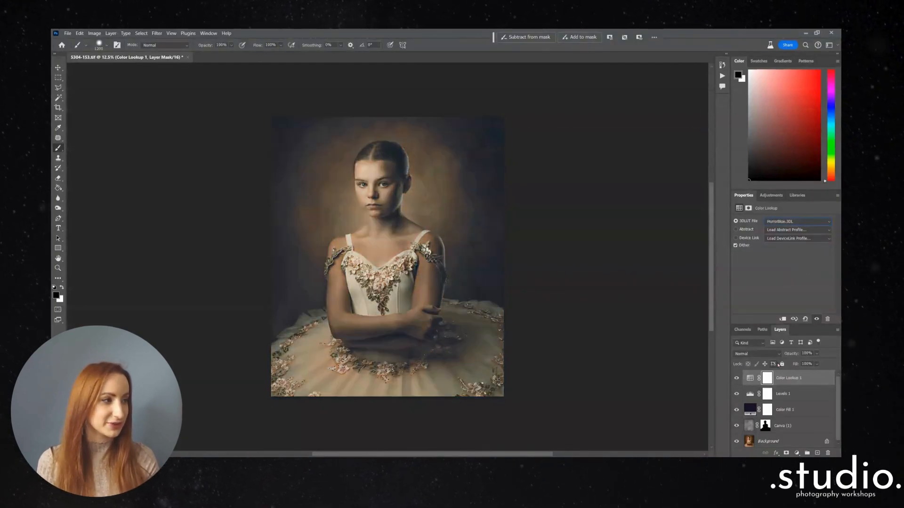
{"action": "key", "text": "Down"}
{"action": "key", "text": "Down"}
{"action": "key", "text": "Down"}
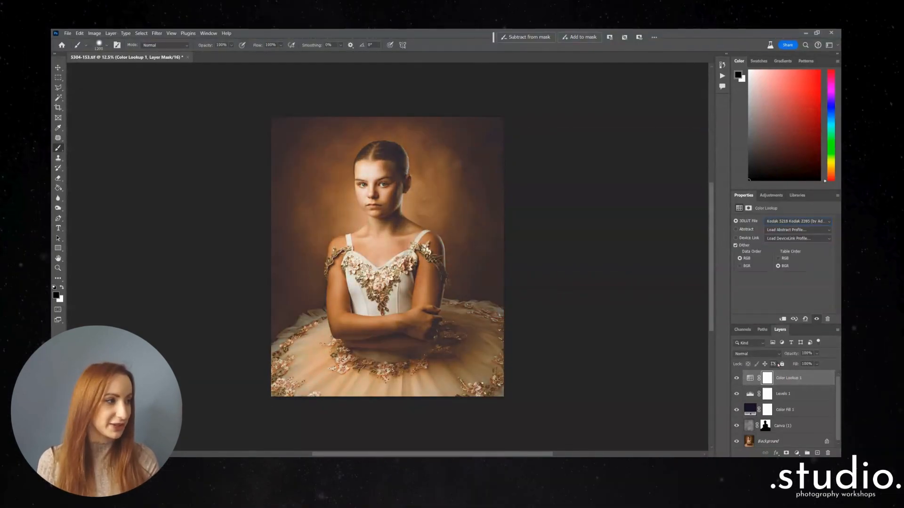
{"action": "key", "text": "Up"}
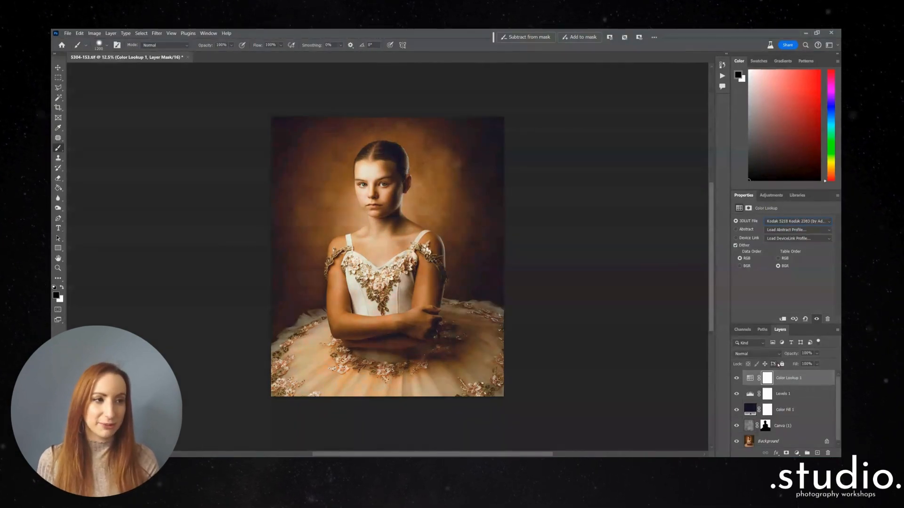
{"action": "key", "text": "Down"}
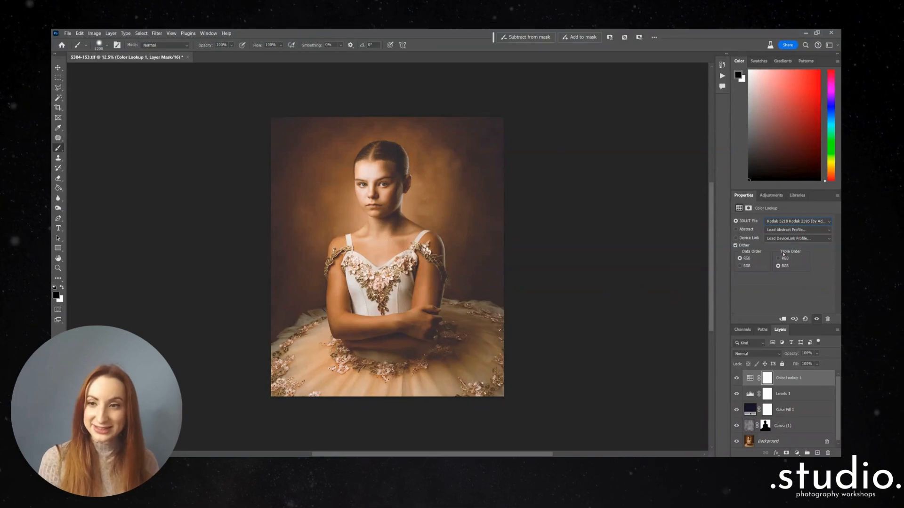
{"action": "key", "text": "Up"}
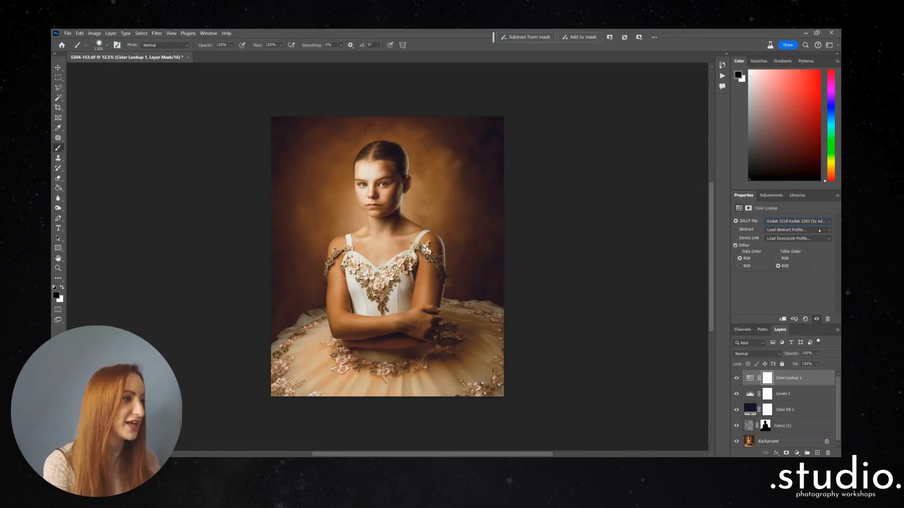
Step: Choose the Kodak 5218 Kodak 2383 LUT again and compare the portrait with and without Color Lookup 1
{"action": "left_click", "coordinate": [819, 221]}
{"action": "left_click", "coordinate": [792, 385]}
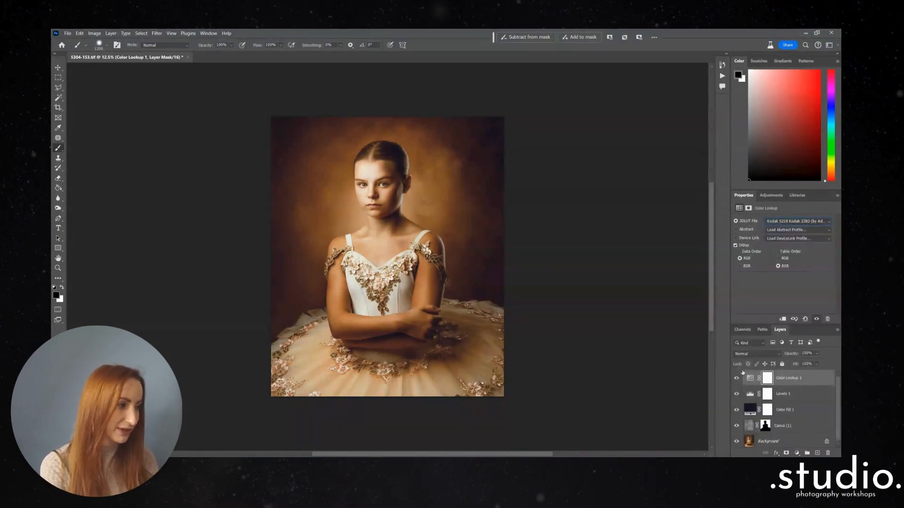
{"action": "left_click", "coordinate": [737, 378]}
{"action": "left_click", "coordinate": [737, 378]}
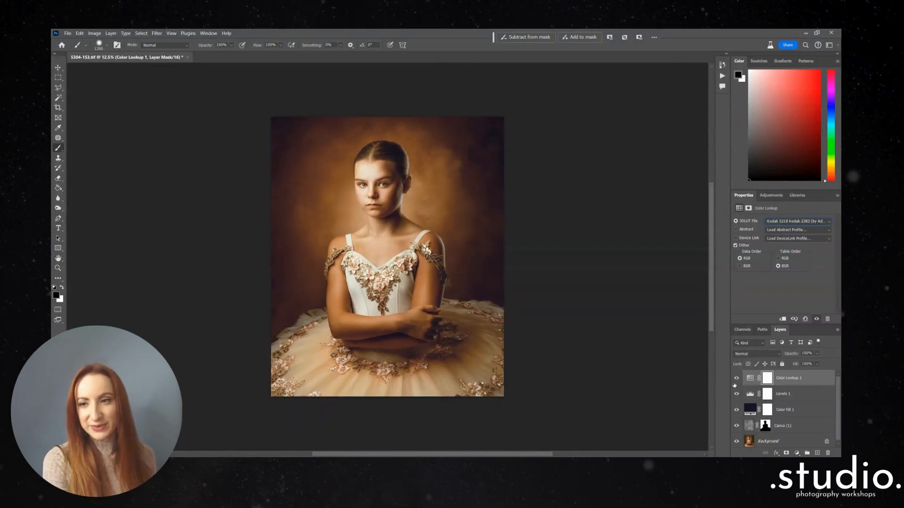
{"action": "left_click", "coordinate": [735, 382]}
{"action": "left_click", "coordinate": [736, 382]}
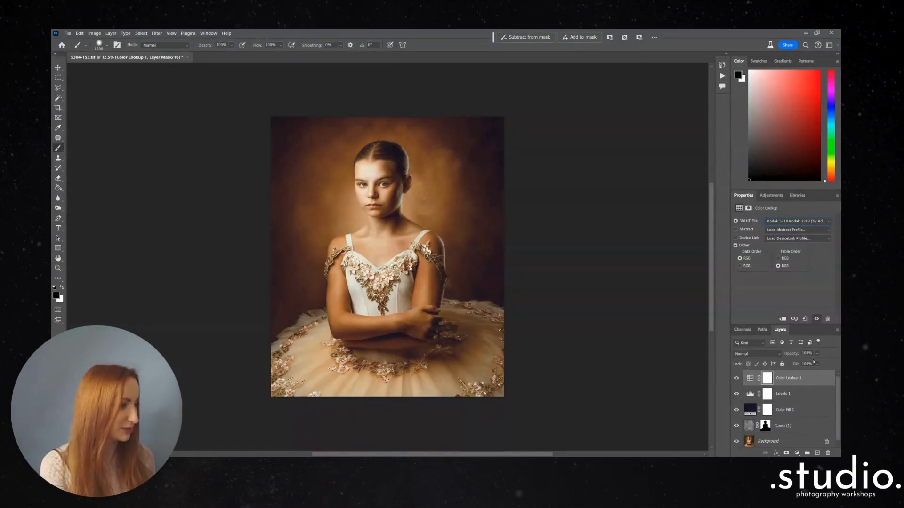
Step: Lower the opacity of Color Lookup 1 and move the Levels 1 layer above it in the layer stack
{"action": "left_click", "coordinate": [814, 363]}
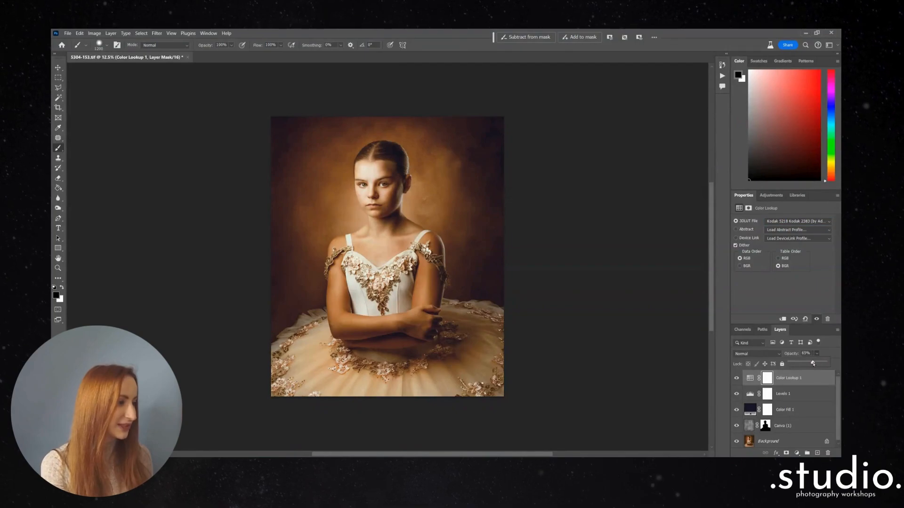
{"action": "left_click", "coordinate": [780, 394]}
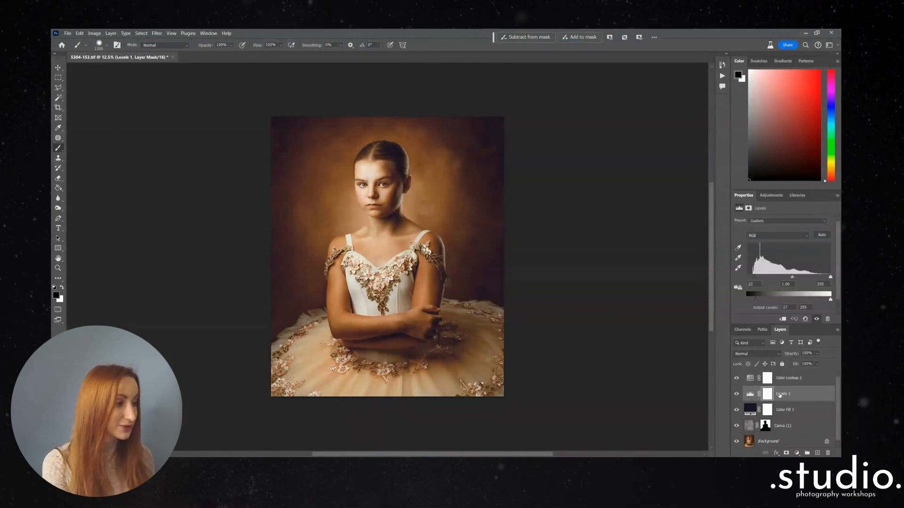
{"action": "left_click", "coordinate": [759, 378]}
{"action": "left_click", "coordinate": [737, 378]}
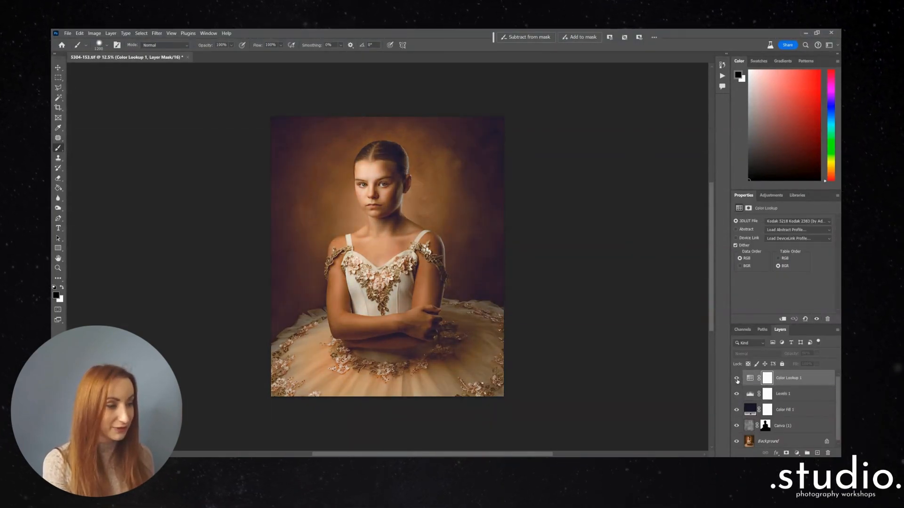
{"action": "left_click", "coordinate": [737, 378]}
{"action": "left_click_drag", "start_coordinate": [782, 394], "coordinate": [784, 375]}
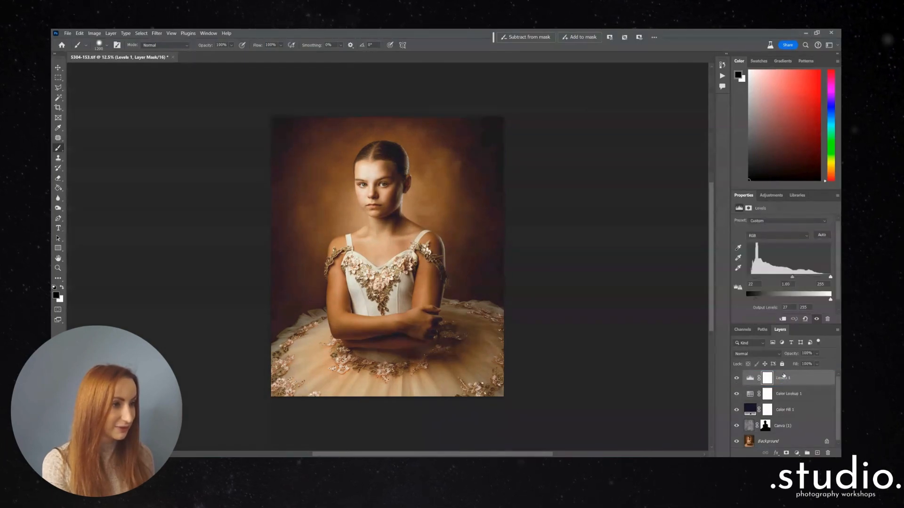
Step: Compare the portrait with Color Lookup 1 and Levels 1 each switched off and on in the new layer order
{"action": "left_click", "coordinate": [737, 394]}
{"action": "left_click", "coordinate": [736, 394]}
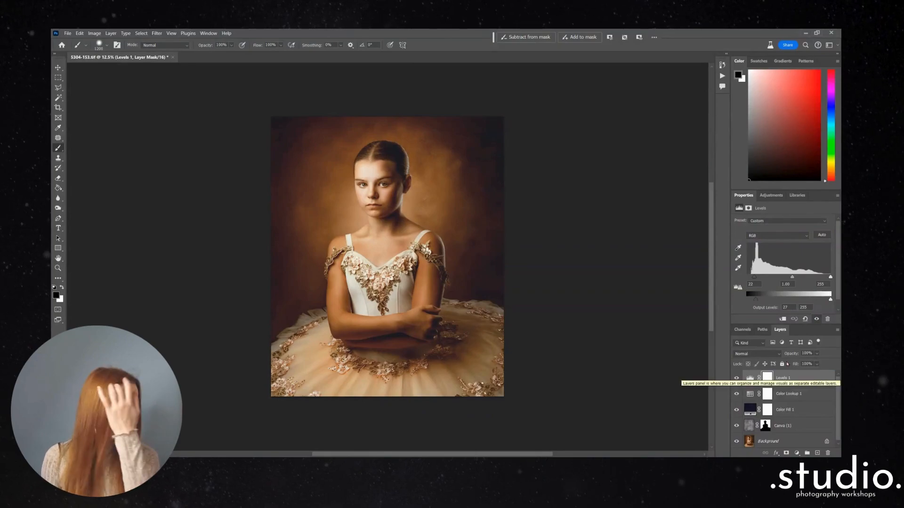
{"action": "left_click", "coordinate": [737, 380]}
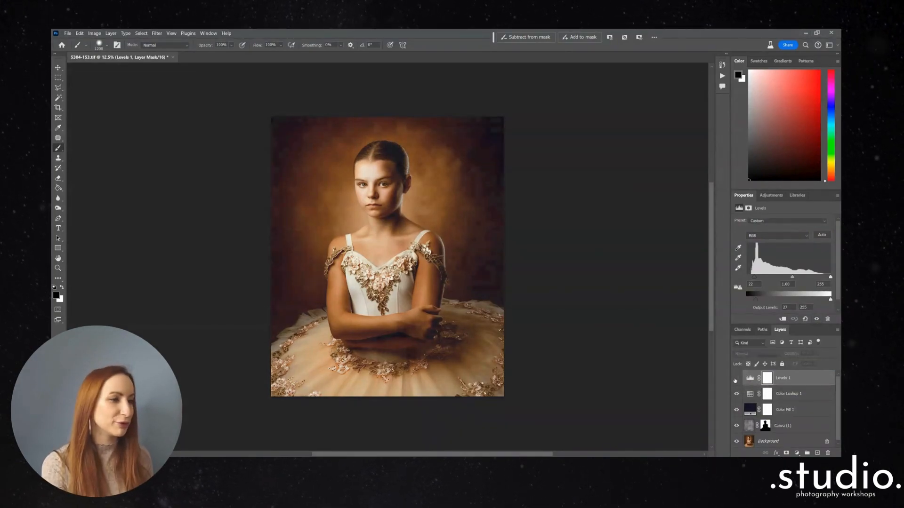
{"action": "left_click", "coordinate": [737, 380]}
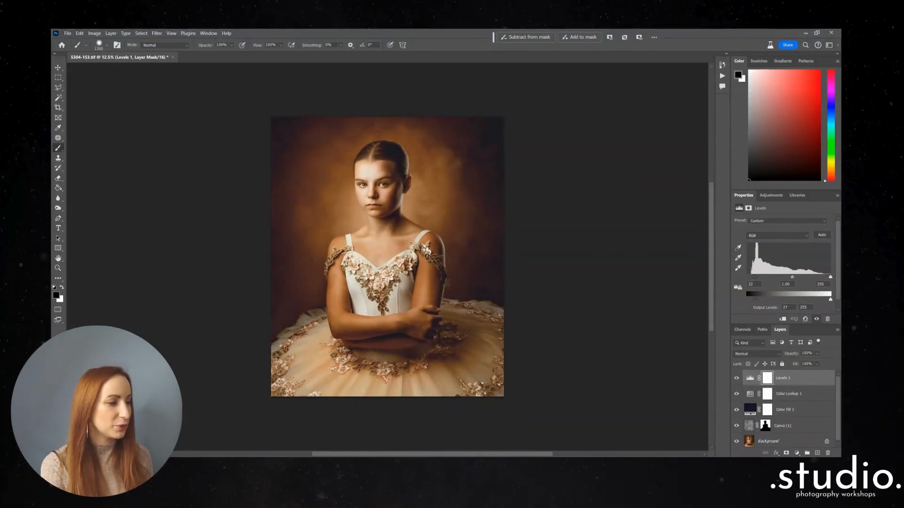
{"action": "left_click", "coordinate": [737, 394]}
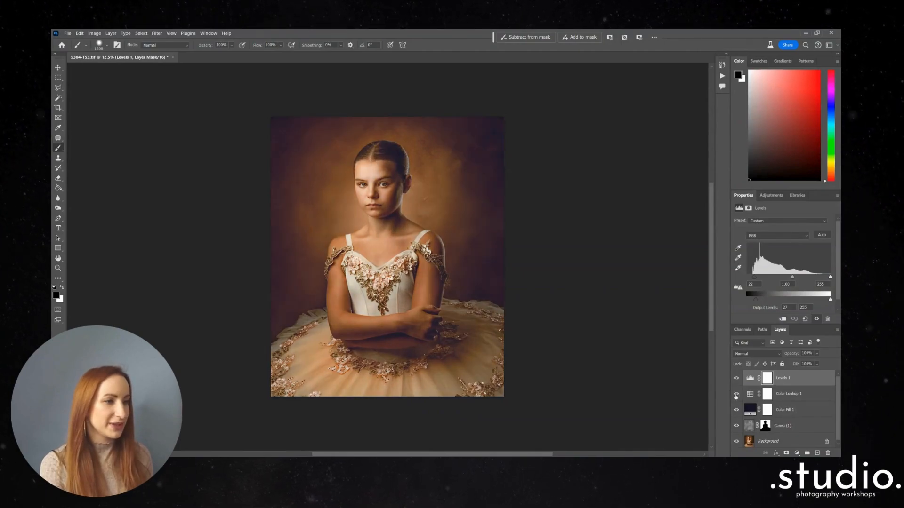
{"action": "left_click", "coordinate": [737, 395]}
Step: Set the opacity of the Color Lookup 1 layer to 85%
{"action": "left_click", "coordinate": [787, 394]}
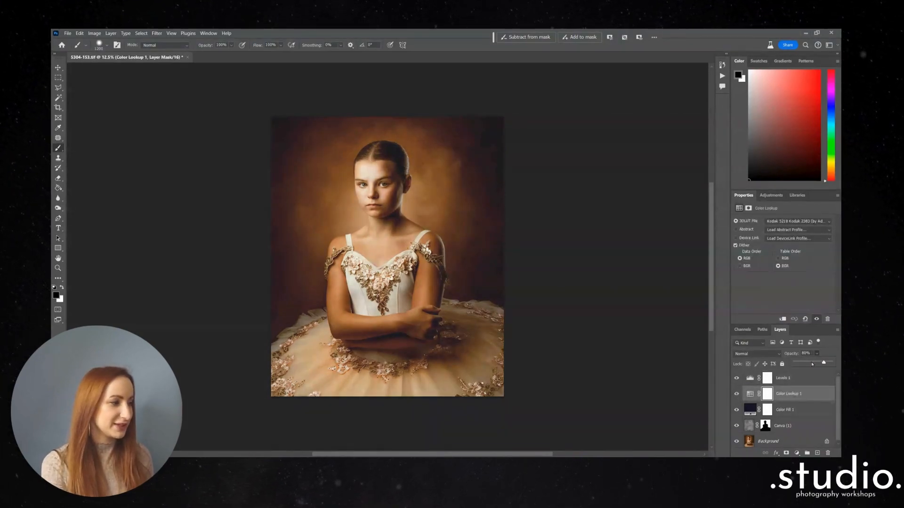
{"action": "left_click_drag", "start_coordinate": [823, 363], "coordinate": [818, 363]}
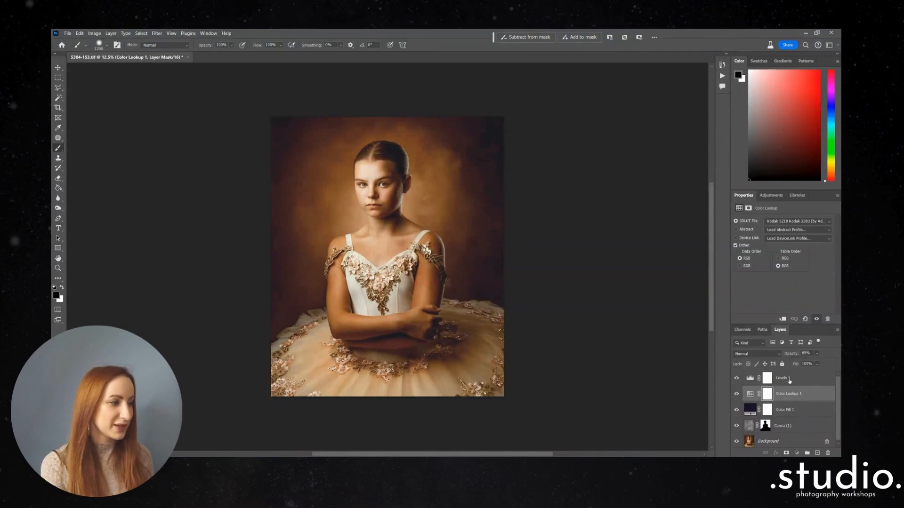
{"action": "left_click", "coordinate": [790, 379]}
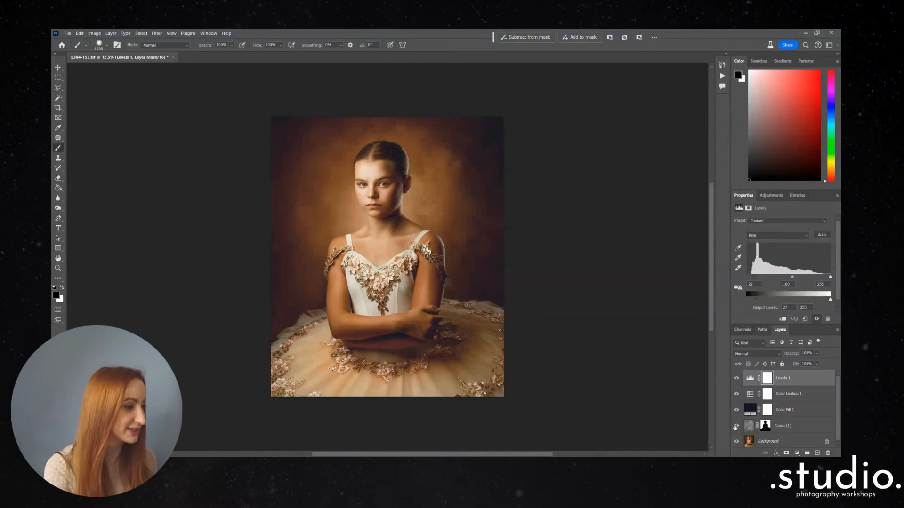
Step: Hide all layers above the Background, and restore them one by one from Canva (1) up to Levels 1 to review each effect
{"action": "left_click_drag", "start_coordinate": [737, 378], "coordinate": [737, 426]}
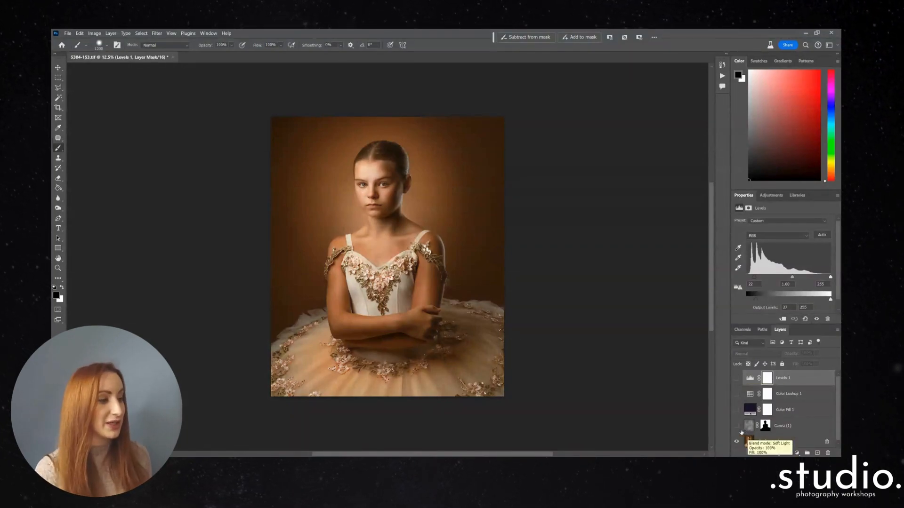
{"action": "left_click", "coordinate": [737, 425]}
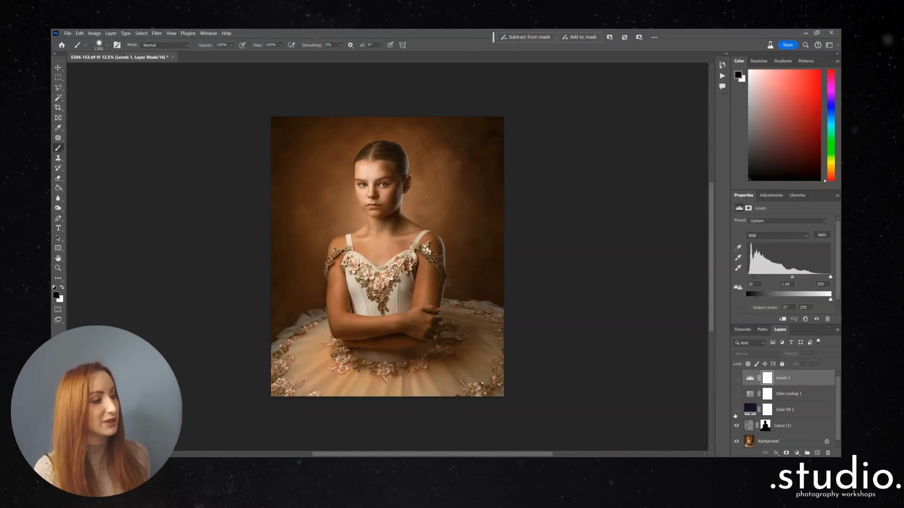
{"action": "left_click", "coordinate": [736, 409]}
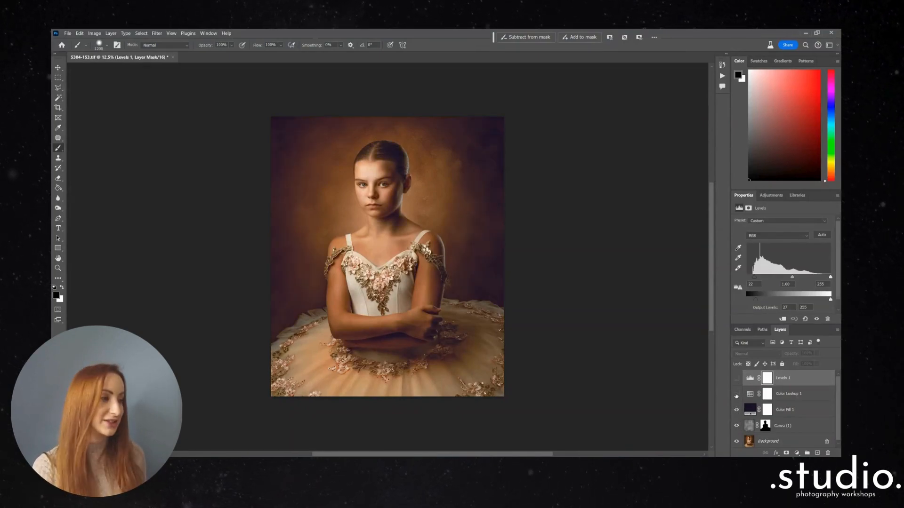
{"action": "left_click", "coordinate": [736, 395]}
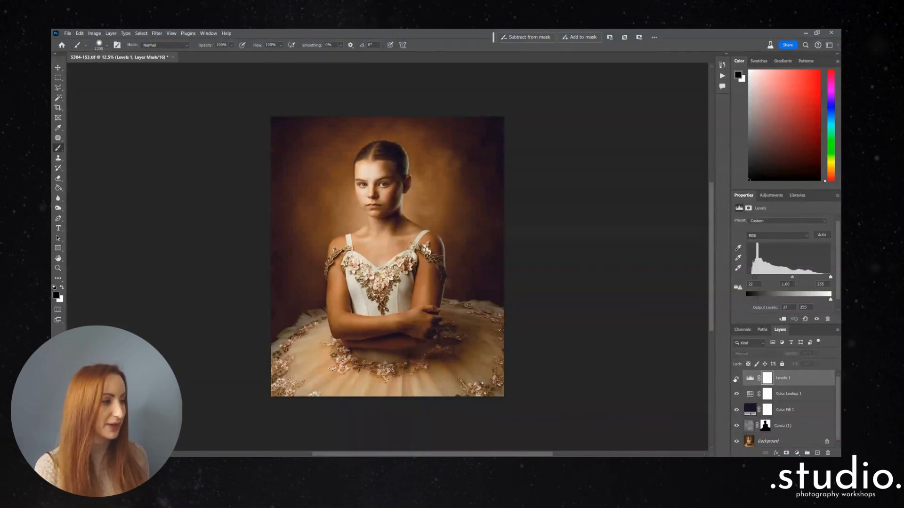
{"action": "left_click", "coordinate": [736, 379]}
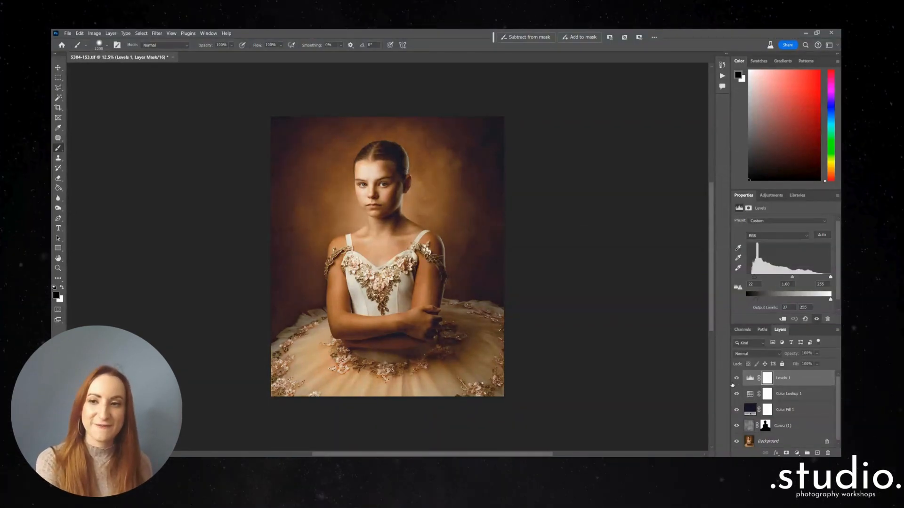
Step: Fine-tune Levels 1 with a black output level of 28 and a midtone value of 0.97
{"action": "left_click", "coordinate": [750, 378]}
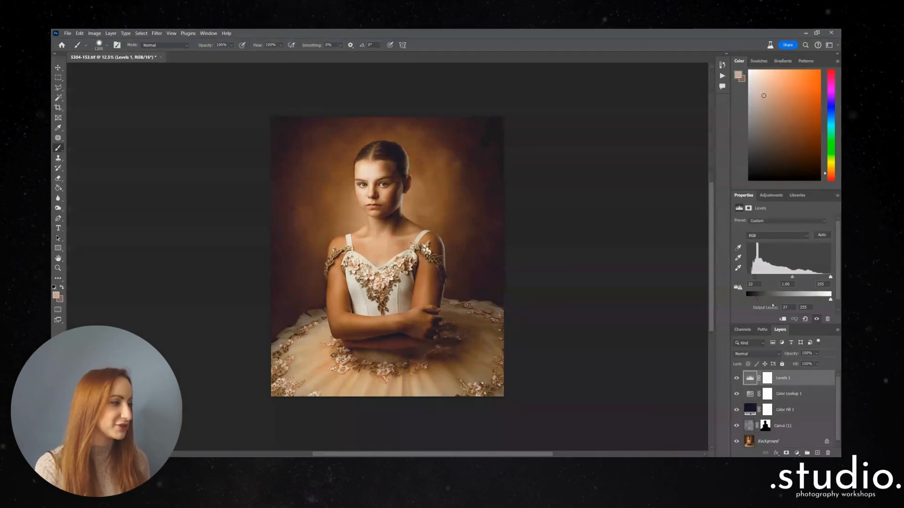
{"action": "left_click_drag", "start_coordinate": [756, 300], "coordinate": [756, 301]}
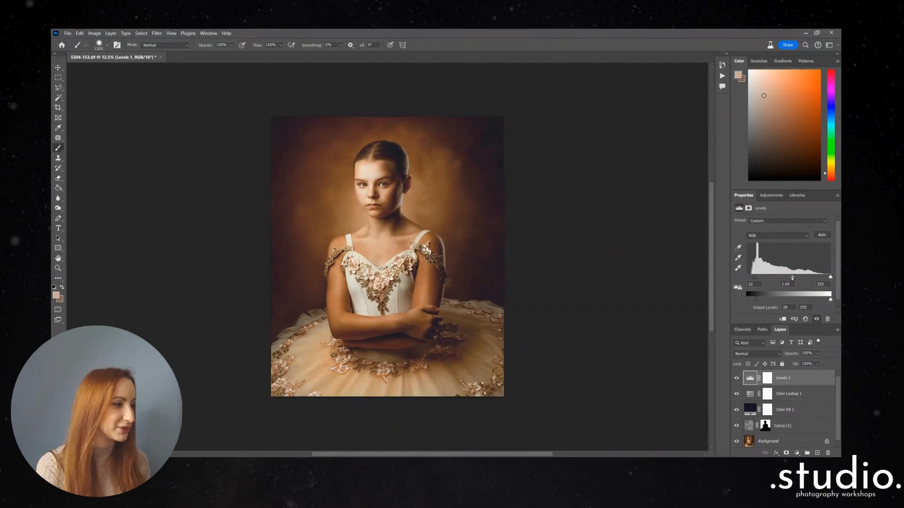
{"action": "left_click_drag", "start_coordinate": [792, 278], "coordinate": [795, 282]}
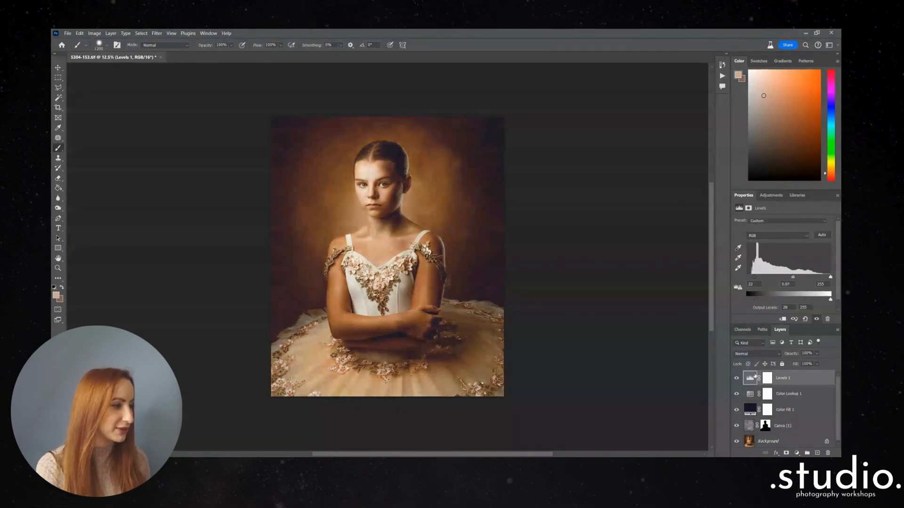
Step: Change the Color Fill 1 colour to dark brown, hex 2c1e0d
{"action": "left_click", "coordinate": [750, 394]}
{"action": "left_click", "coordinate": [751, 410]}
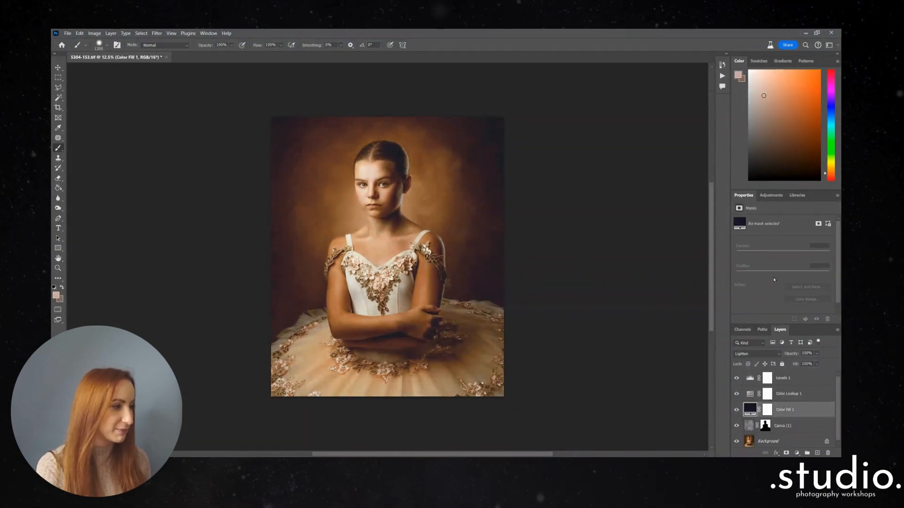
{"action": "double_click", "coordinate": [749, 409]}
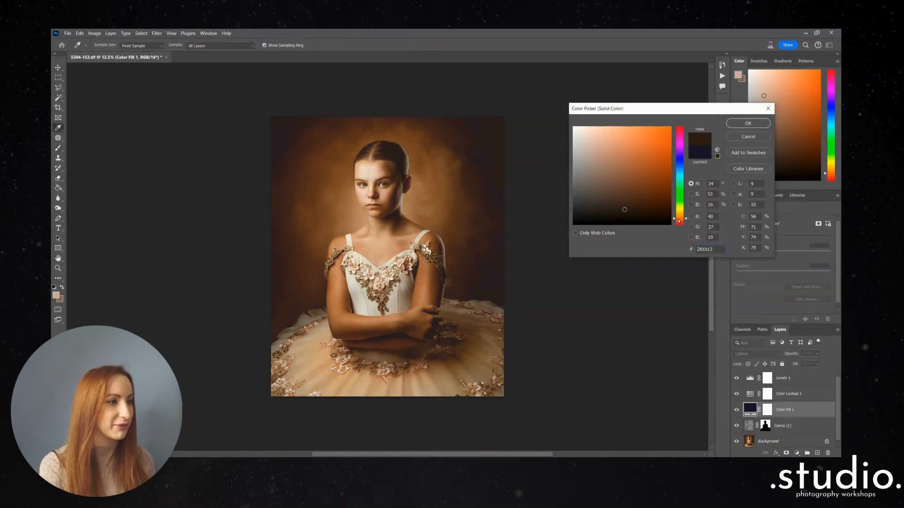
{"action": "left_click_drag", "start_coordinate": [680, 219], "coordinate": [640, 208]}
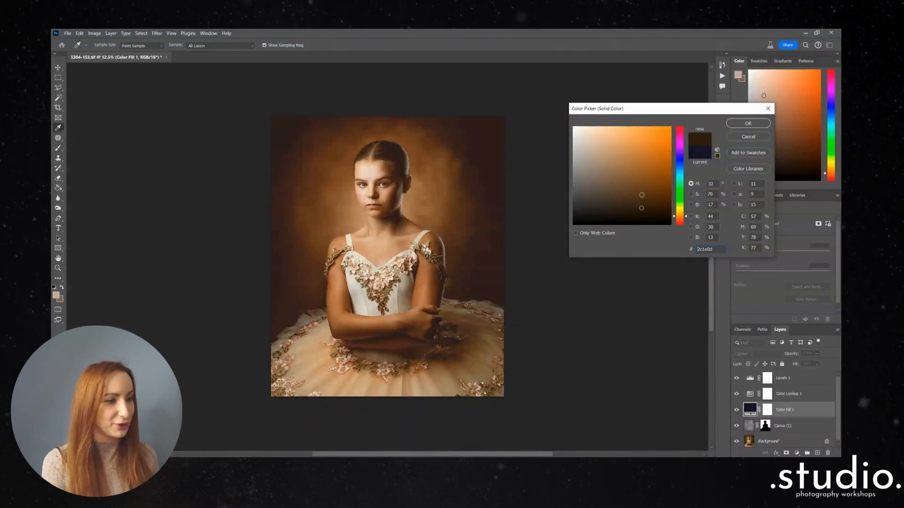
{"action": "key", "text": "Return"}
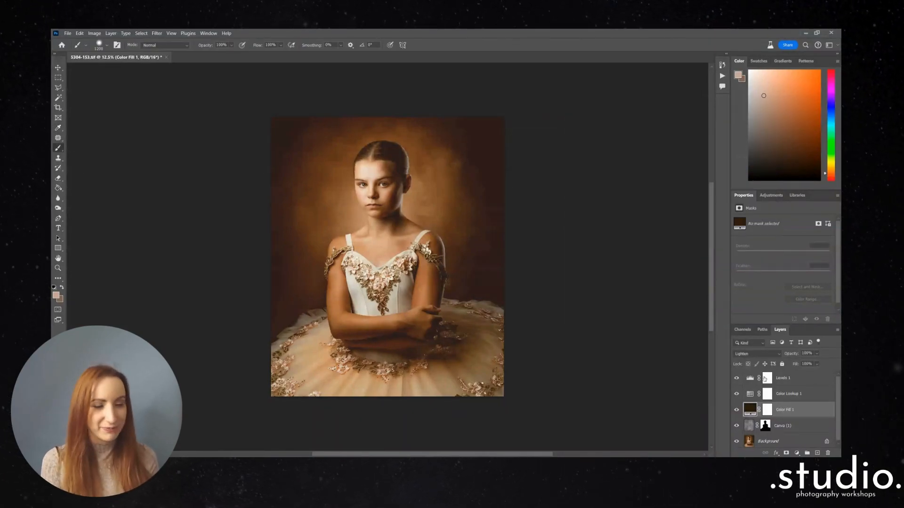